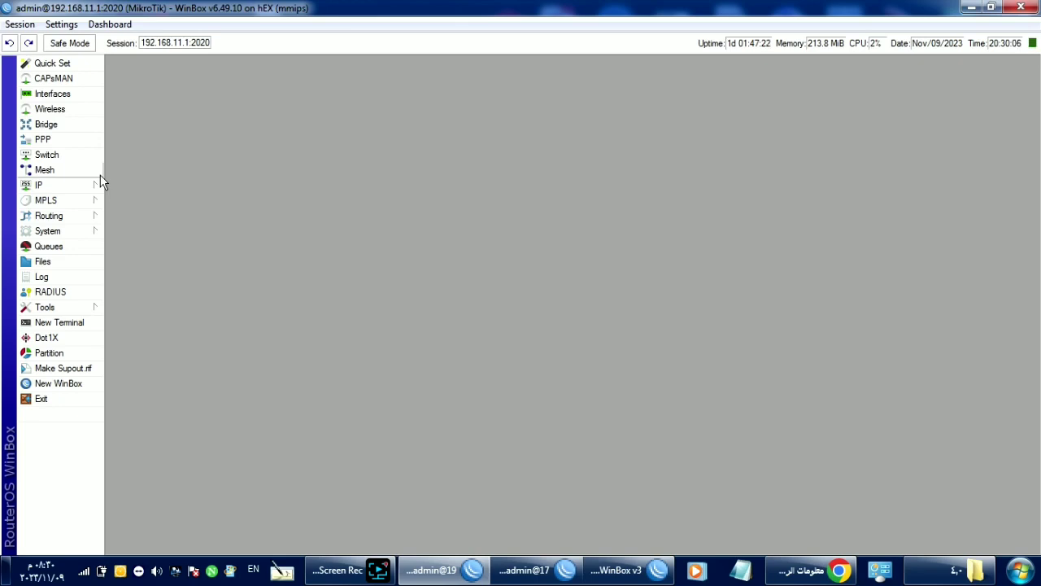
Step: Try kind sfq on the default-small queue type, revert it to pfifo, and discard the changes
left_click(66, 251)
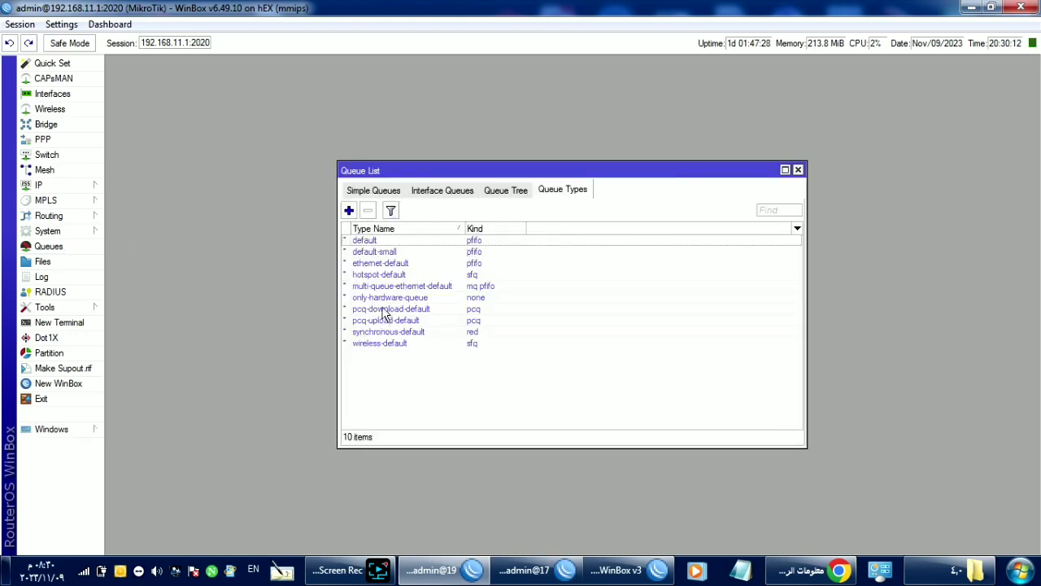
double_click(409, 253)
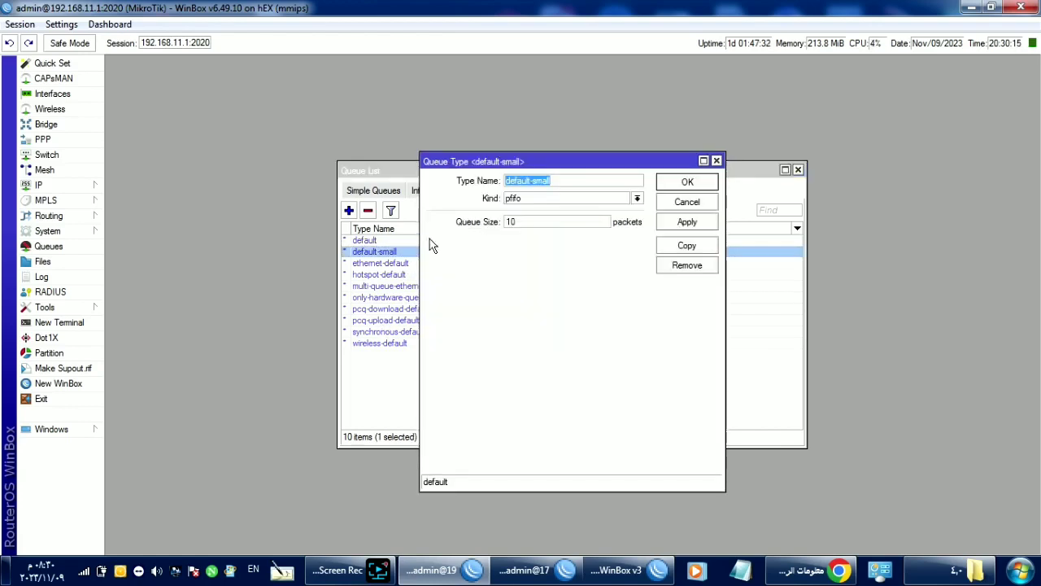
left_click(567, 199)
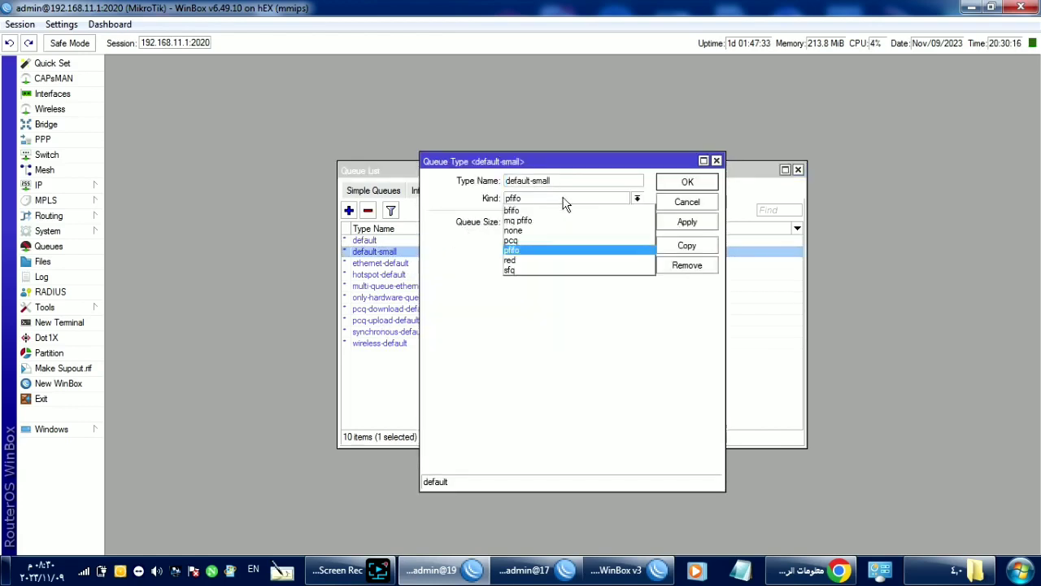
left_click(515, 270)
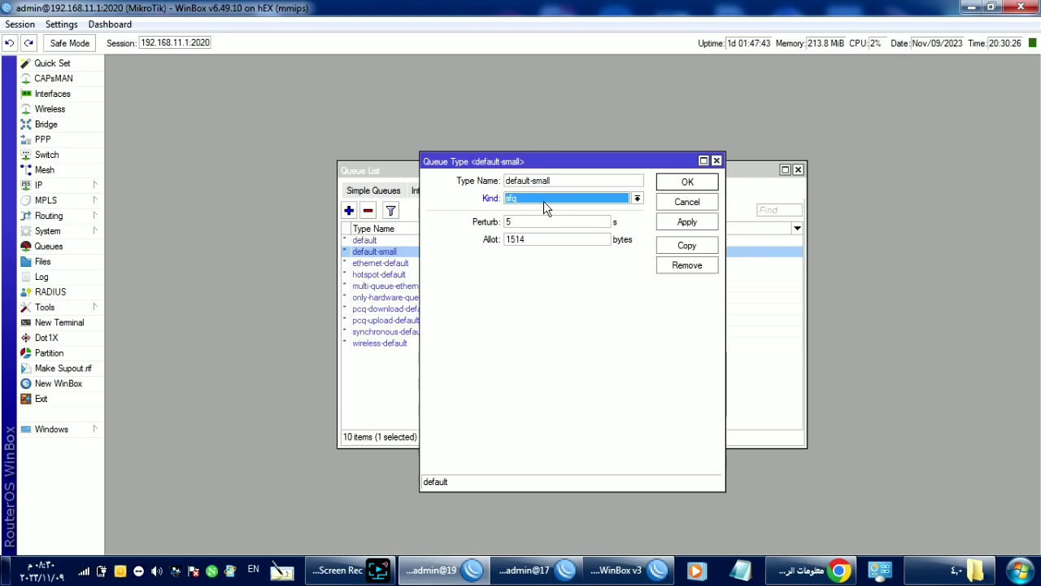
left_click(544, 201)
left_click(515, 252)
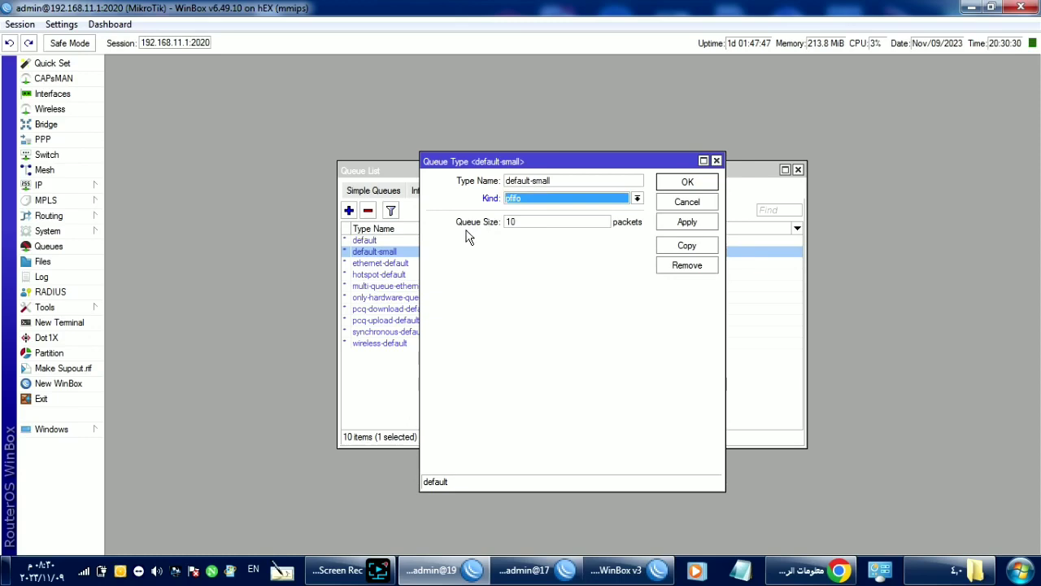
left_click(683, 204)
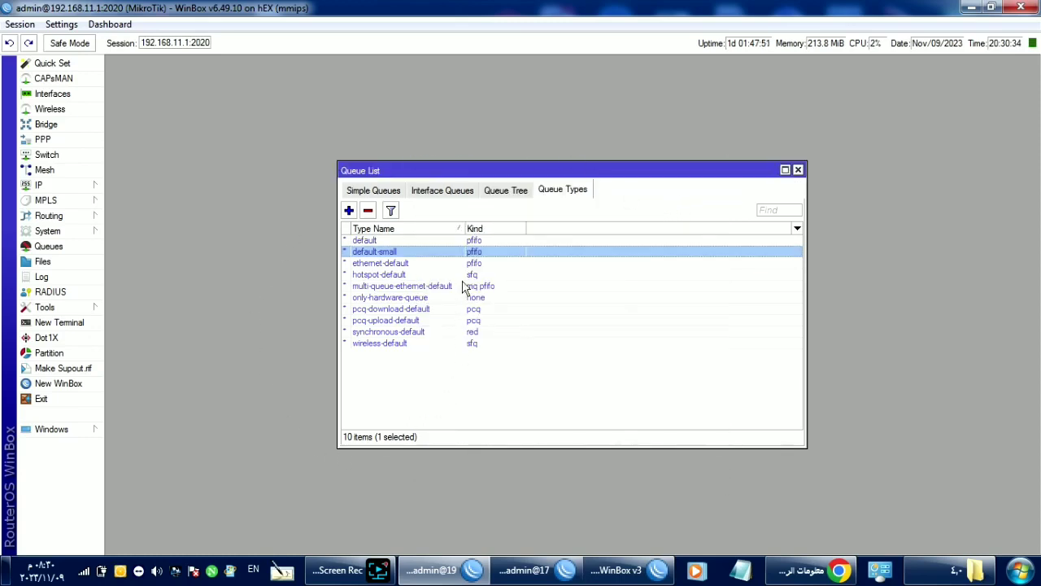
Step: Show the Simple Queues list, then start a new simple queue and discard it
left_click(401, 190)
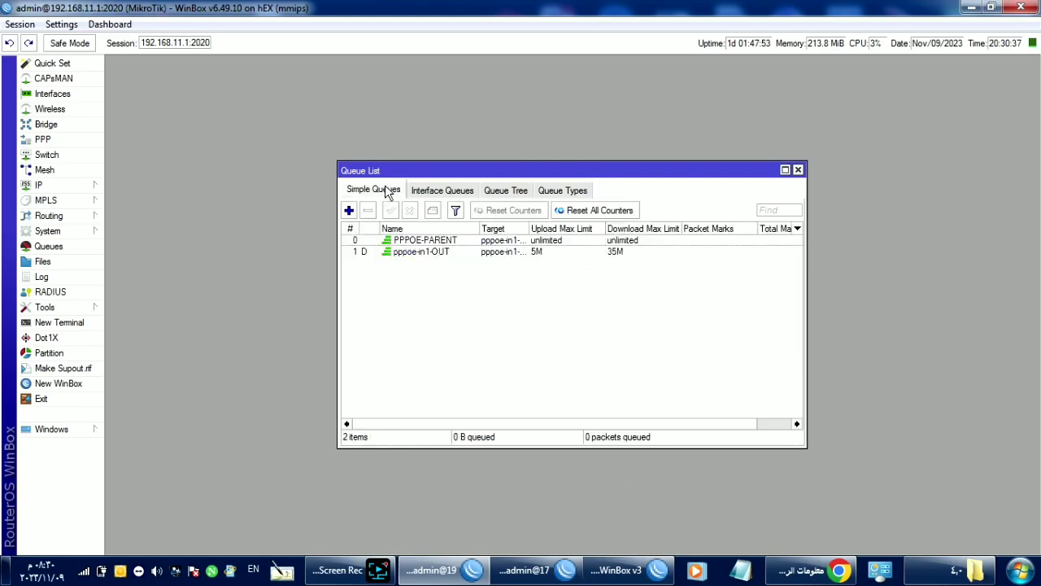
left_click(349, 210)
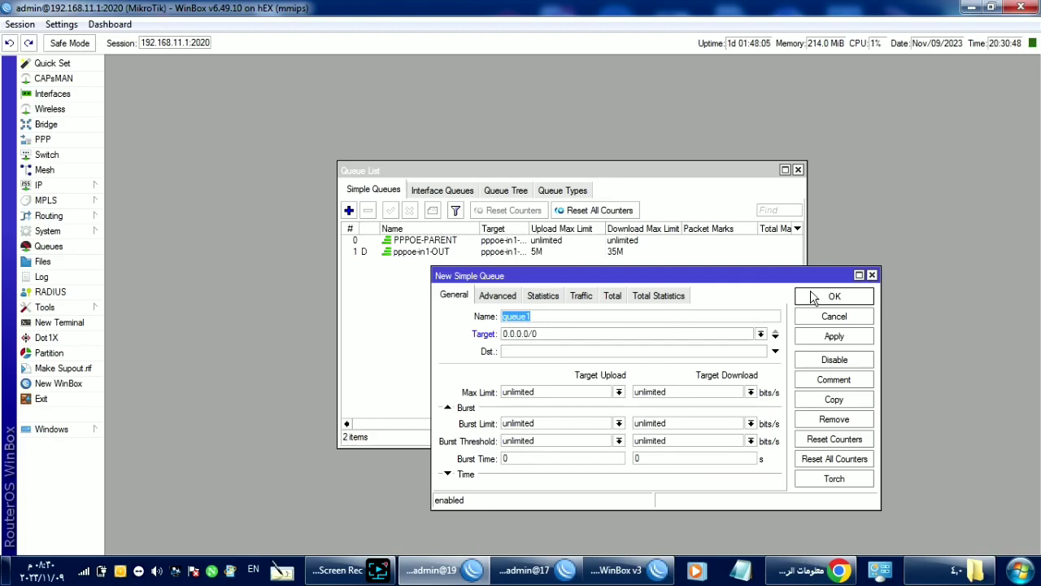
left_click(807, 317)
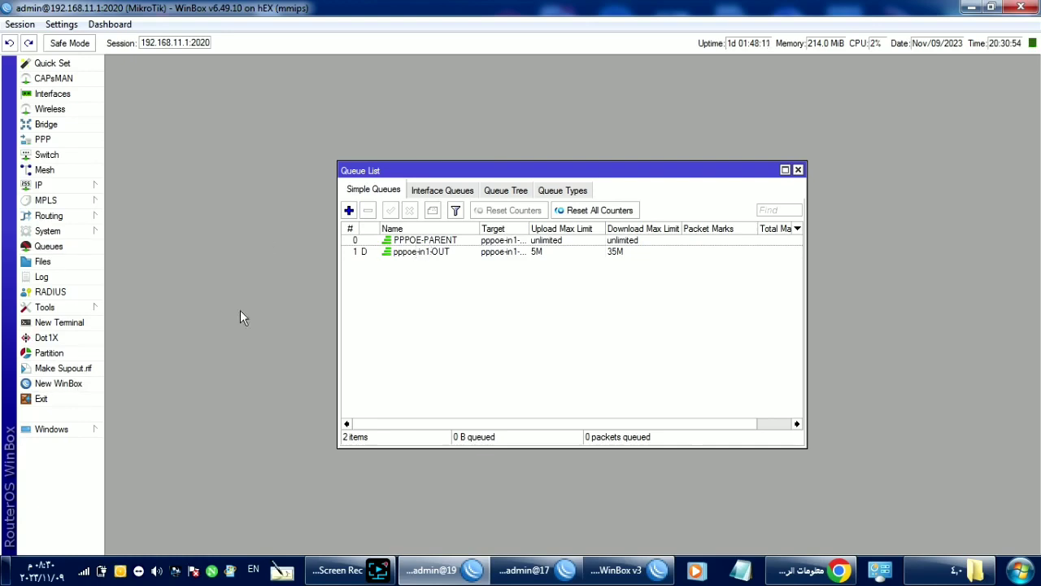
Step: Open the PPP profiles list and start a new profile on its General settings
left_click(43, 140)
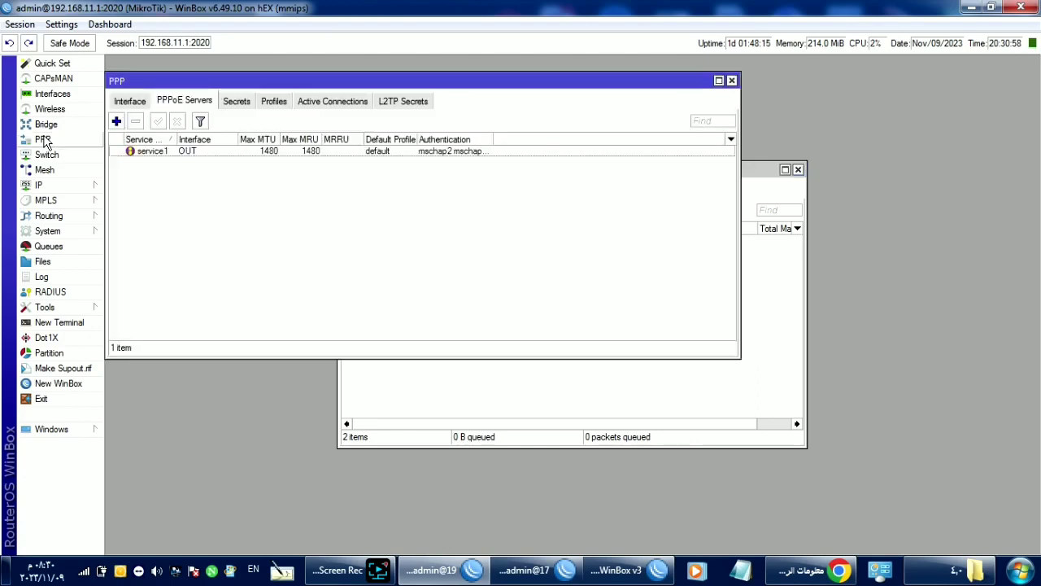
left_click(275, 102)
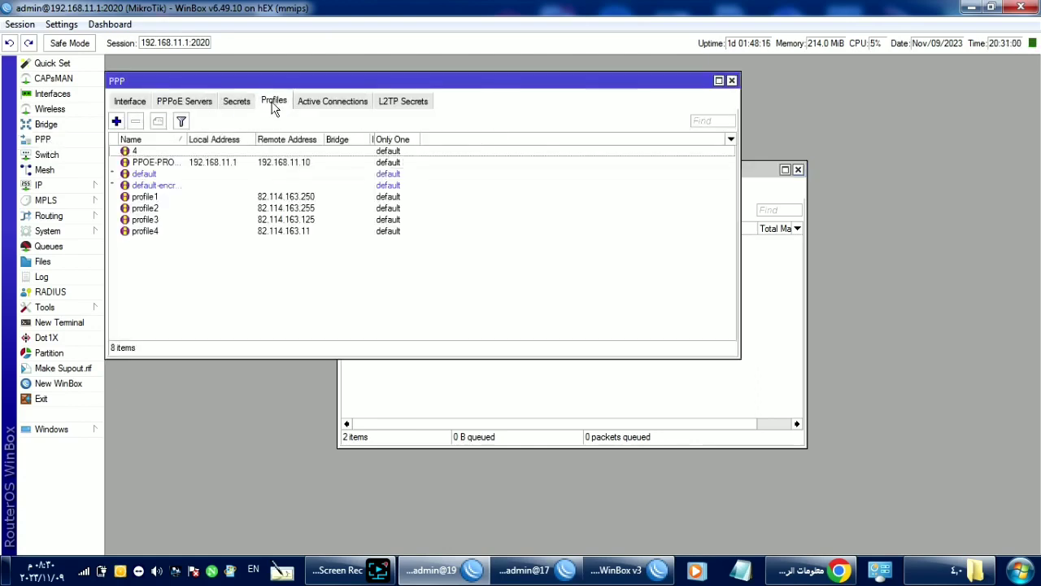
left_click(117, 121)
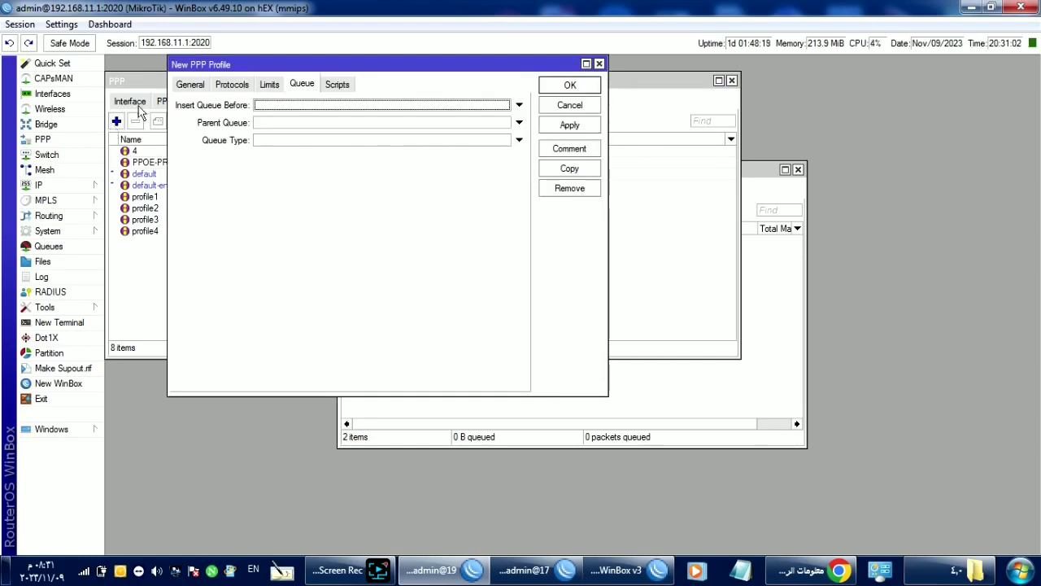
left_click(187, 85)
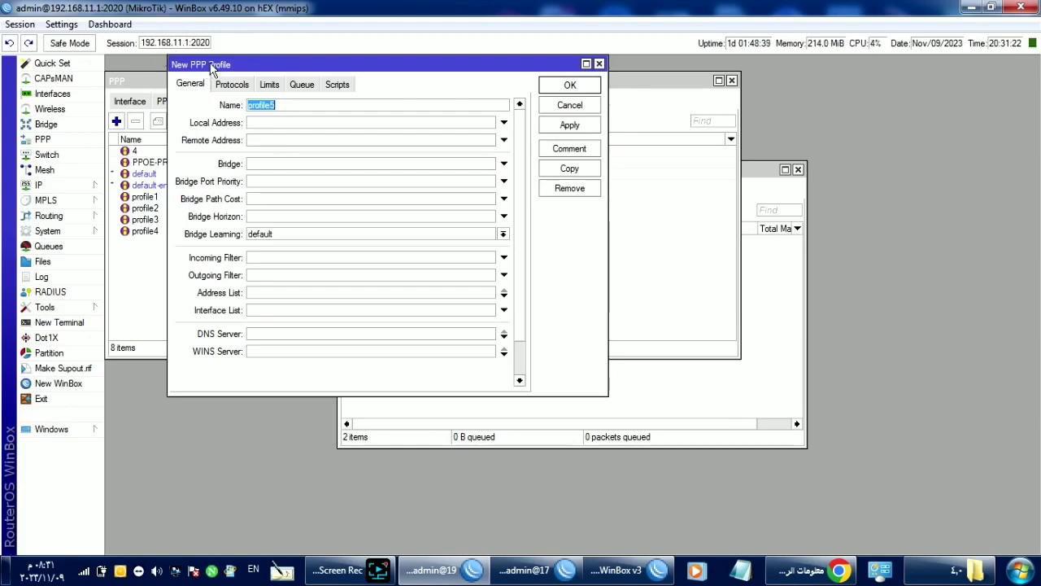
Step: Enter local address 192.168.11.1 and remote address 192.168.11.10, then cancel the new profile
left_click(269, 123)
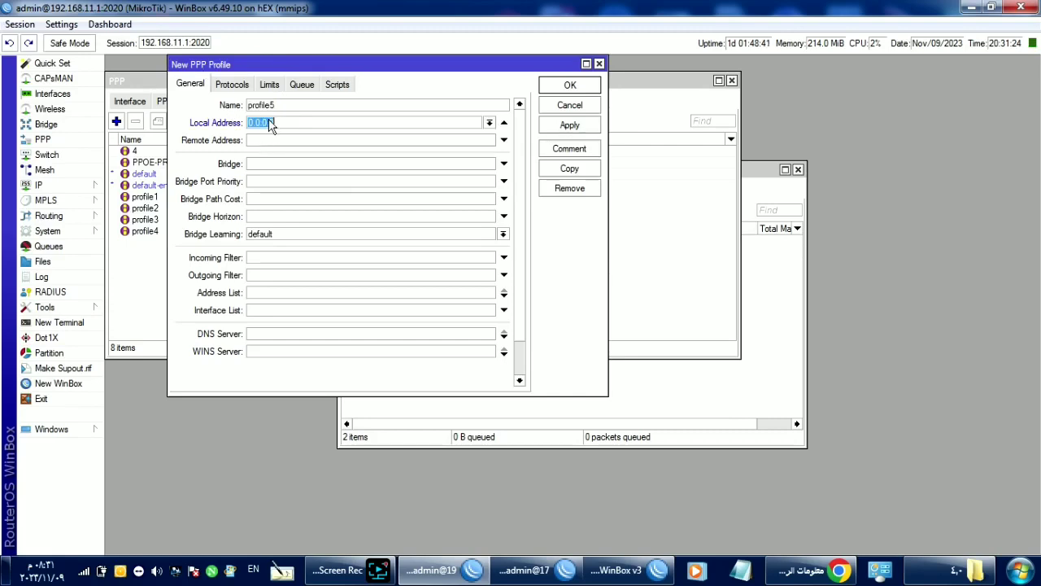
type("192.168.11.1")
key("Tab")
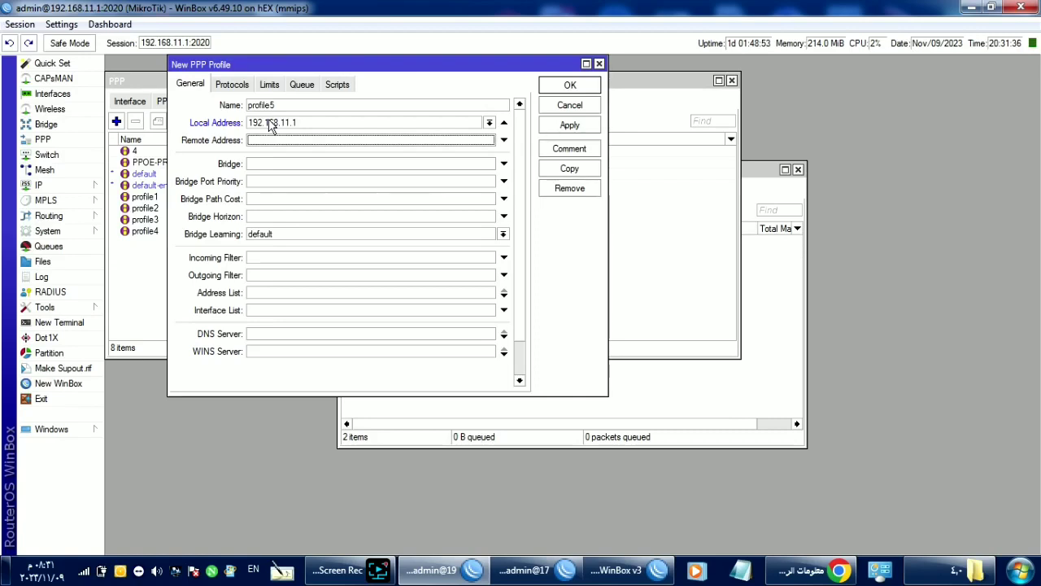
type("192.168")
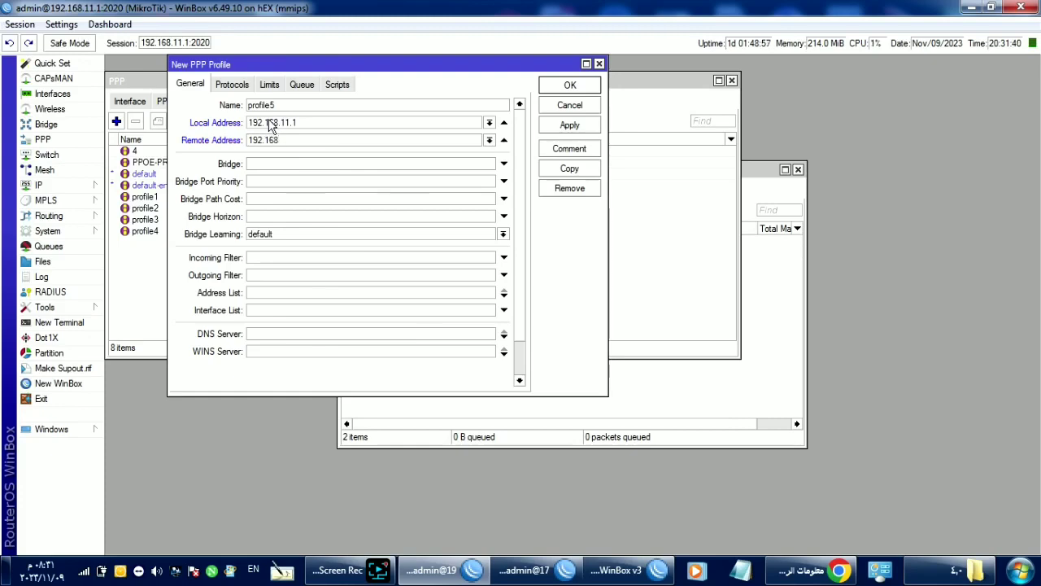
type(".11.10")
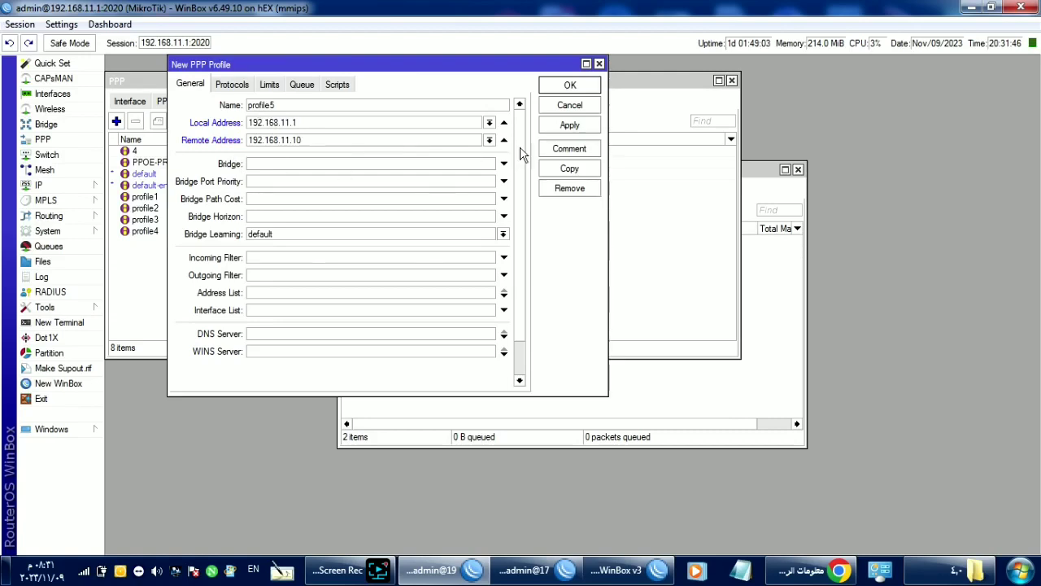
left_click(561, 107)
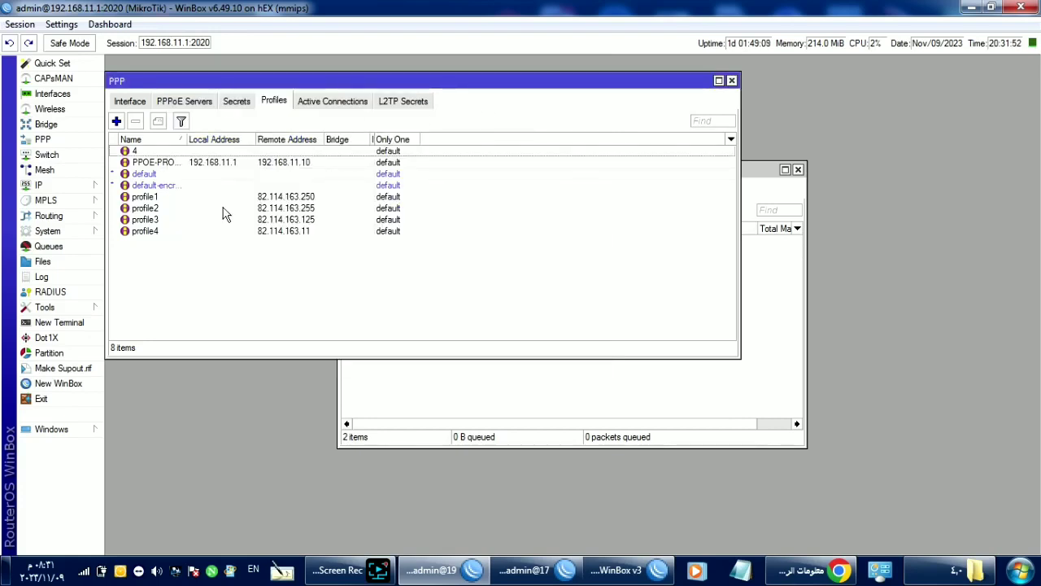
Step: Fill in a new PPP secret: name 114, a password, service pppoe, profile PPOE-PROFILE
left_click(248, 102)
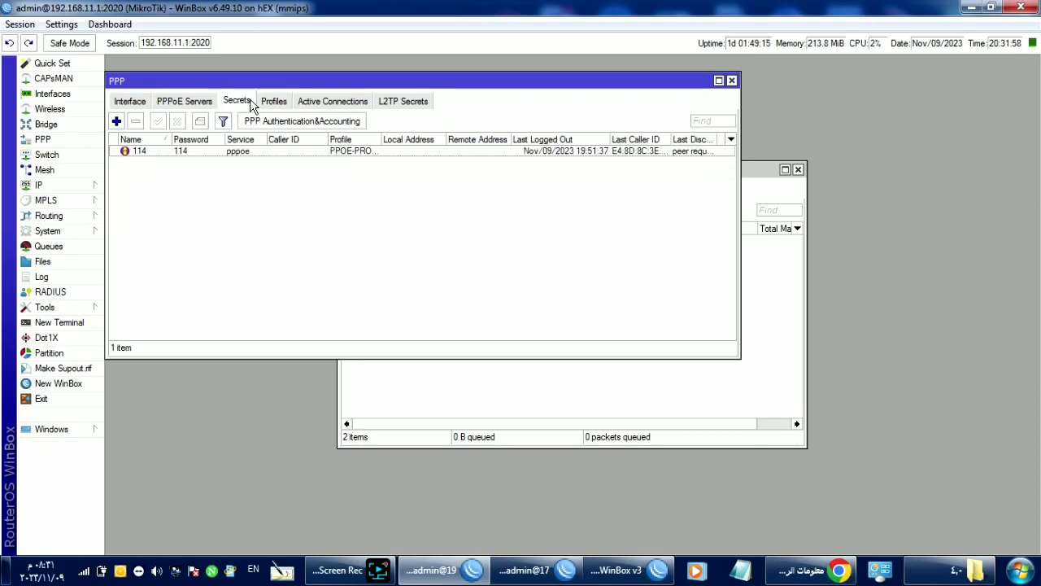
left_click(116, 121)
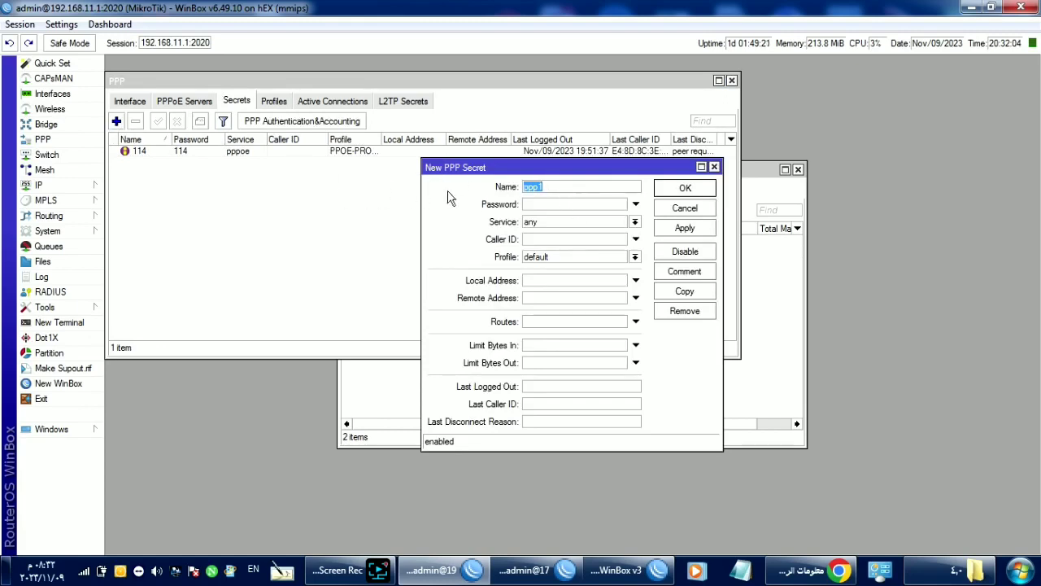
key("Tab")
left_click(548, 226)
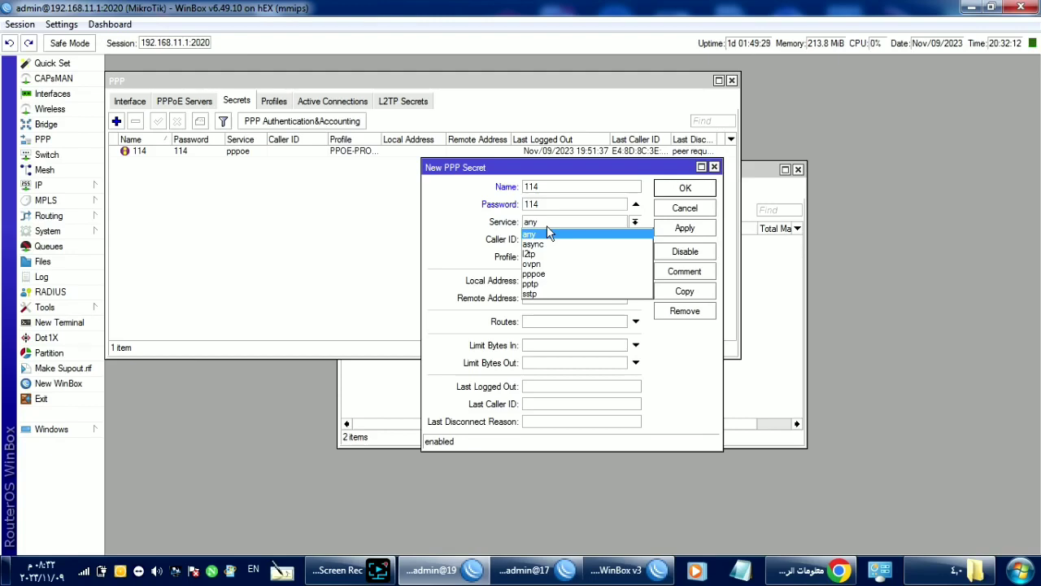
left_click(554, 274)
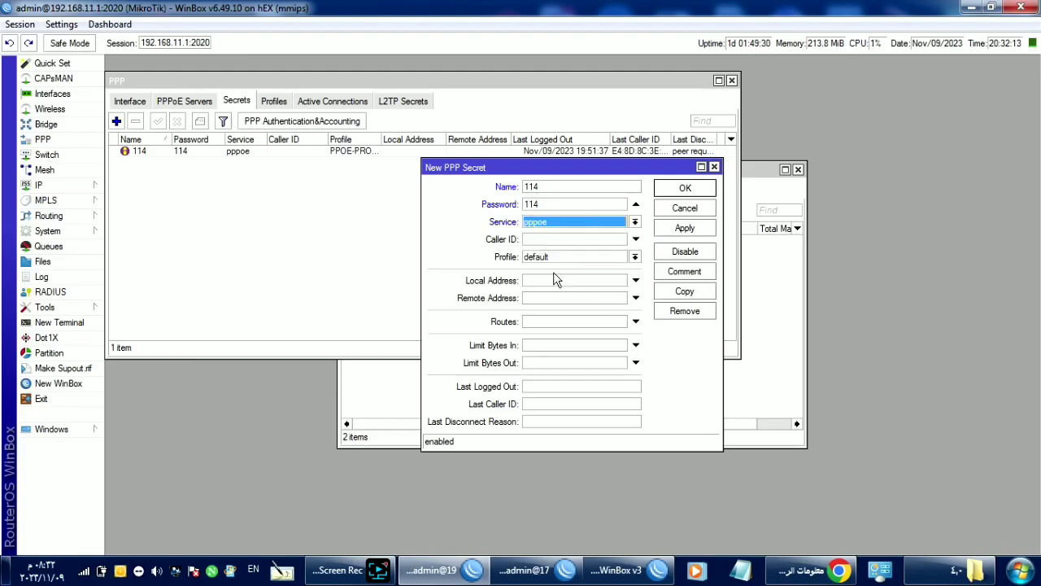
left_click(576, 258)
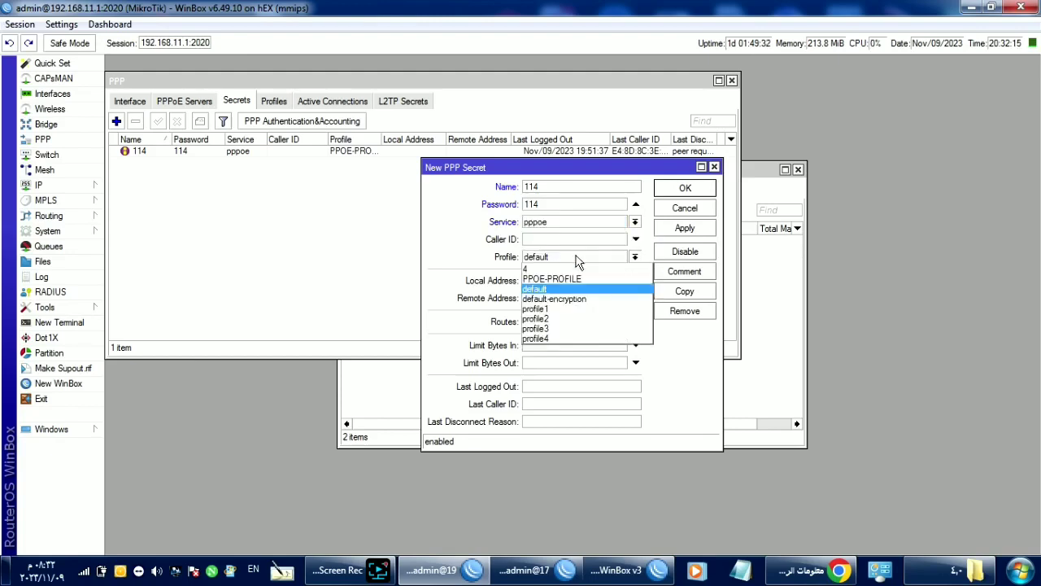
left_click(577, 279)
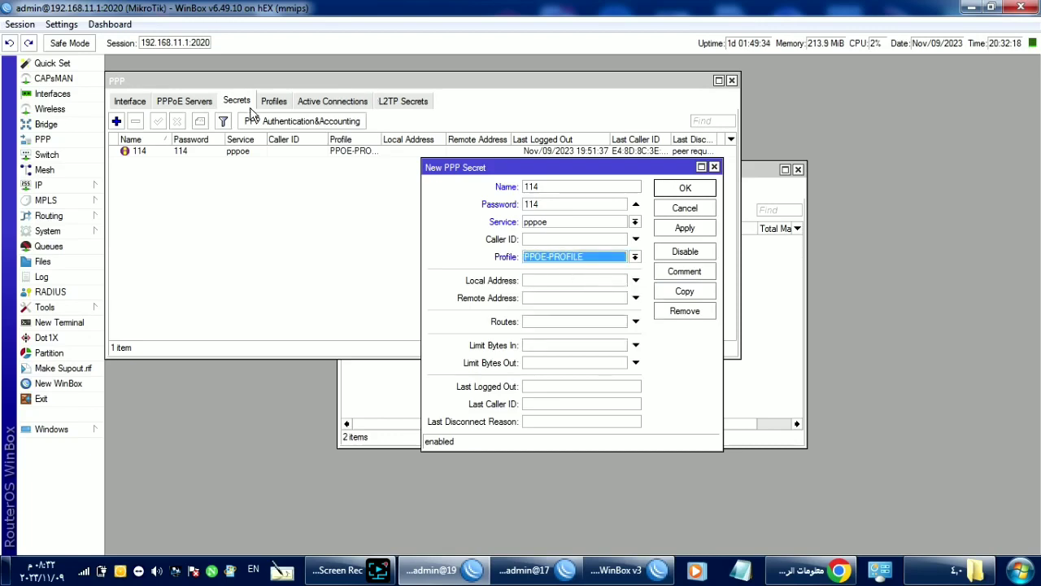
Step: Open the existing secret's details, then view the PPPoE Servers list
left_click(141, 152)
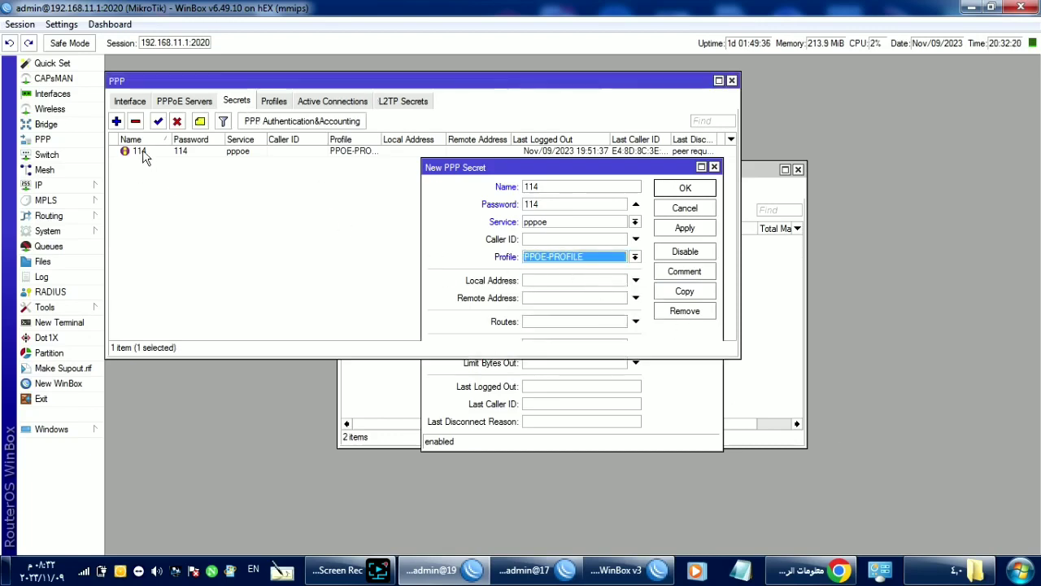
double_click(142, 153)
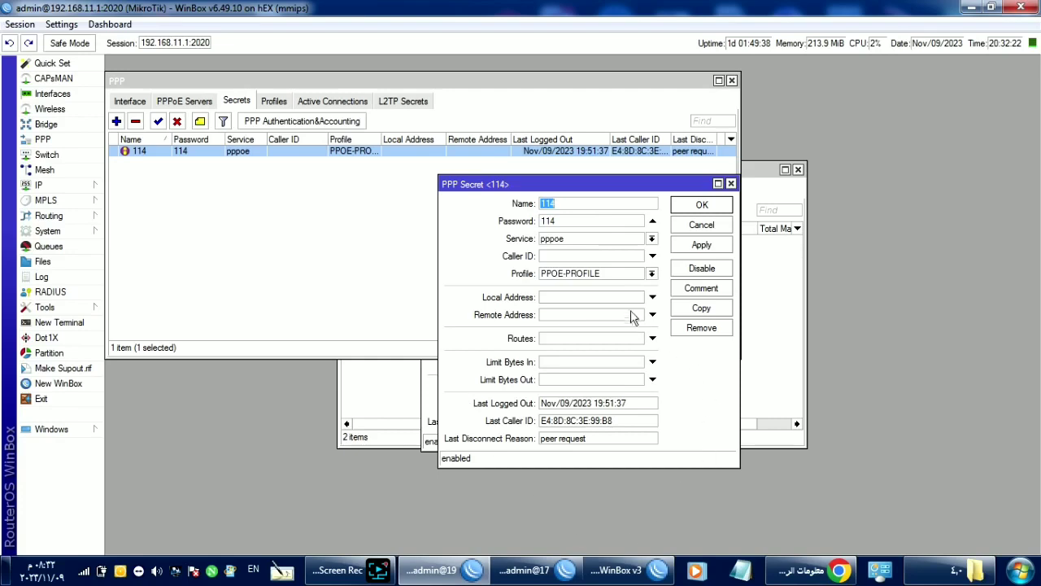
left_click(191, 102)
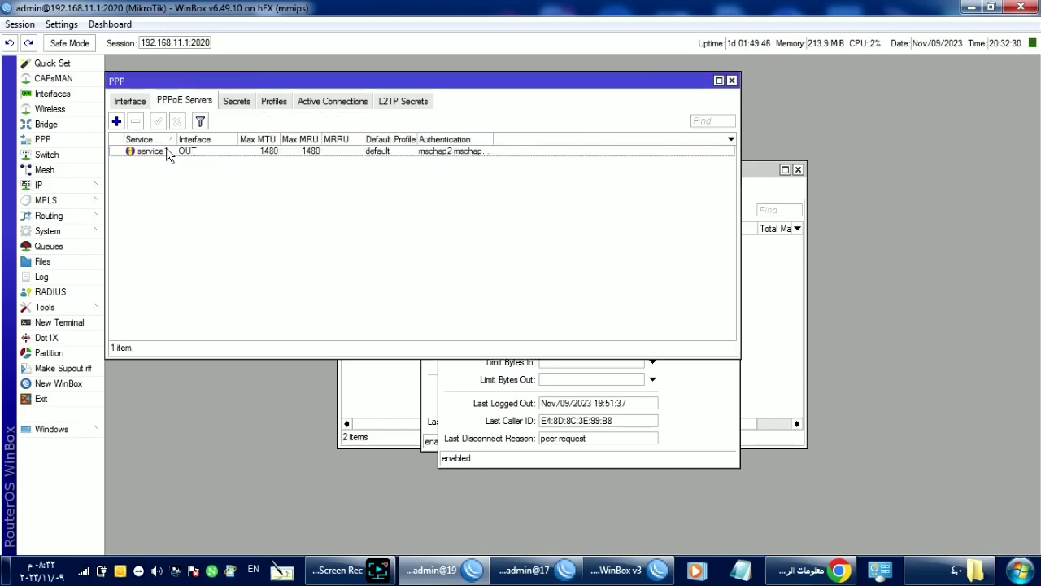
Step: Review service1's PPPoE server settings, keeping interface OUT, then return to the PPP interfaces list
double_click(166, 150)
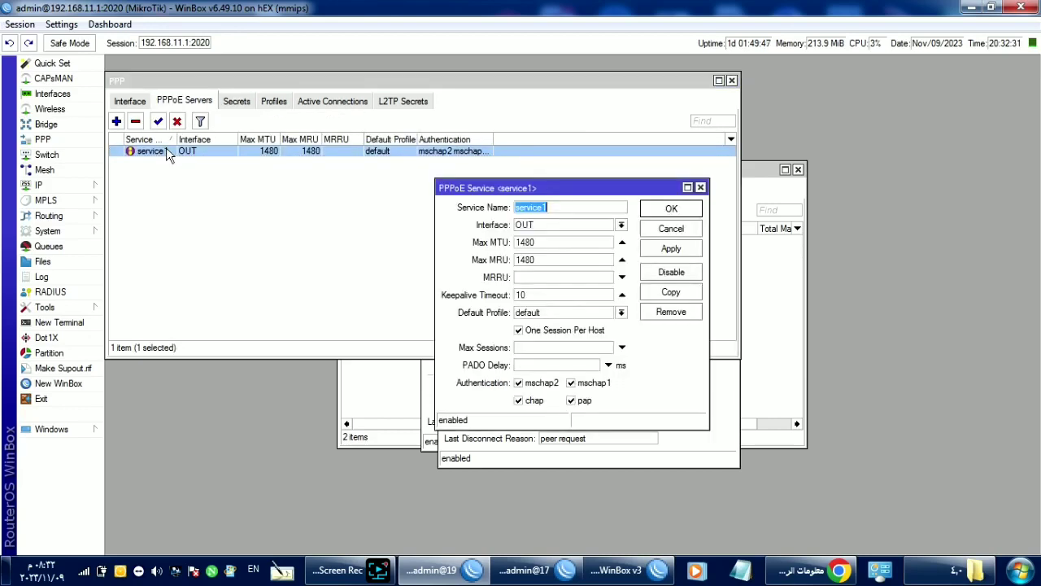
left_click(621, 225)
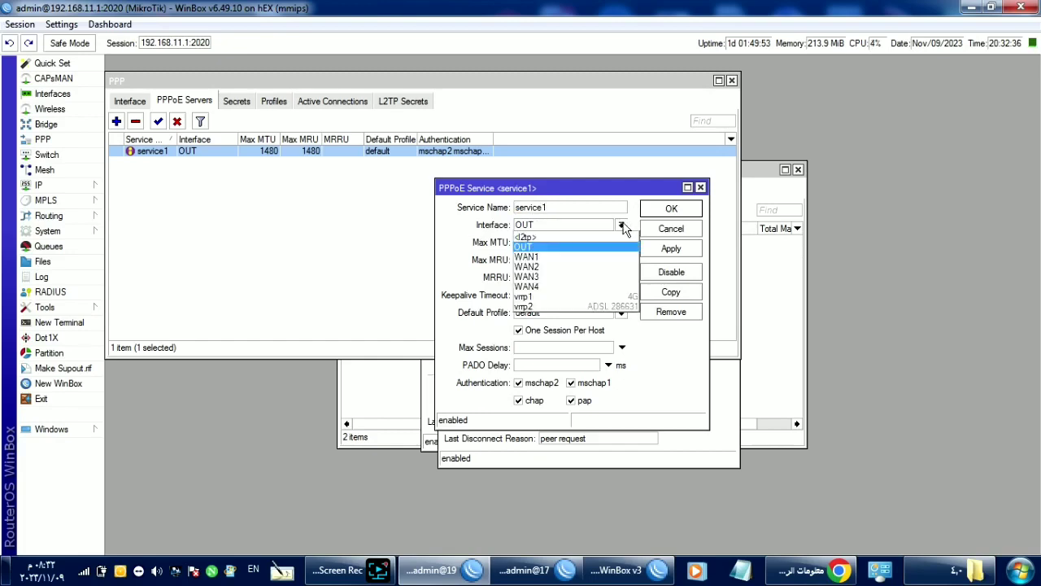
left_click(544, 246)
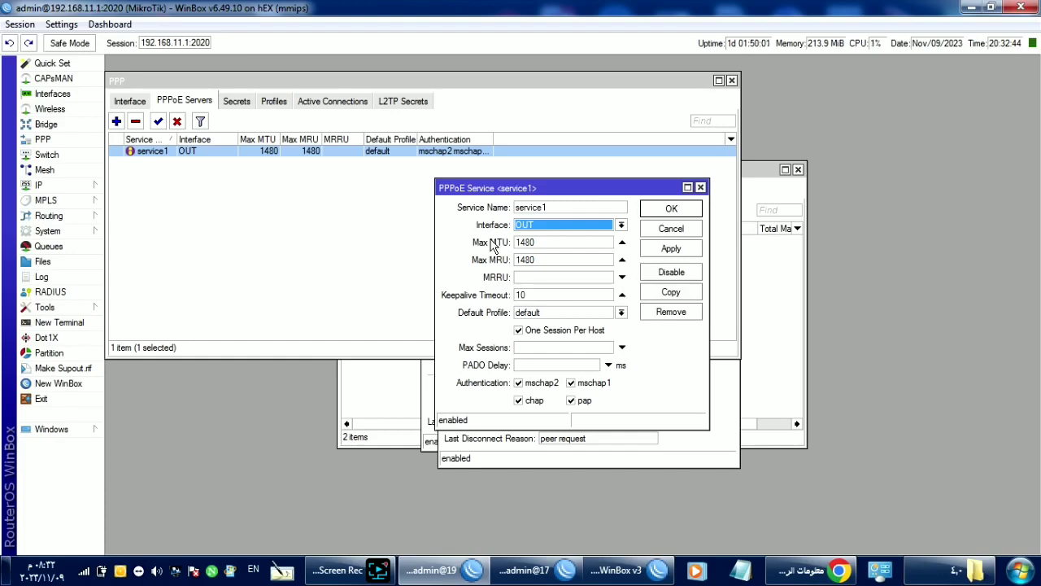
left_click(545, 329)
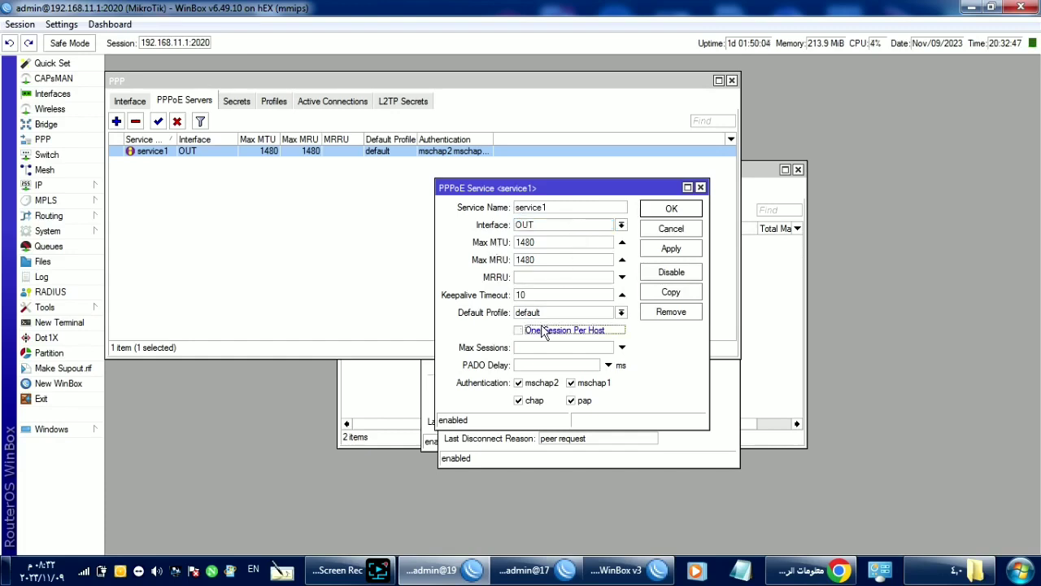
left_click(658, 230)
left_click(136, 104)
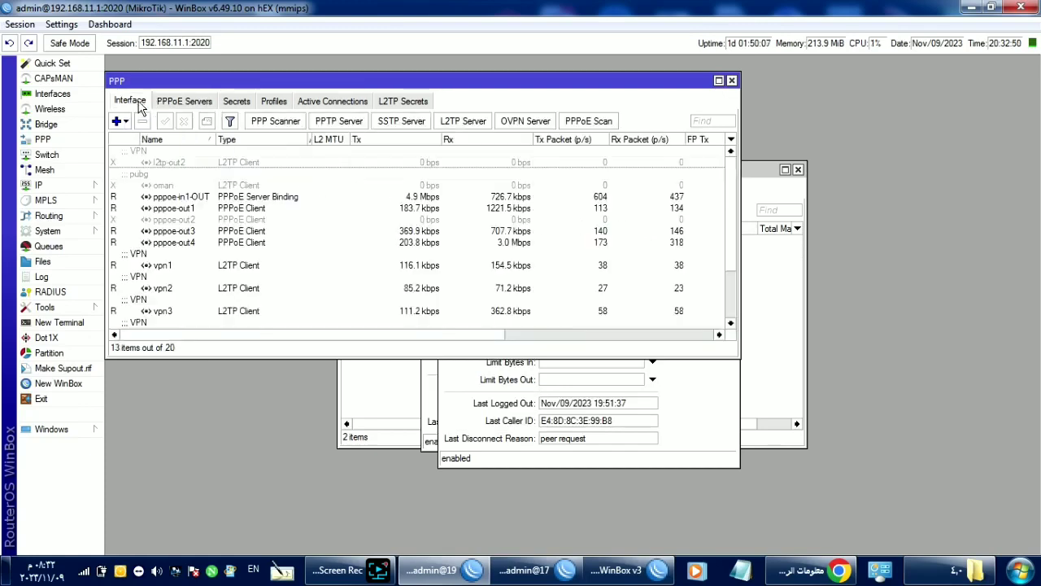
Step: Start a new PPPoE server binding with user 11
left_click(119, 121)
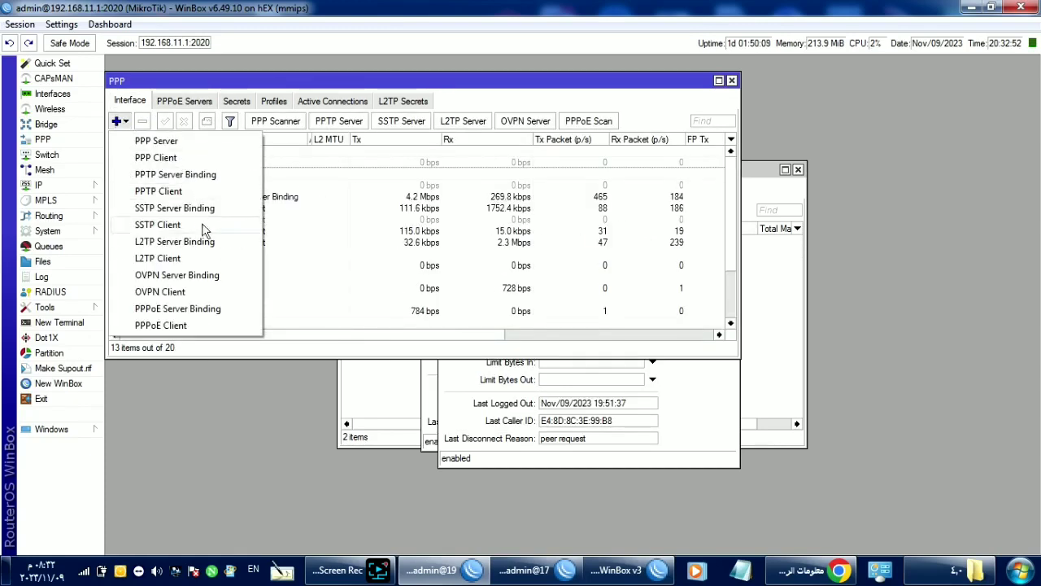
left_click(204, 313)
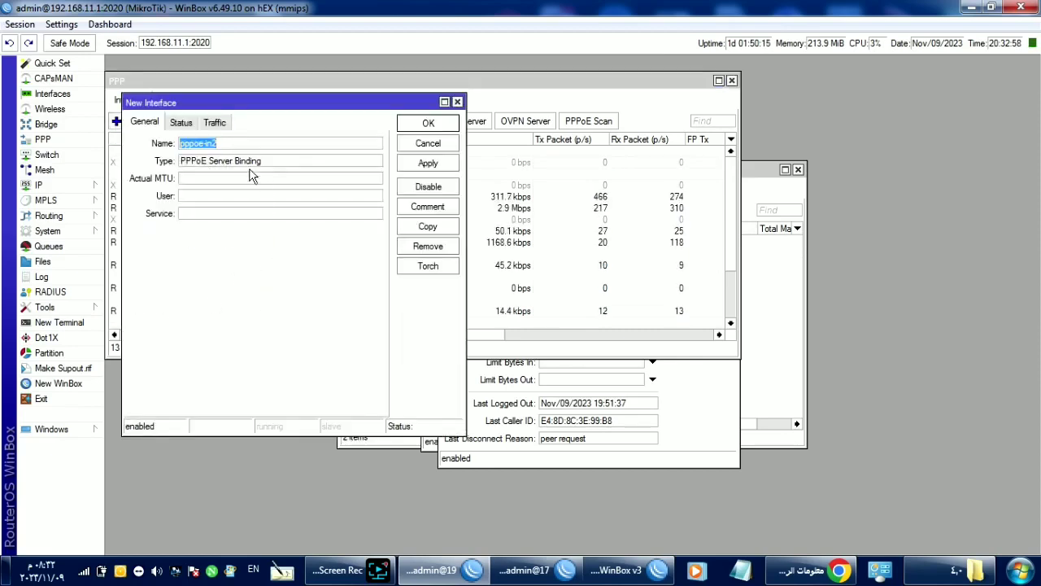
left_click(222, 196)
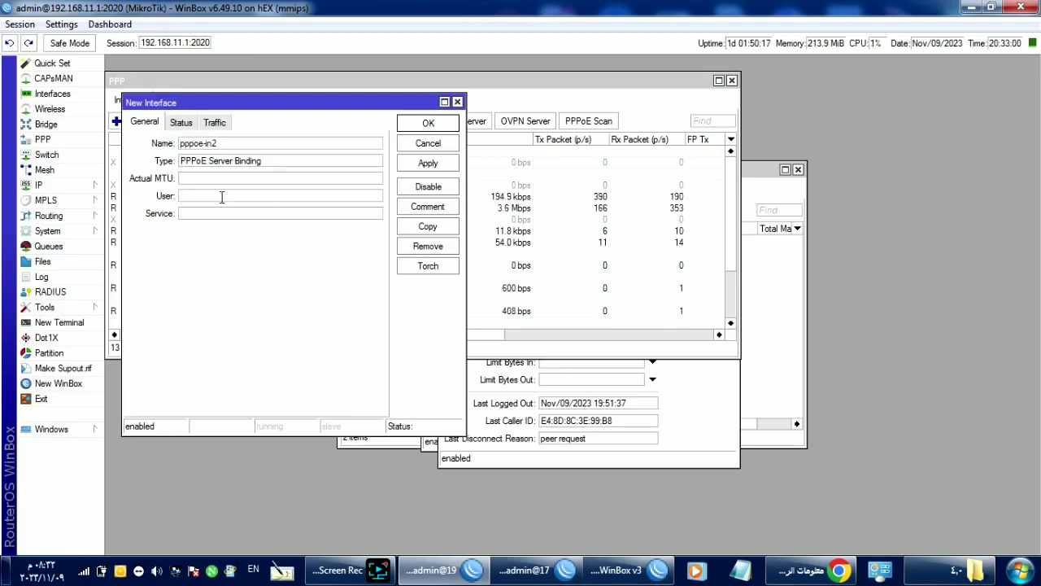
type("114")
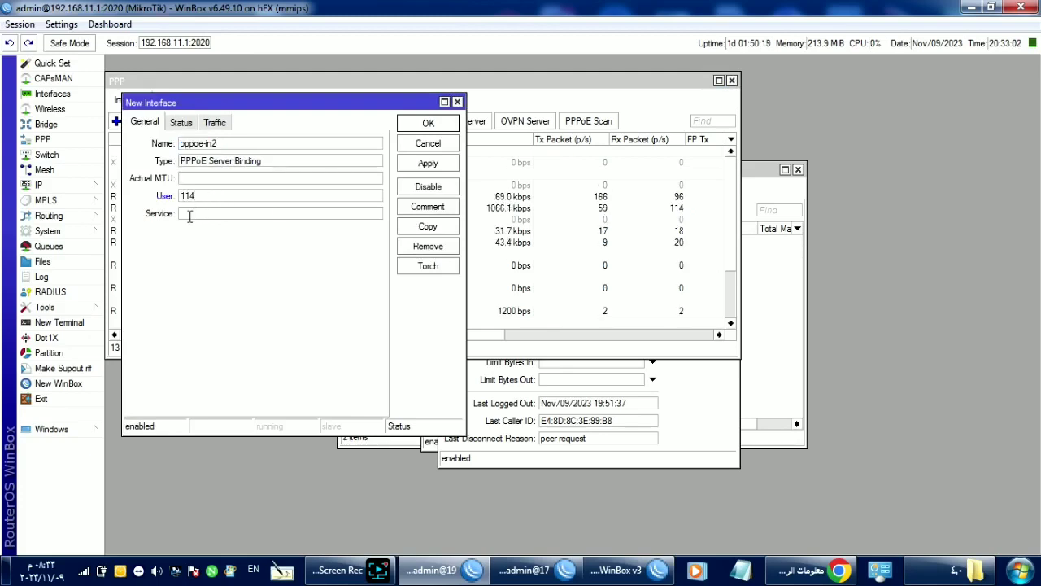
Step: Copy the service name service1 from the PPPoE server settings
left_click(515, 91)
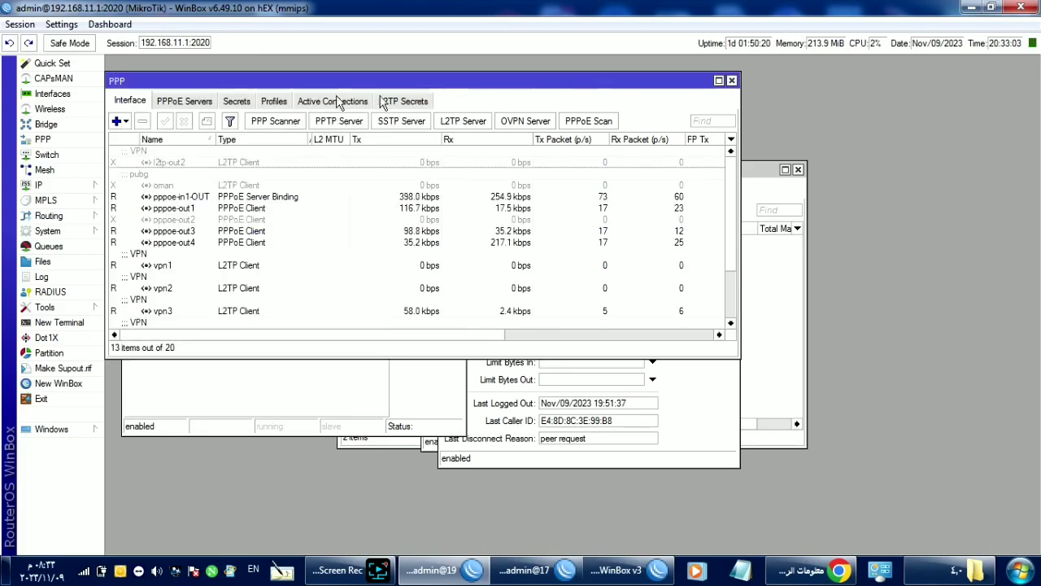
left_click(208, 101)
double_click(198, 155)
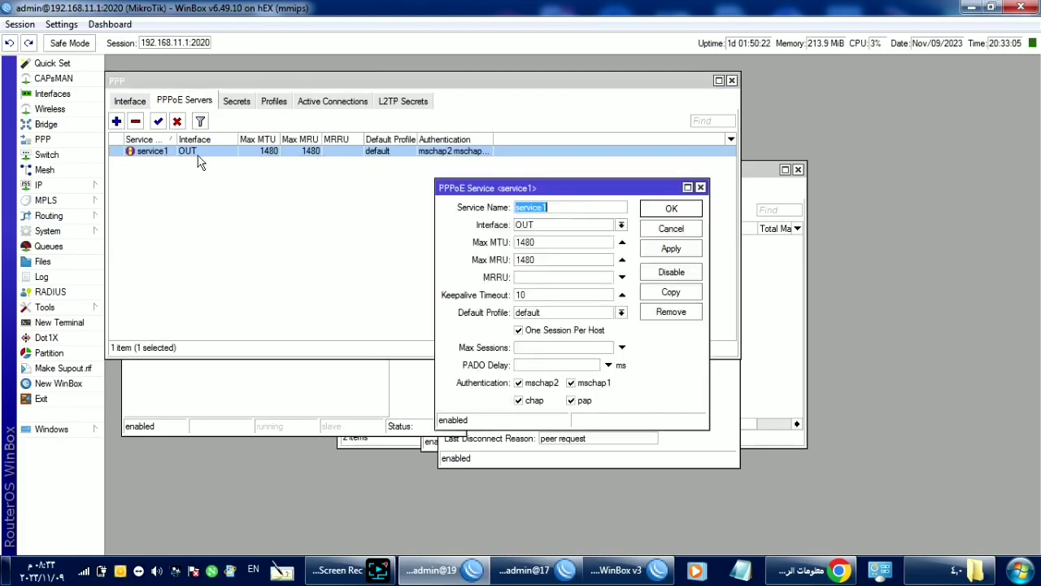
right_click(560, 208)
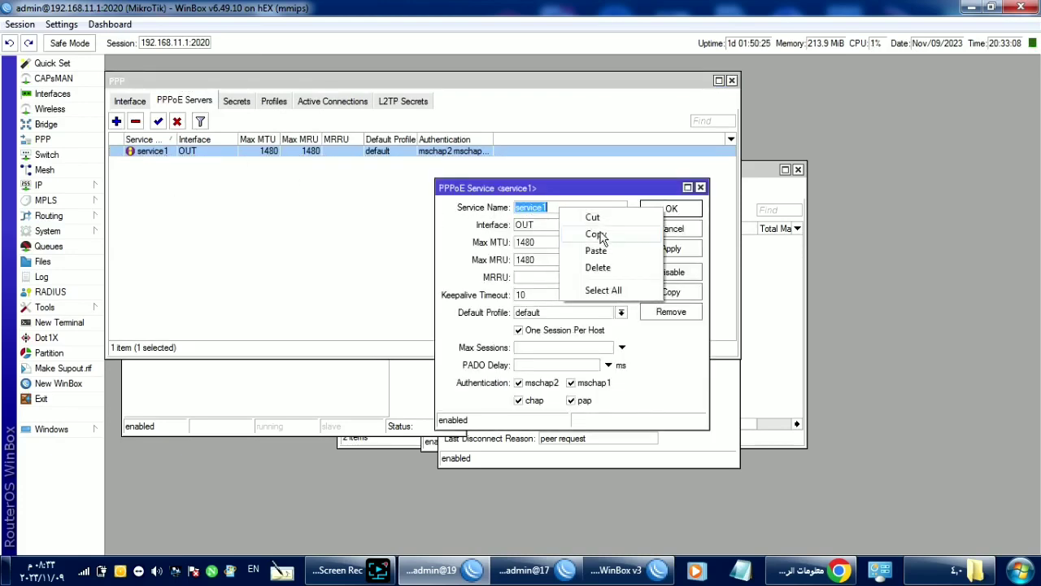
left_click(601, 236)
Step: Add a binding with user 114 and service service1, discard it, and open pppoe-in1-OUT
left_click(130, 101)
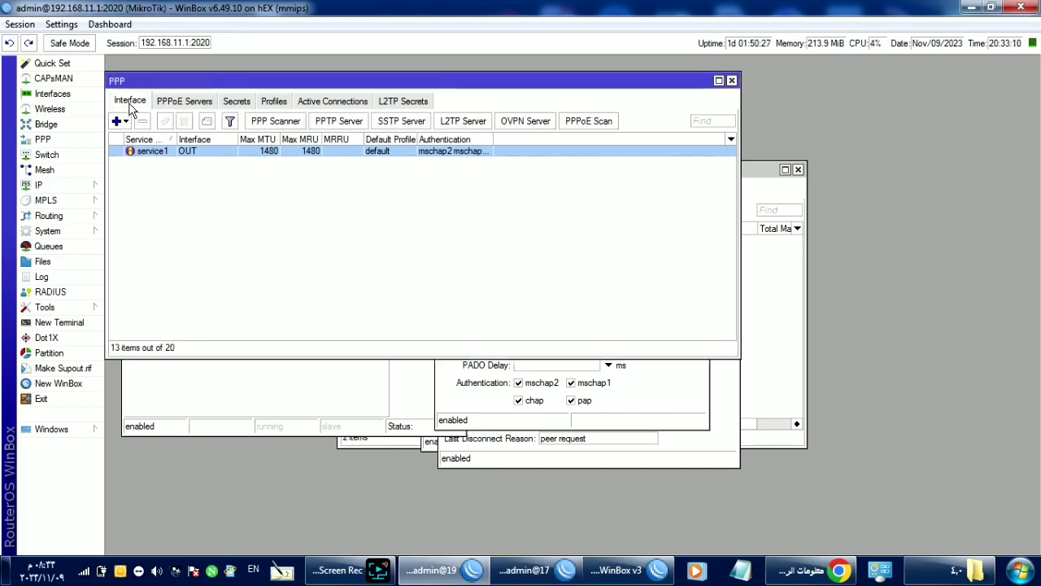
left_click(118, 120)
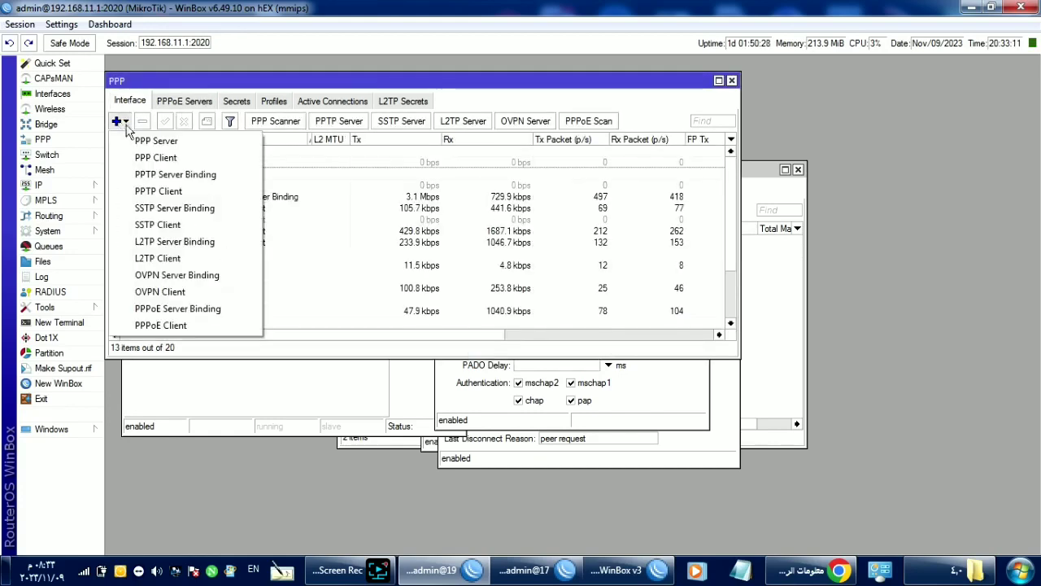
left_click(175, 310)
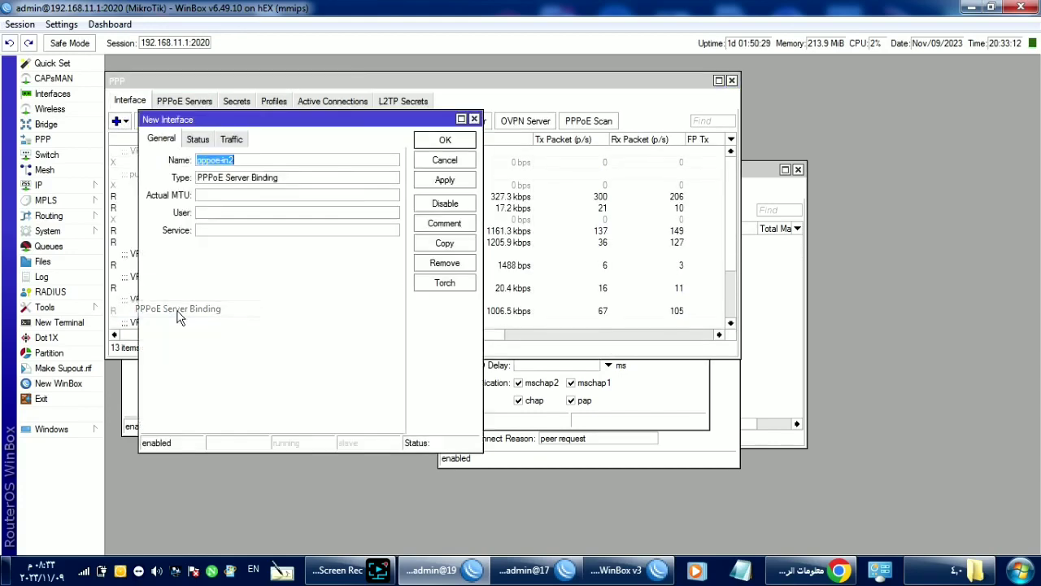
left_click(229, 214)
type("11")
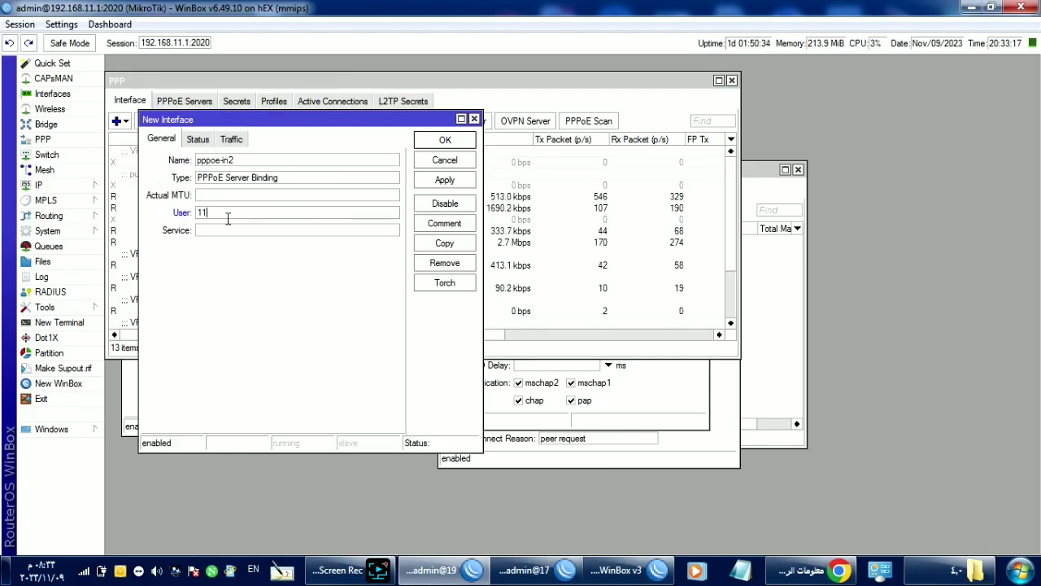
type("4")
right_click(216, 232)
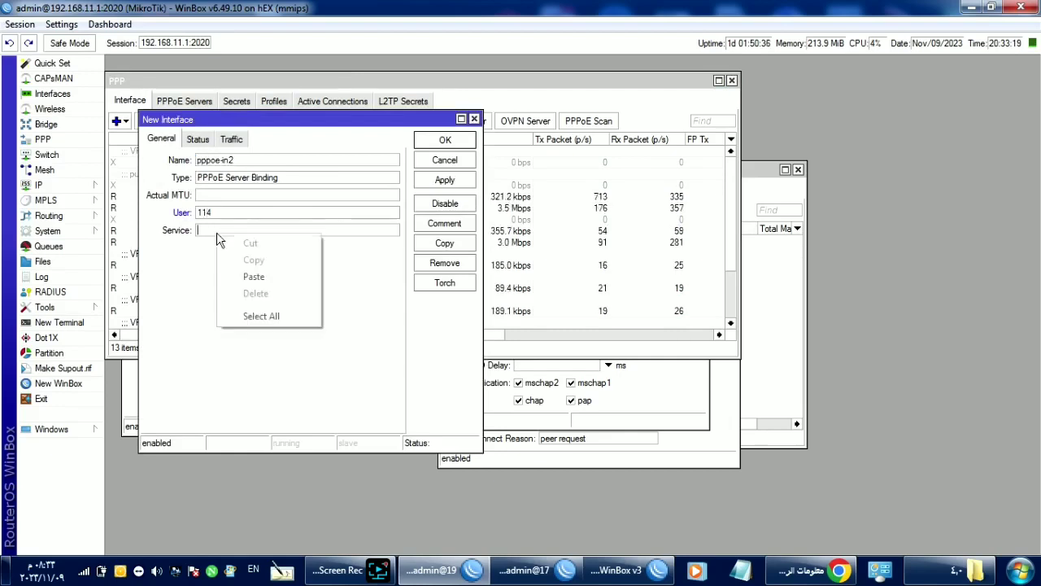
left_click(246, 279)
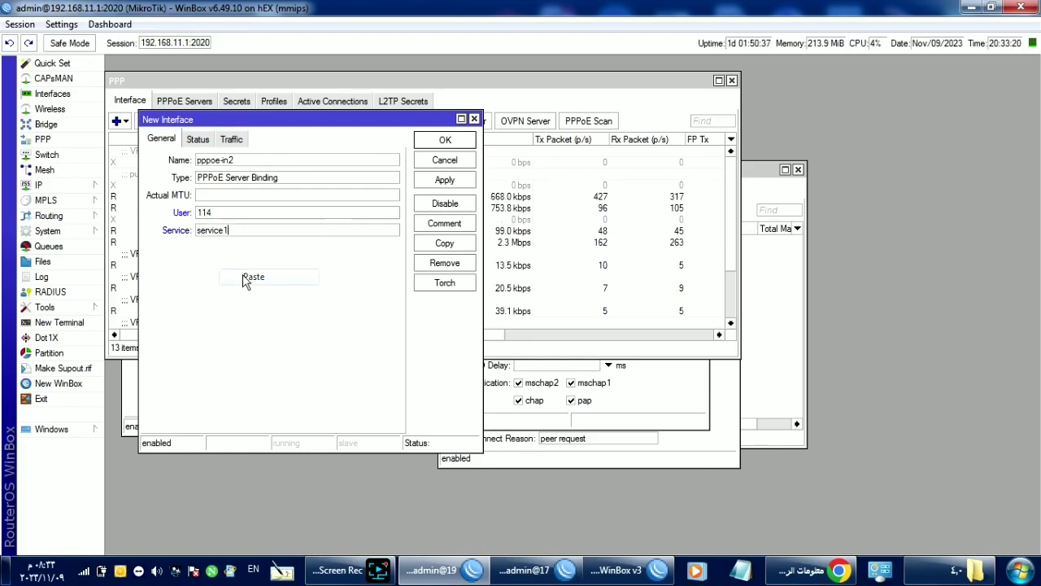
left_click(454, 161)
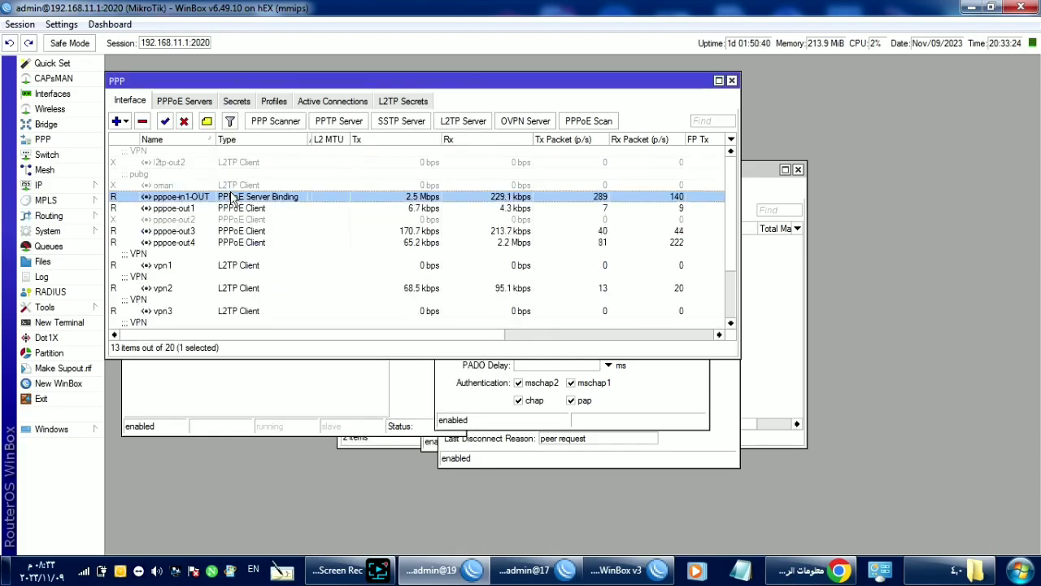
double_click(234, 197)
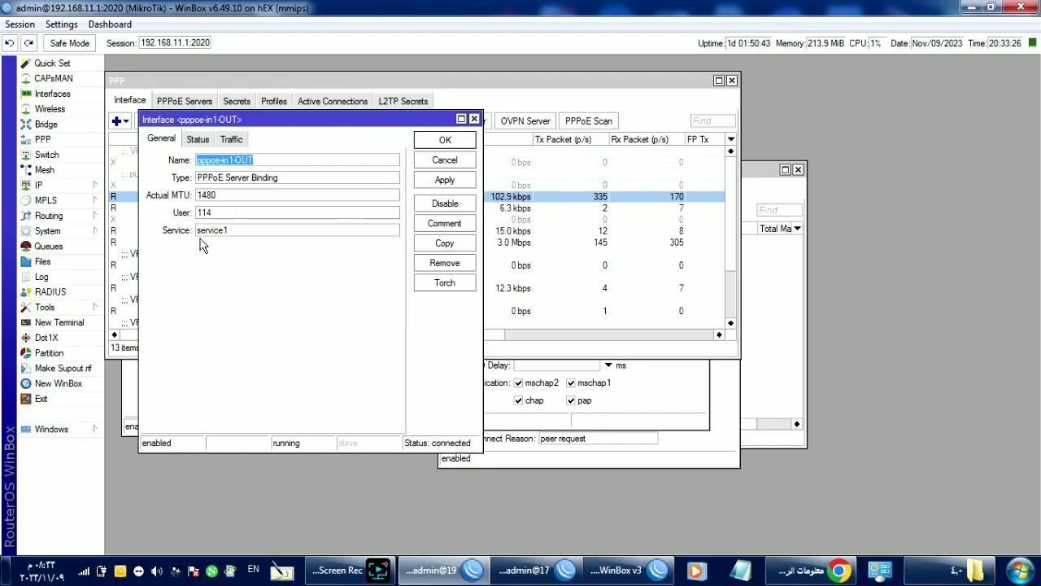
left_click(571, 91)
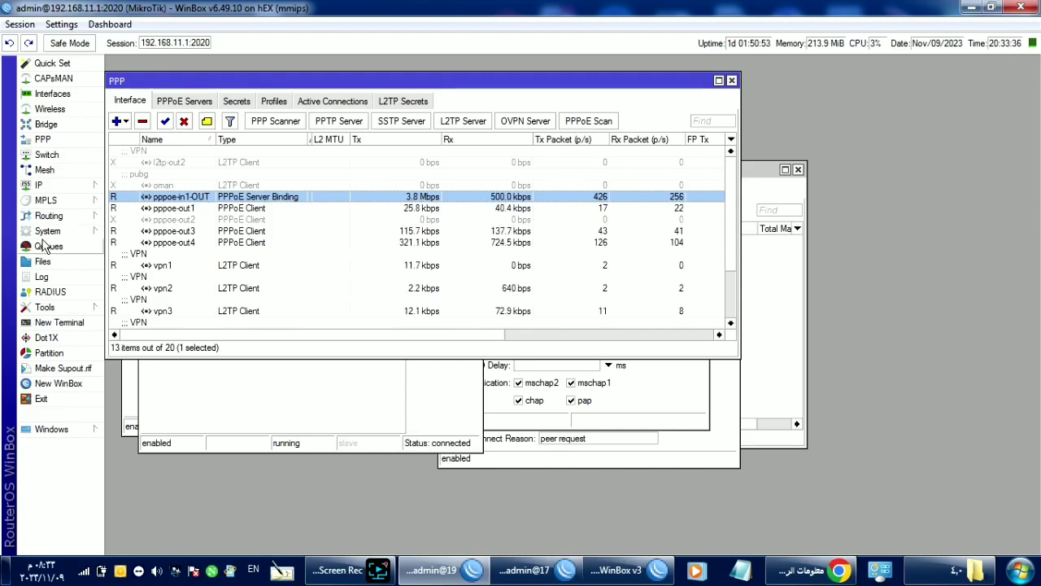
Step: Open the PPPOE-PARENT simple queue and keep its target set to pppoe-in1-OUT
left_click(45, 247)
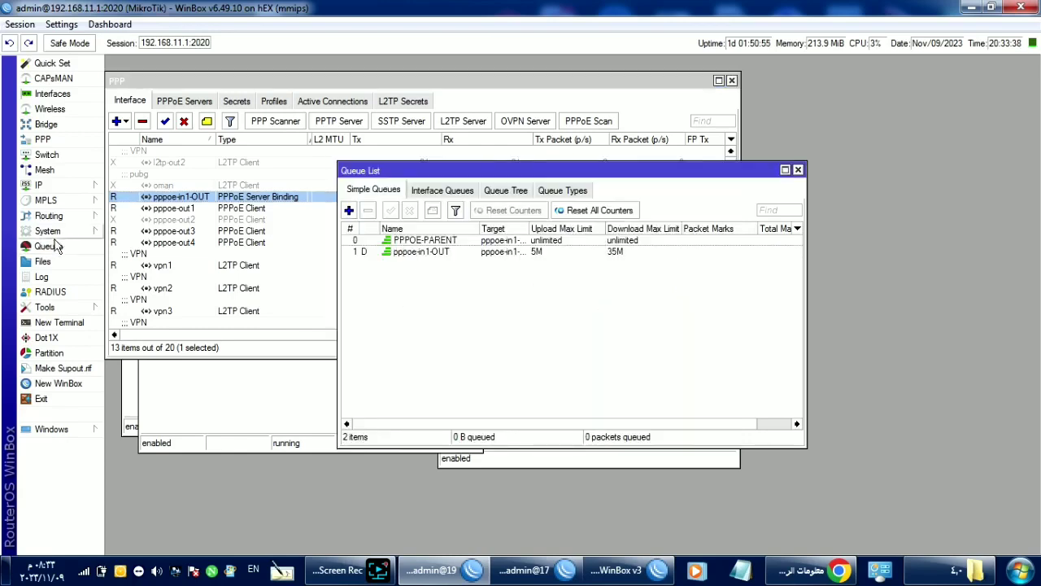
double_click(387, 241)
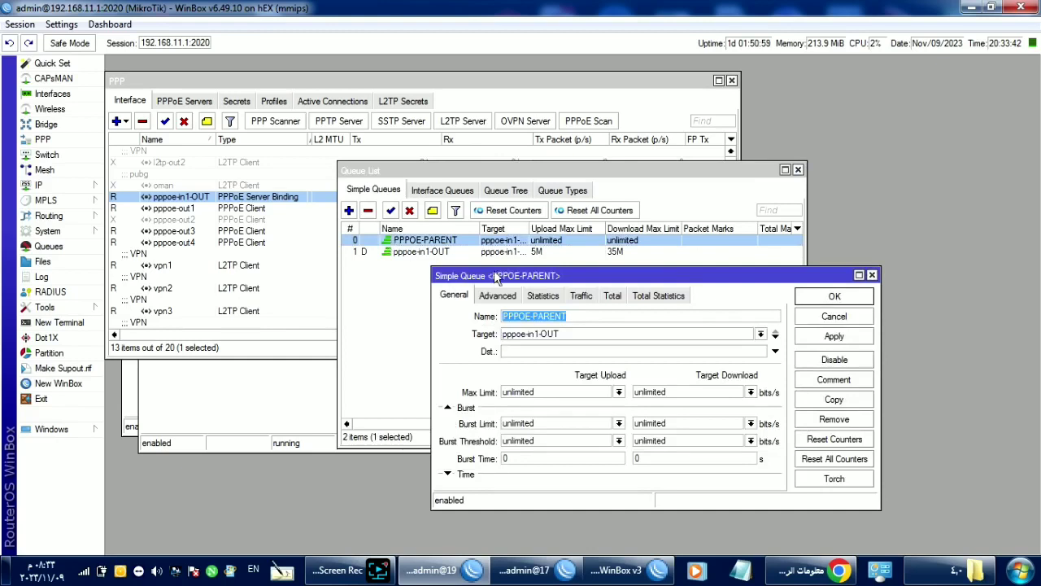
left_click(761, 334)
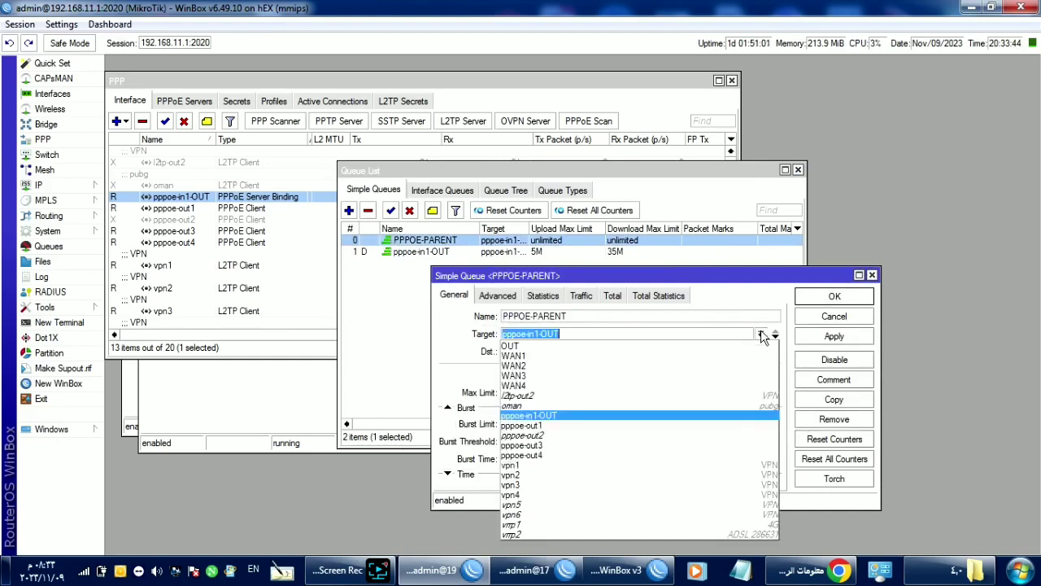
left_click(560, 418)
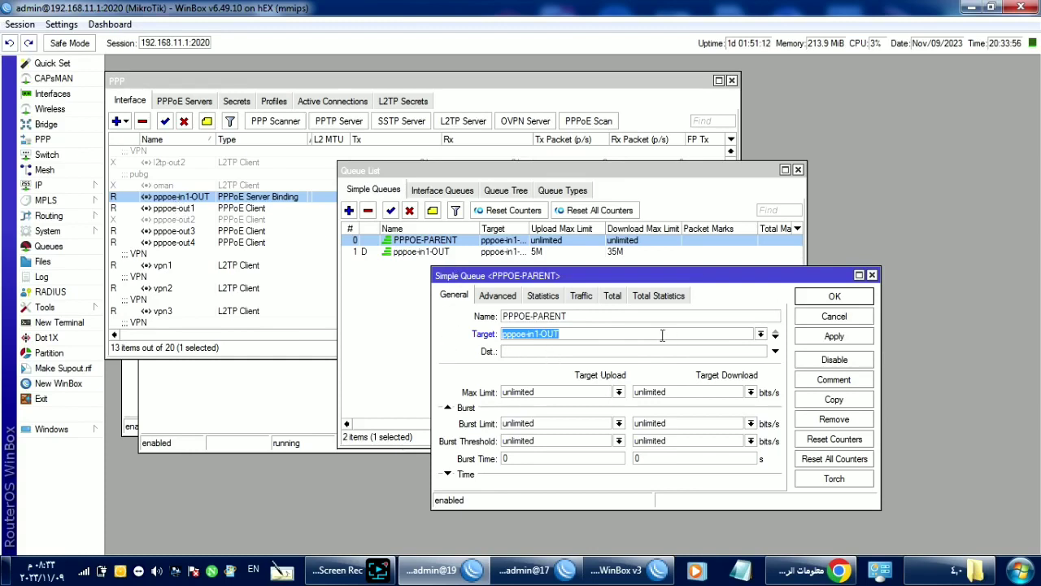
Step: Open the PPOE-PROFILE profile and inspect its 5m/20m rate limit
left_click(36, 141)
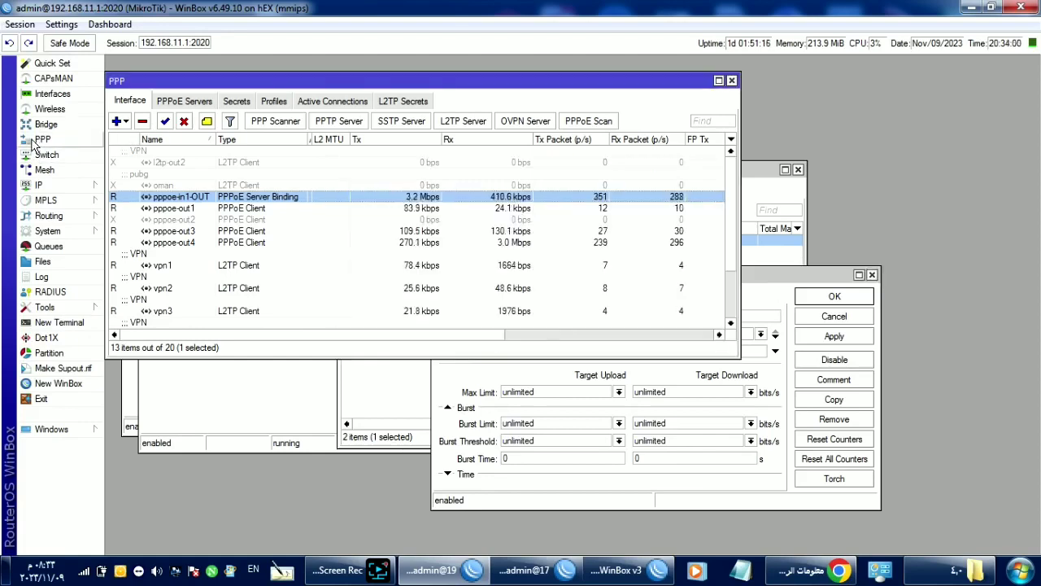
left_click(274, 102)
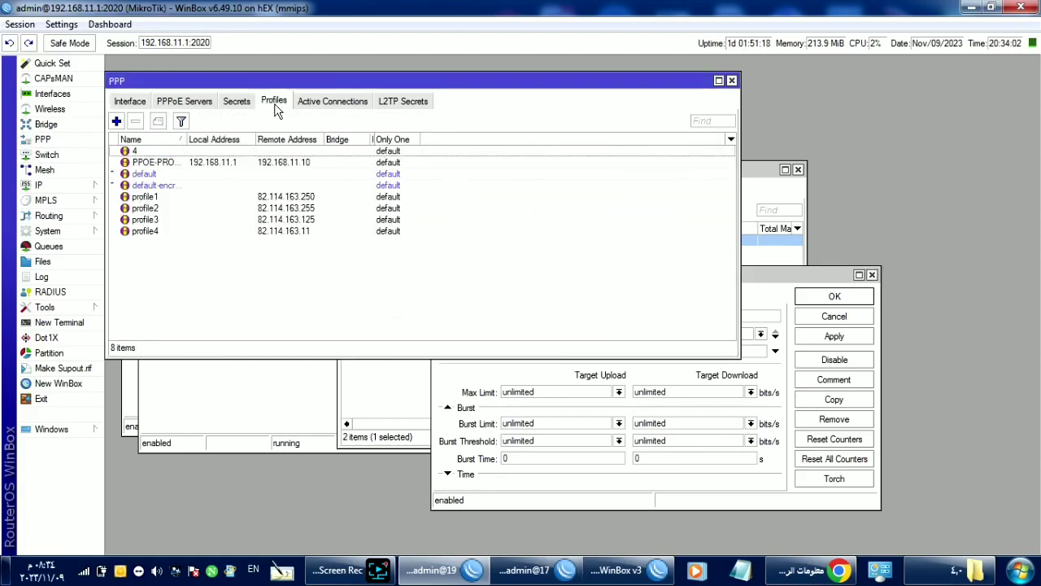
left_click(221, 164)
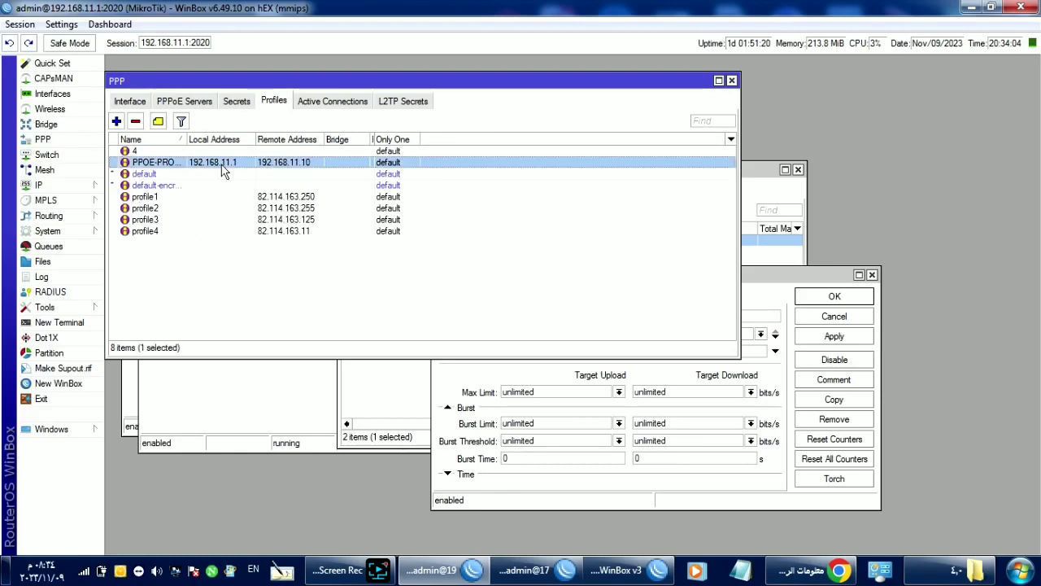
double_click(225, 169)
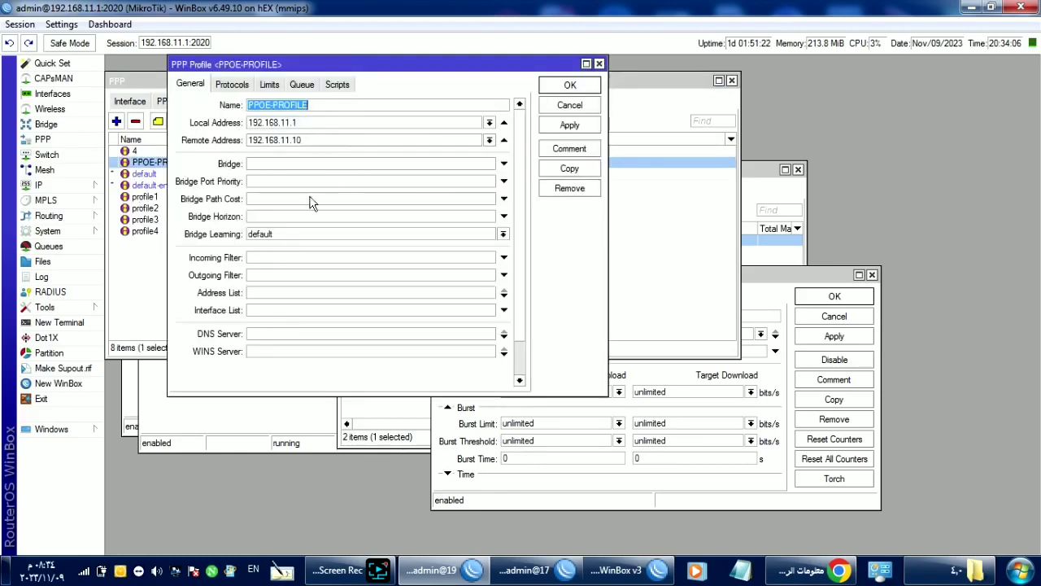
left_click(273, 86)
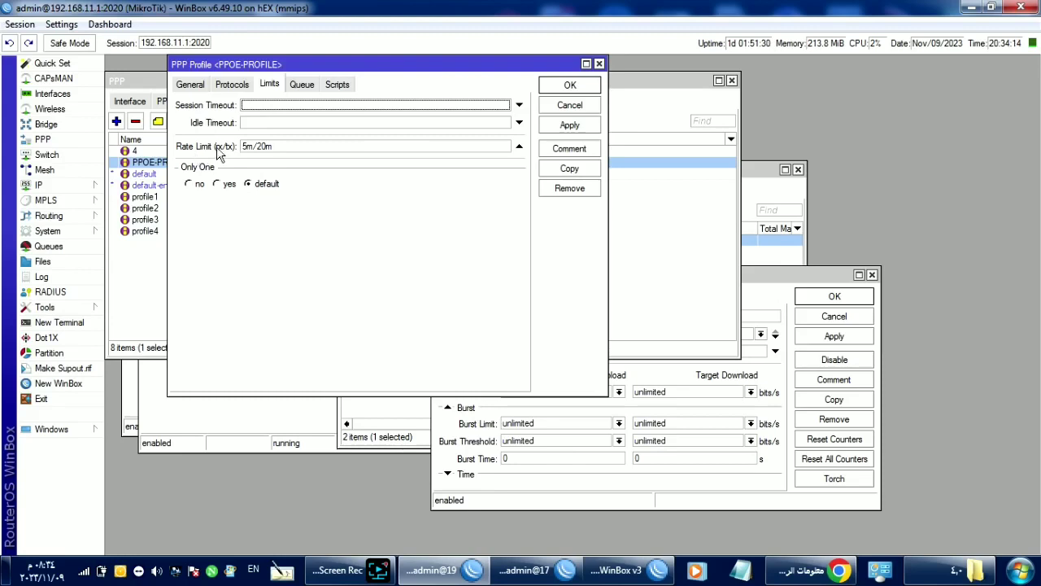
double_click(282, 146)
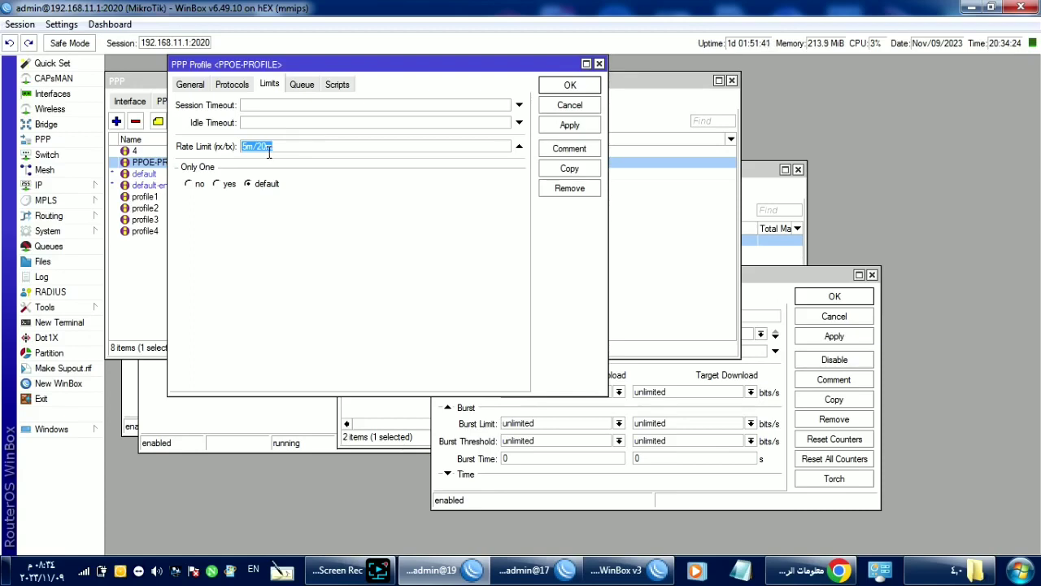
left_click(269, 151)
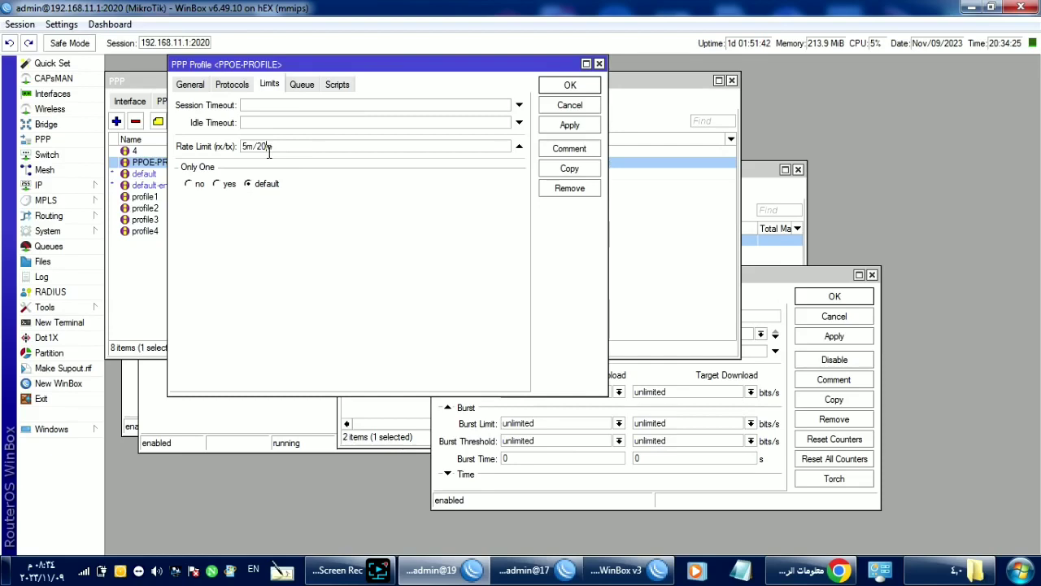
Step: Keep PPPOE-PARENT as the profile's parent queue and close it without saving
left_click(314, 89)
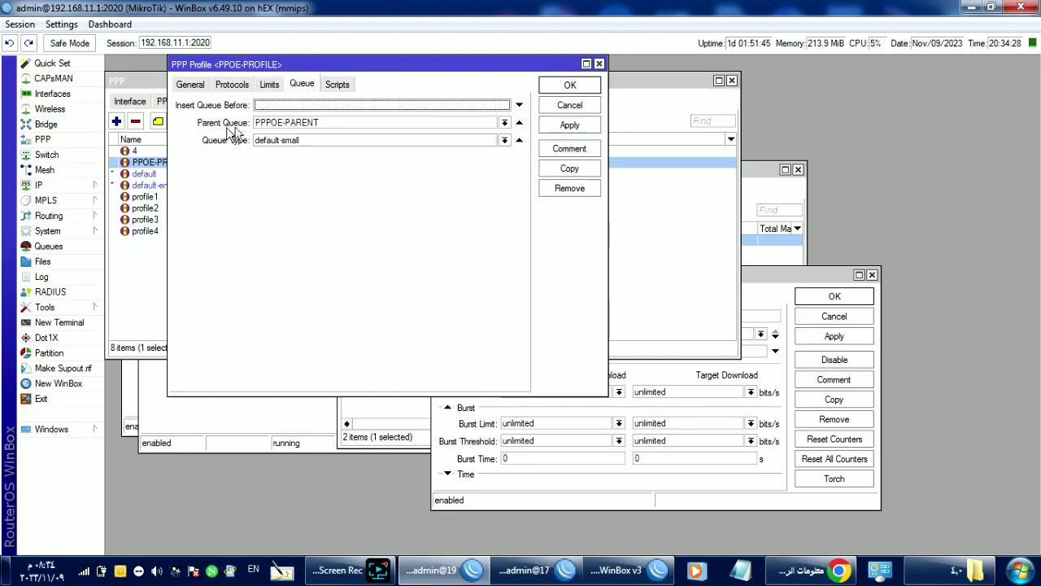
left_click(505, 123)
left_click(505, 132)
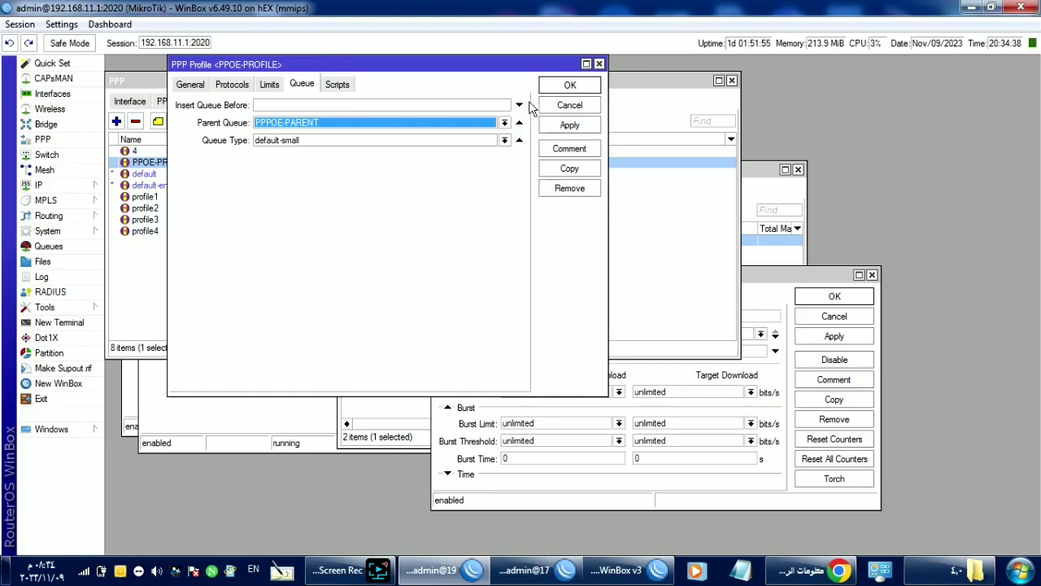
left_click(567, 111)
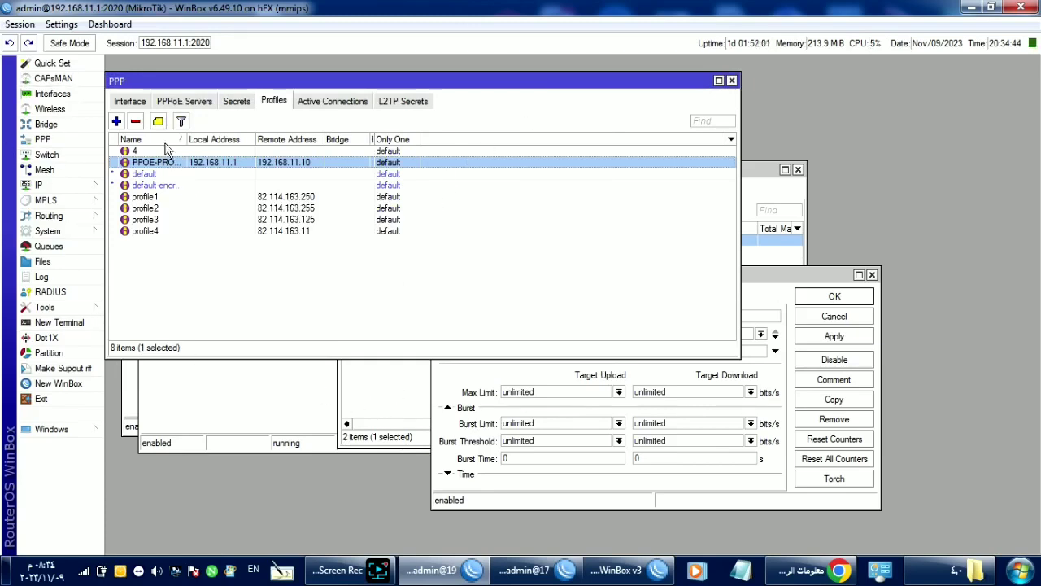
Step: Check the PPP interfaces' traffic, then switch to the CCR1009 router's WinBox session
left_click(130, 101)
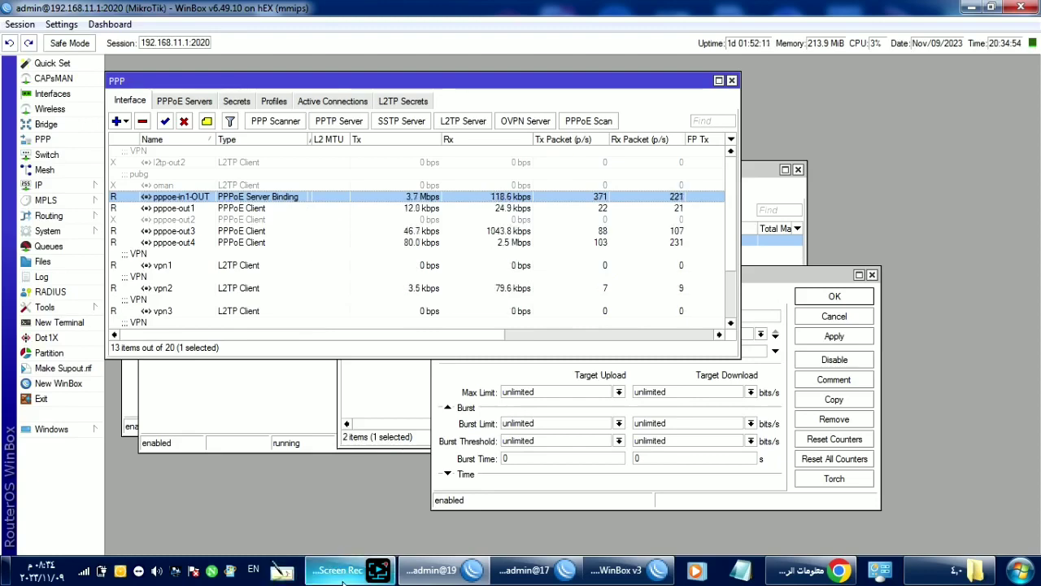
mouse_move(342, 571)
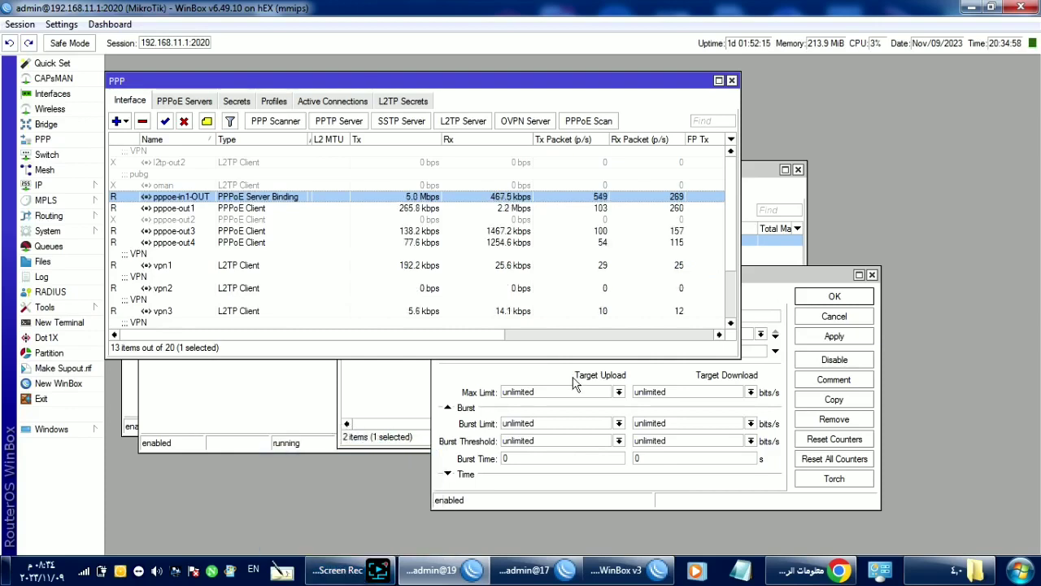
left_click(355, 578)
left_click(213, 531)
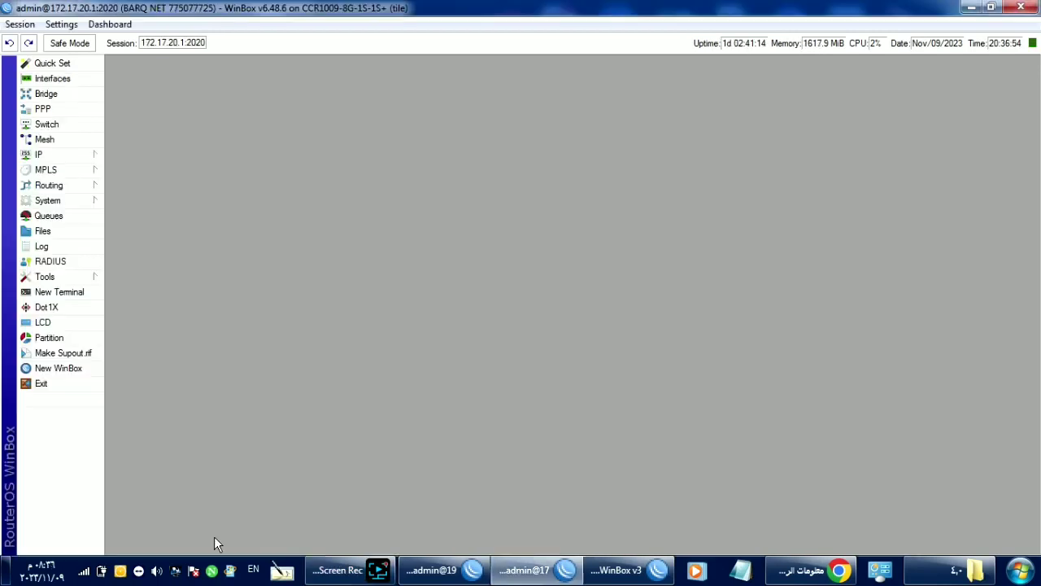
Step: Review the CCR1009's DHCP client list, selecting the disabled IN 1 client
left_click(337, 573)
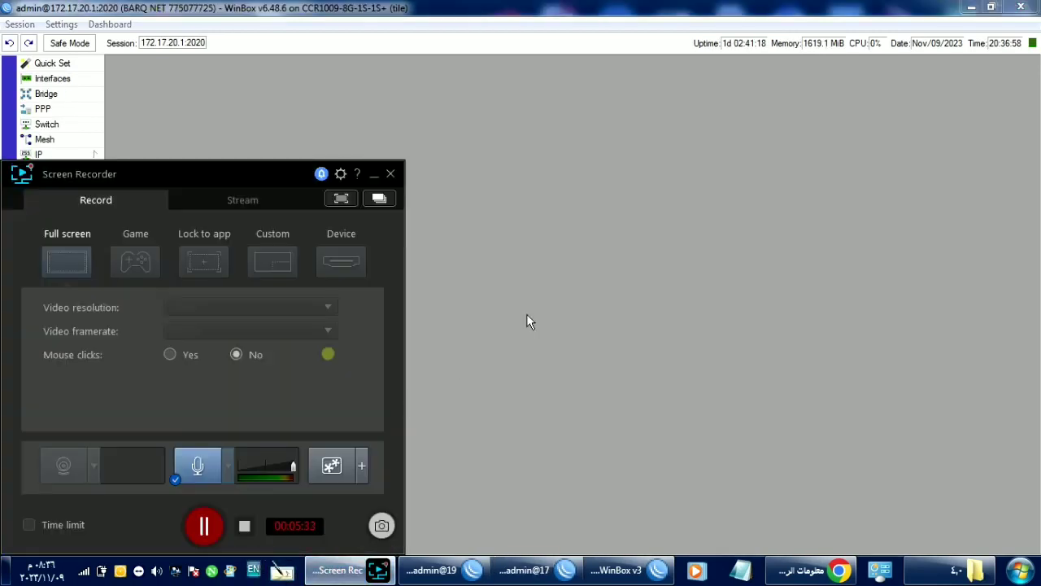
left_click(599, 201)
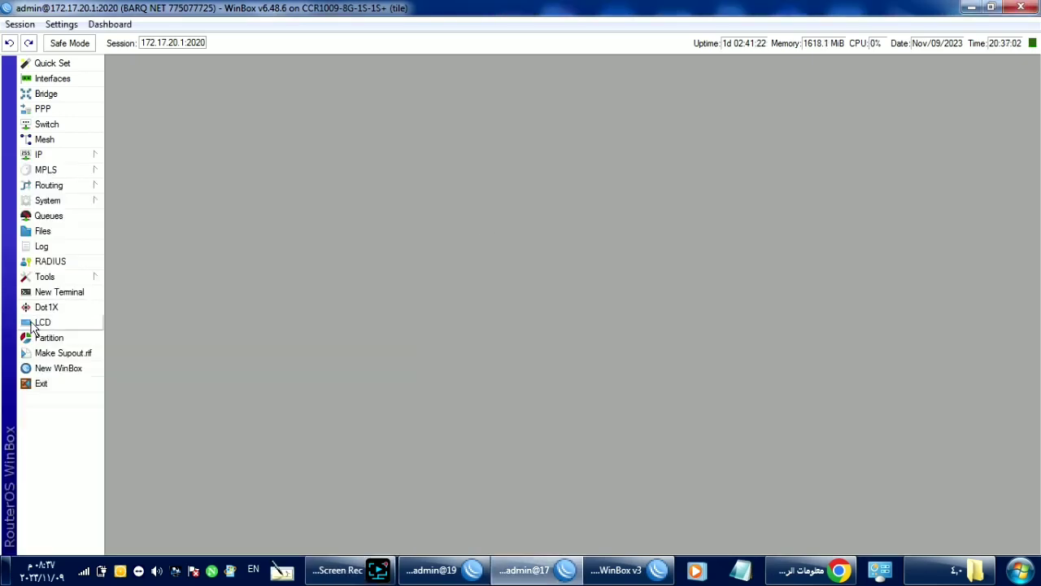
left_click(68, 163)
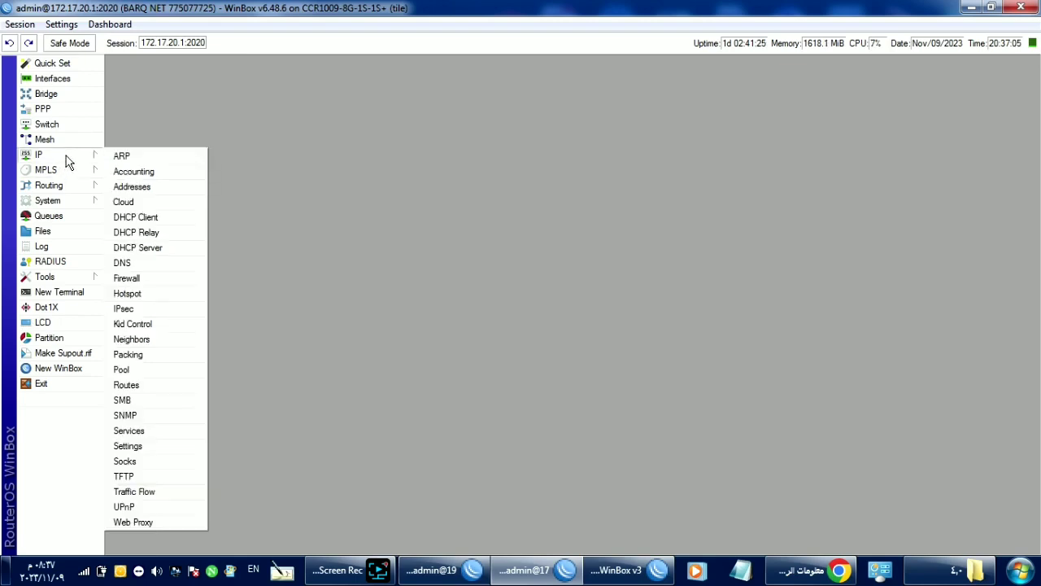
left_click(155, 221)
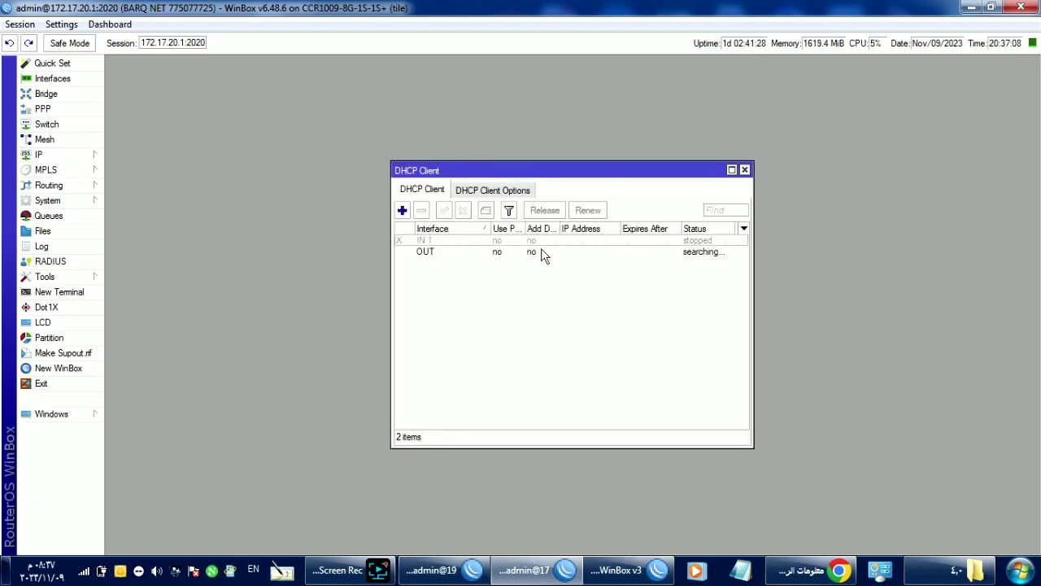
left_click(512, 242)
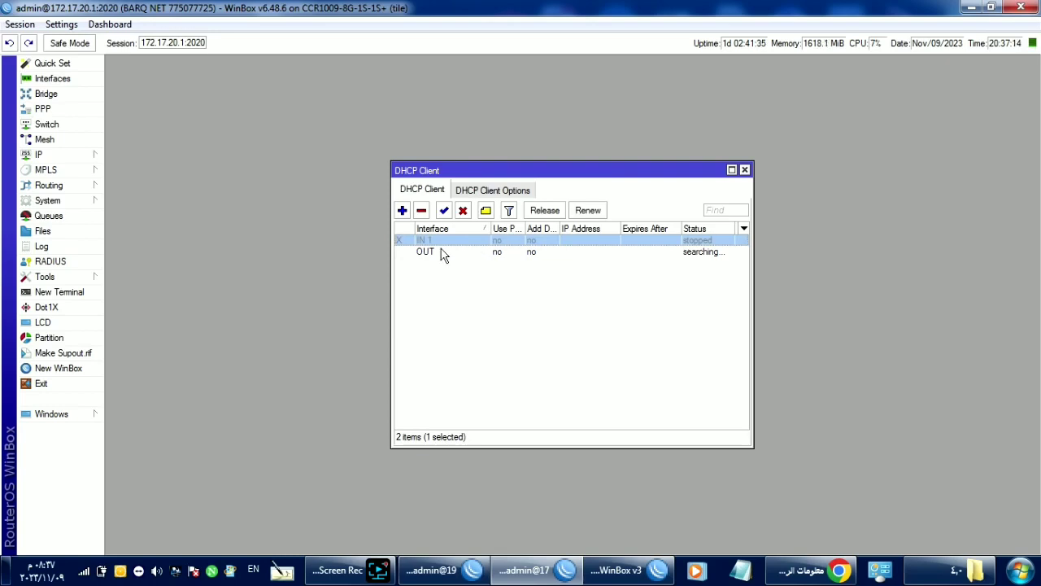
Step: Inspect the disabled default route in the route list, then bring up the PPP interfaces
left_click(92, 159)
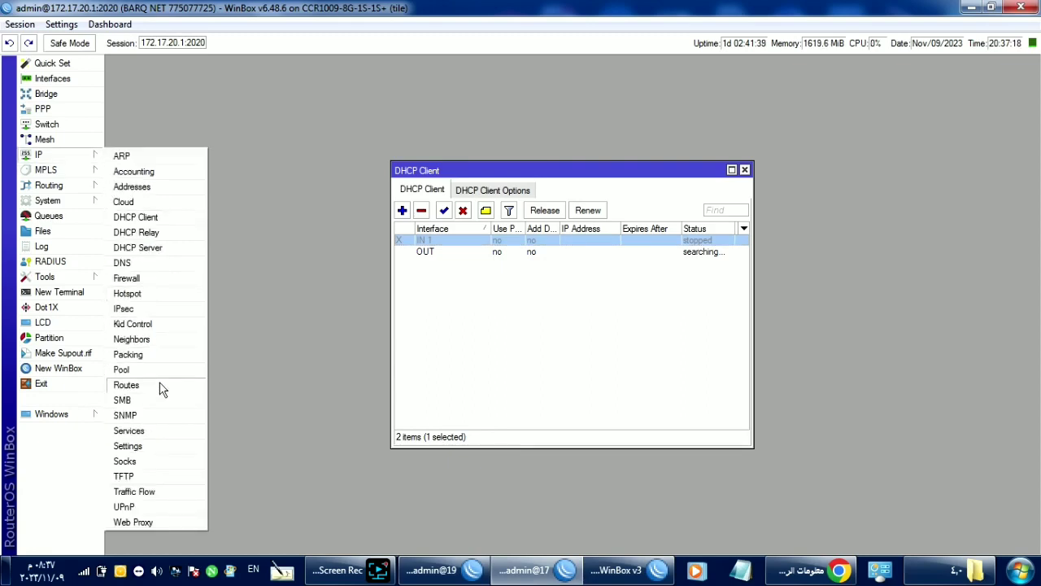
left_click(126, 385)
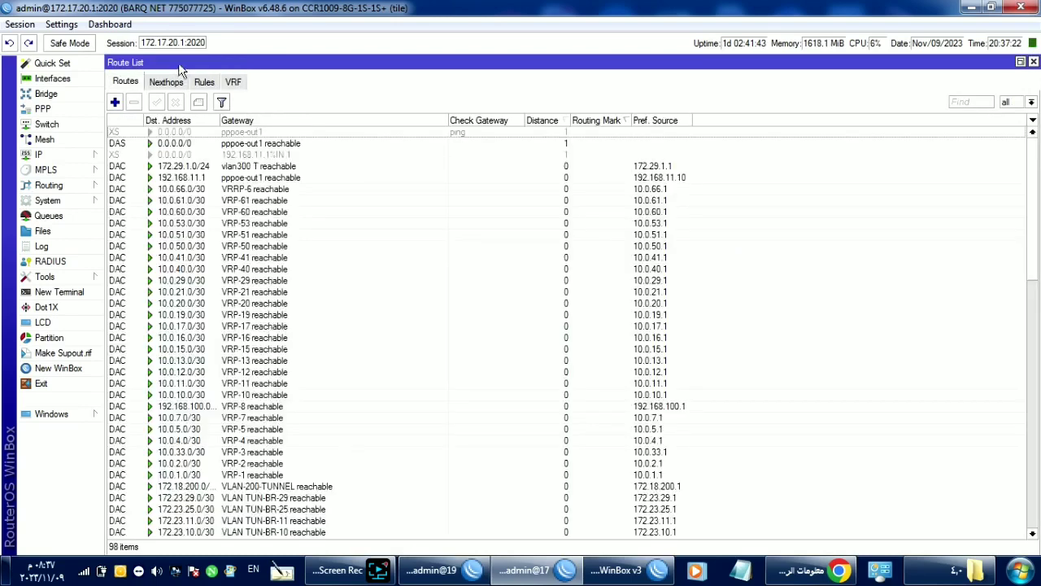
left_click(249, 155)
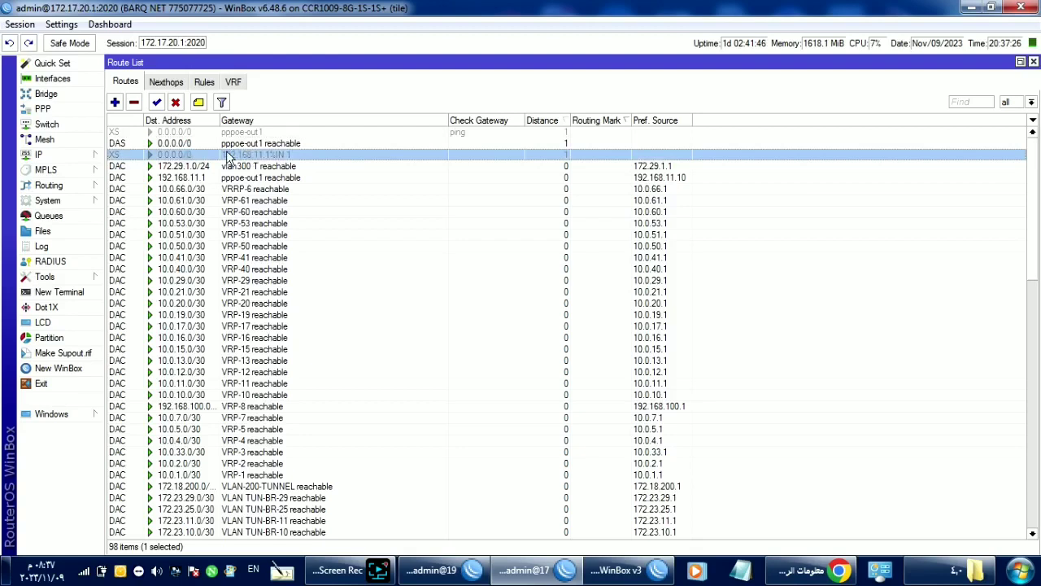
left_click(70, 113)
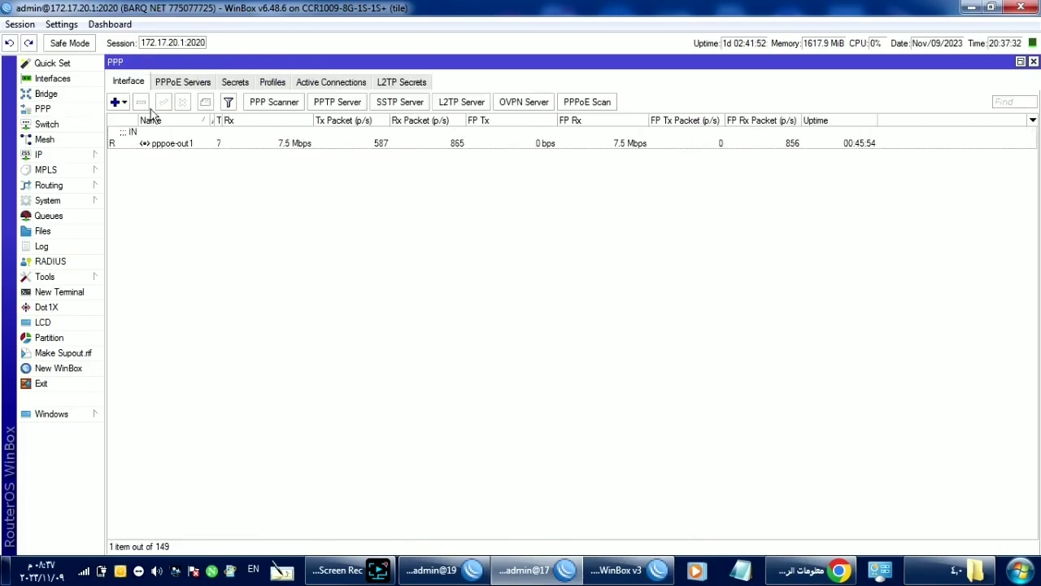
left_click(151, 146)
double_click(151, 147)
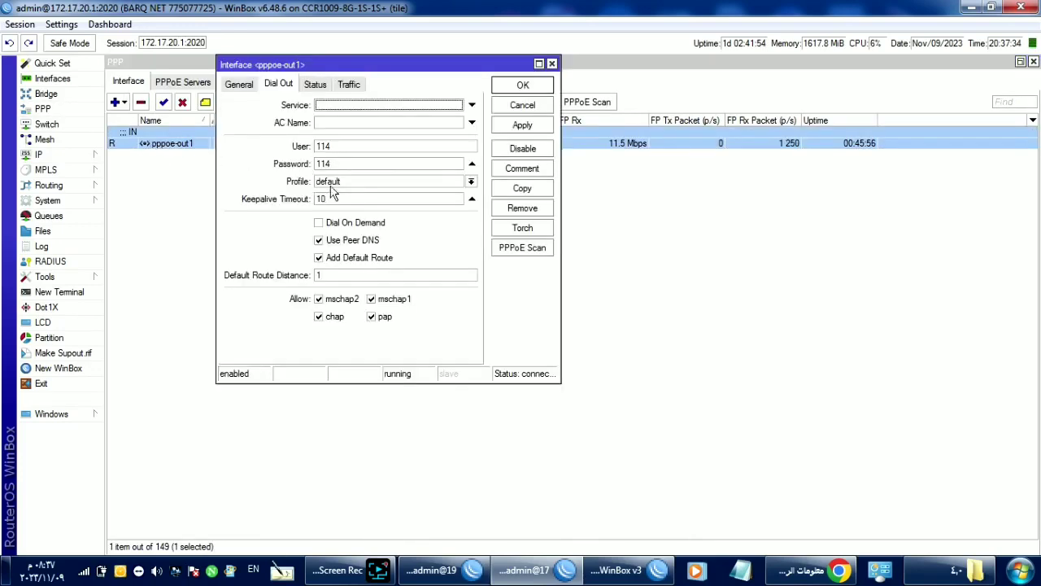
left_click(243, 86)
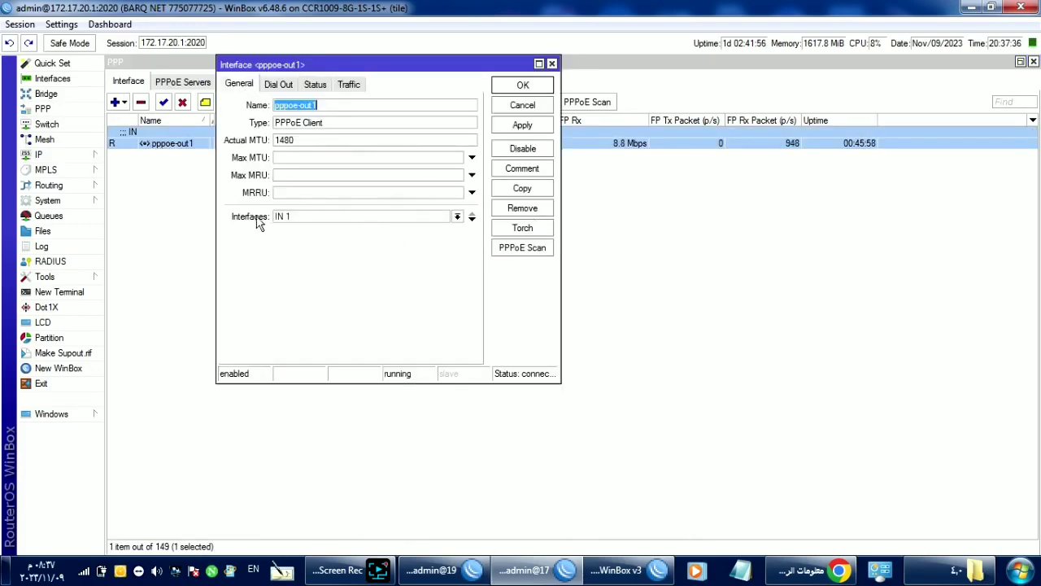
left_click(299, 220)
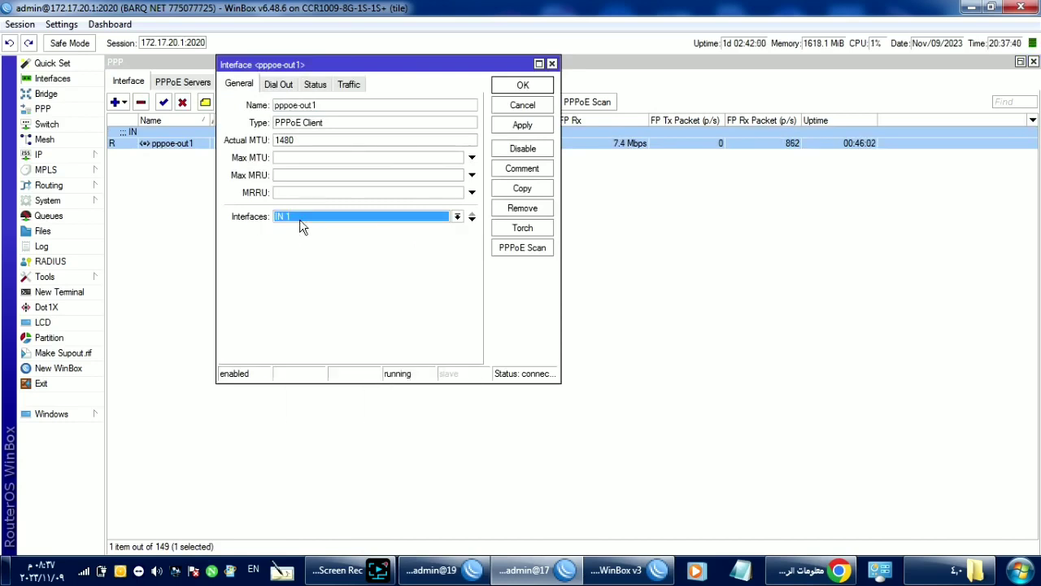
left_click(279, 84)
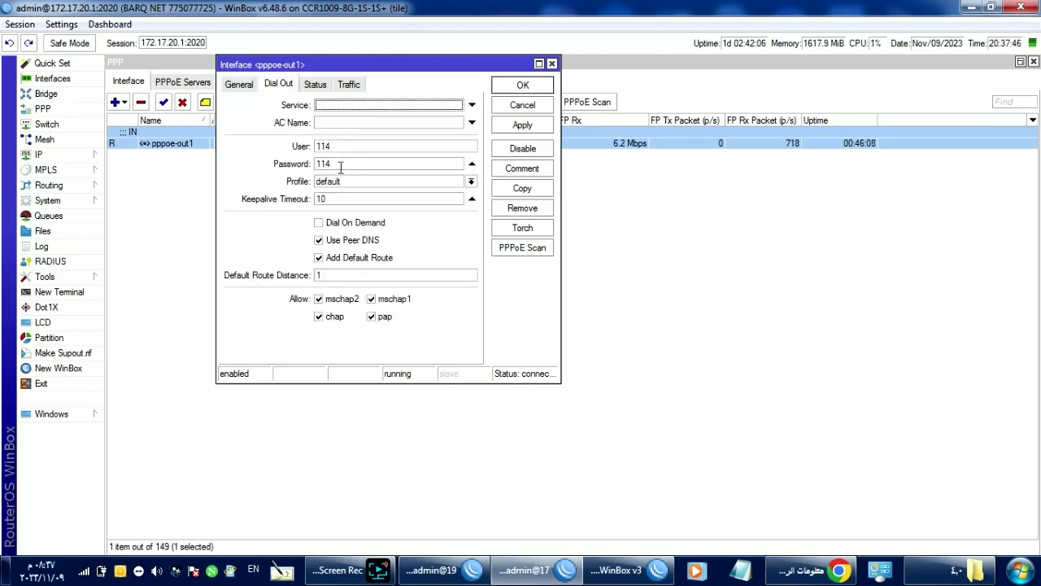
left_click(340, 248)
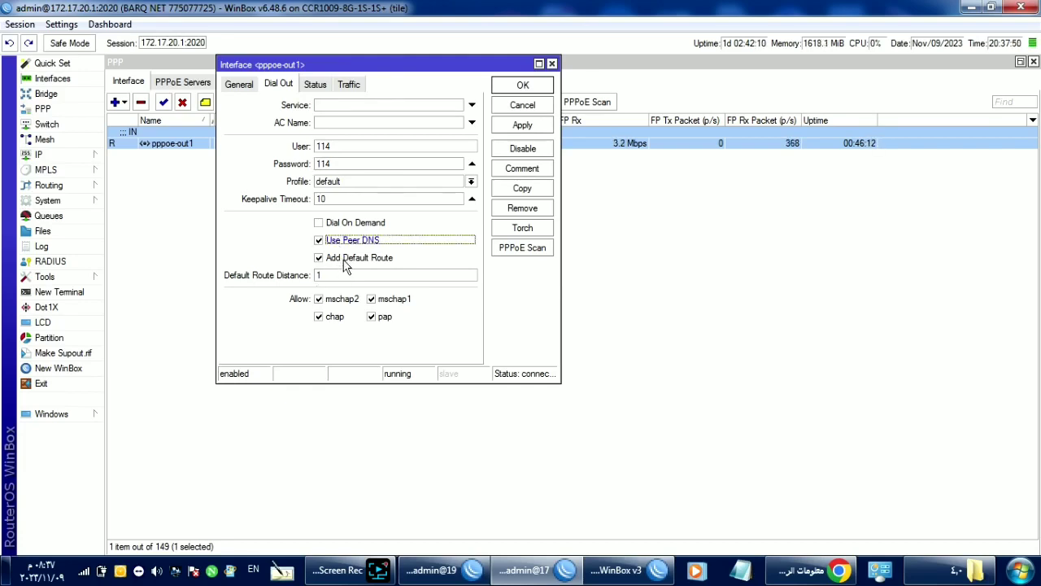
left_click(345, 265)
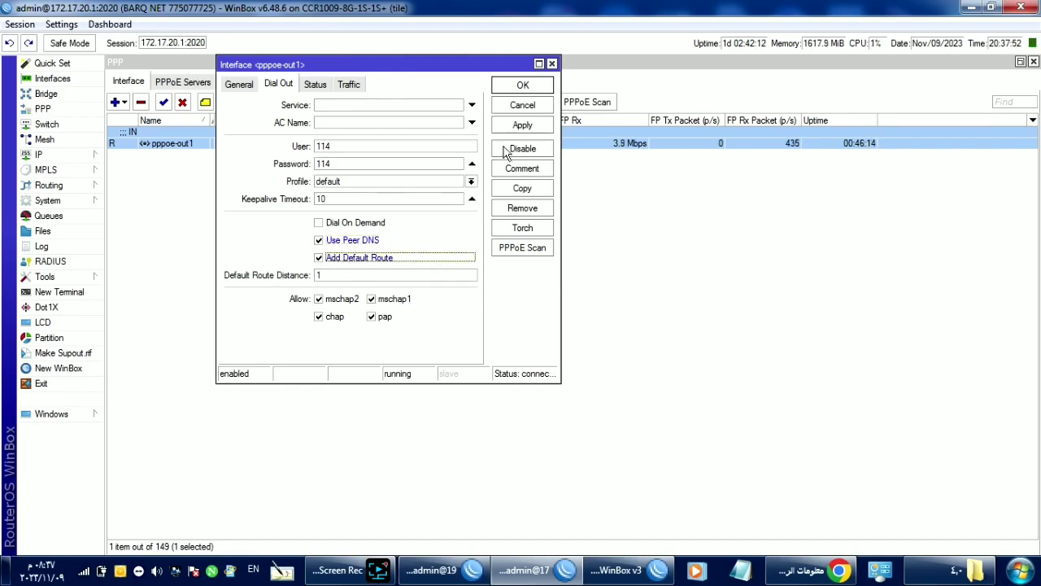
left_click(519, 107)
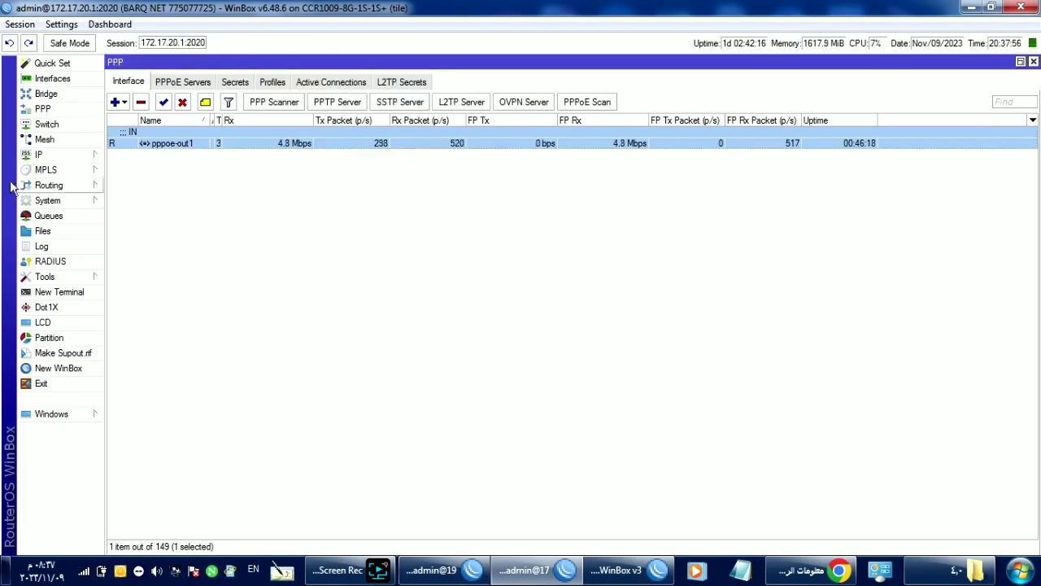
Step: On the CCR1009, try sfq on default-small, revert to pfifo, cancel, and view Simple Queues
left_click(49, 217)
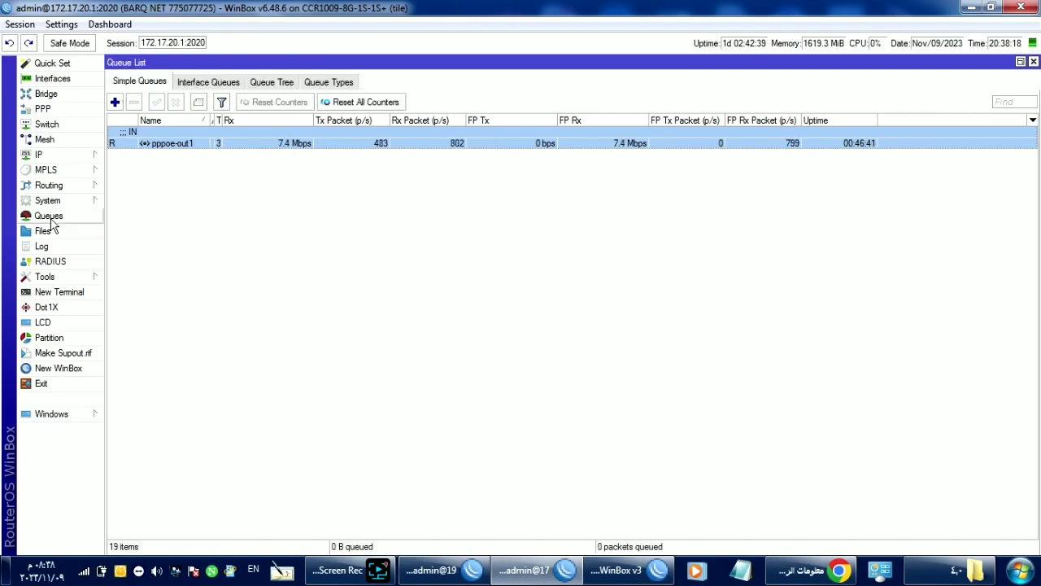
left_click(326, 82)
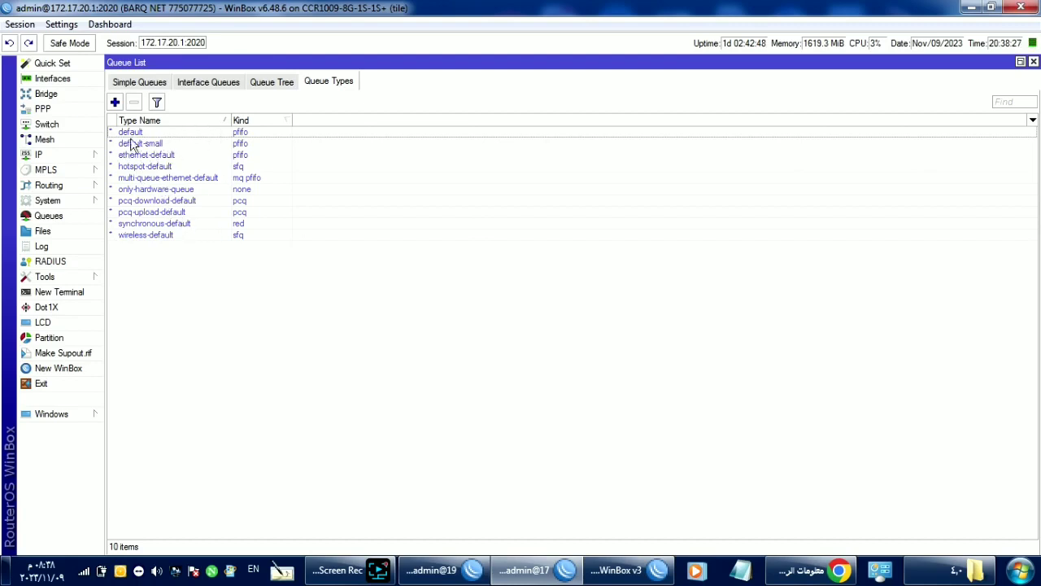
double_click(232, 144)
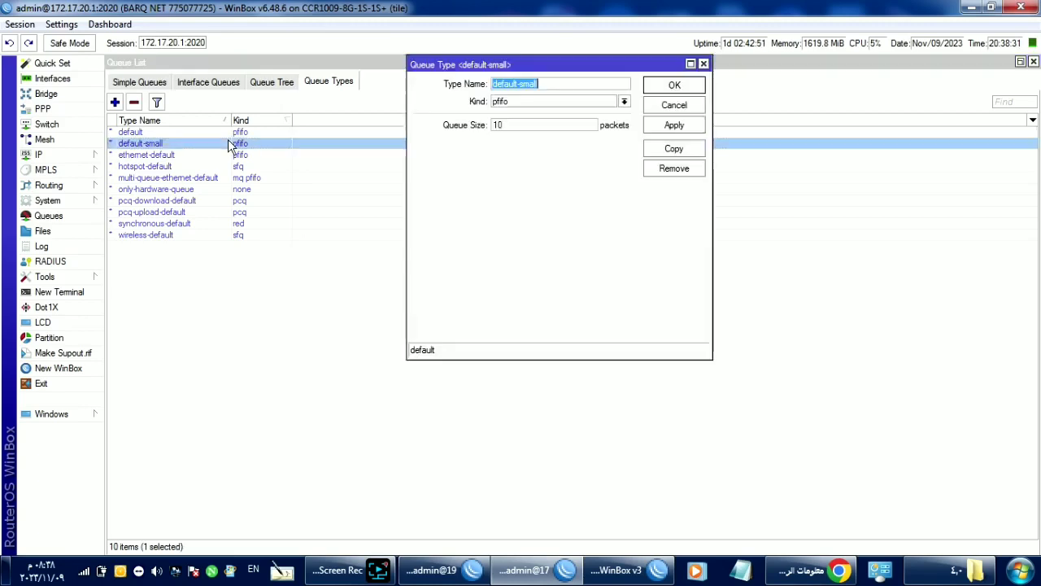
left_click(518, 101)
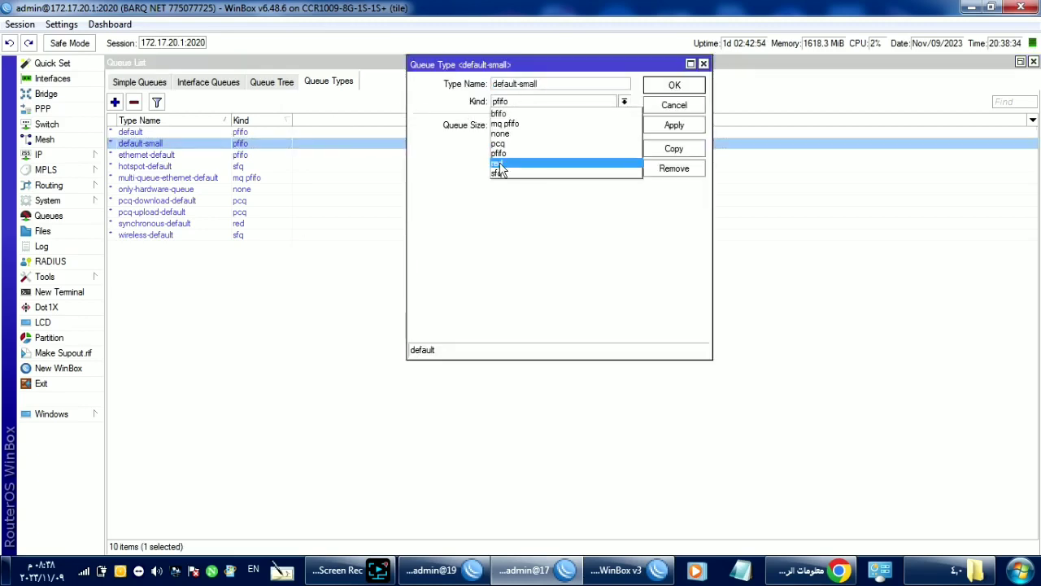
left_click(498, 173)
left_click(514, 102)
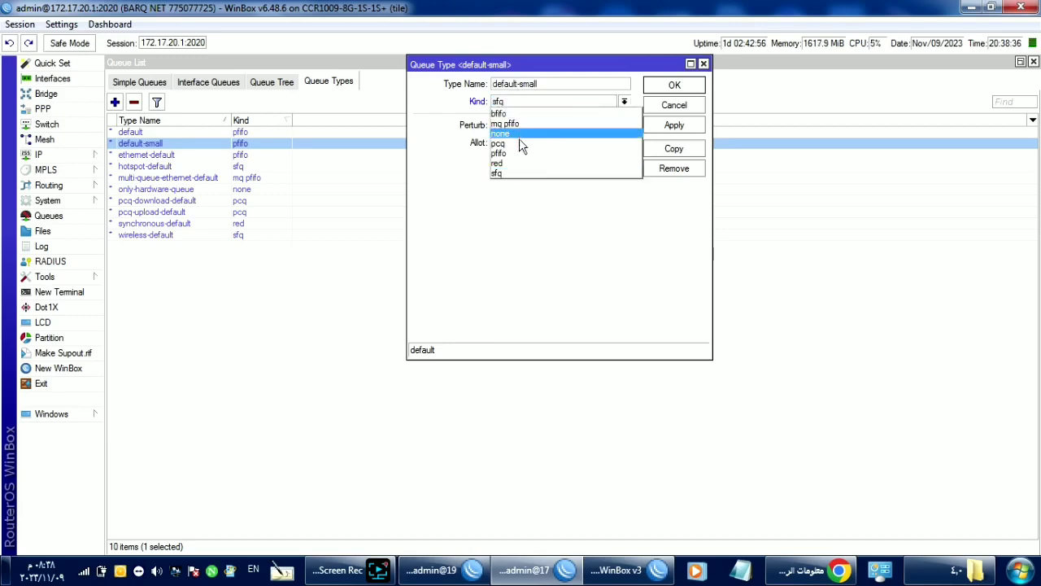
left_click(498, 154)
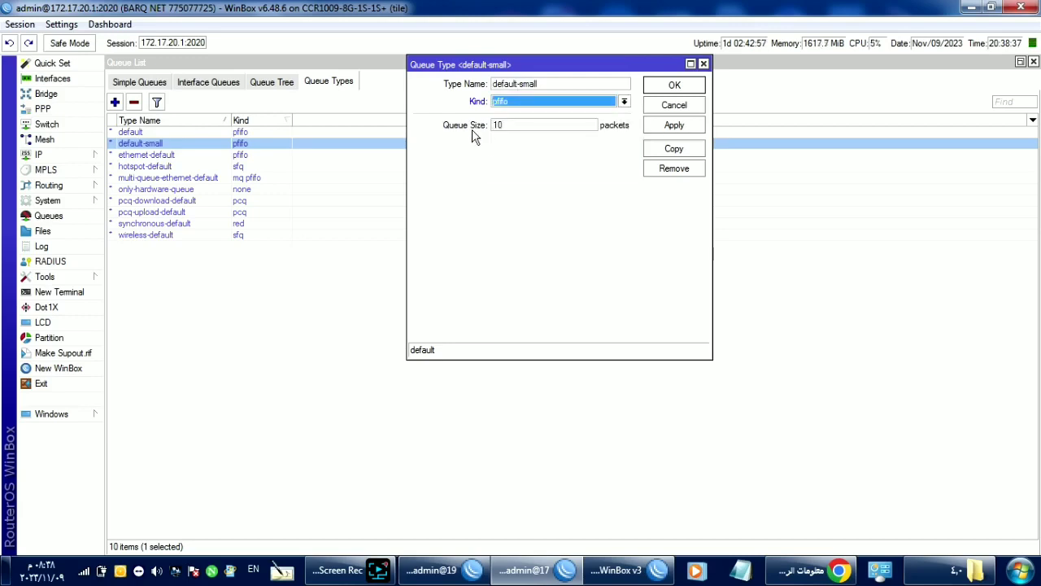
left_click(648, 106)
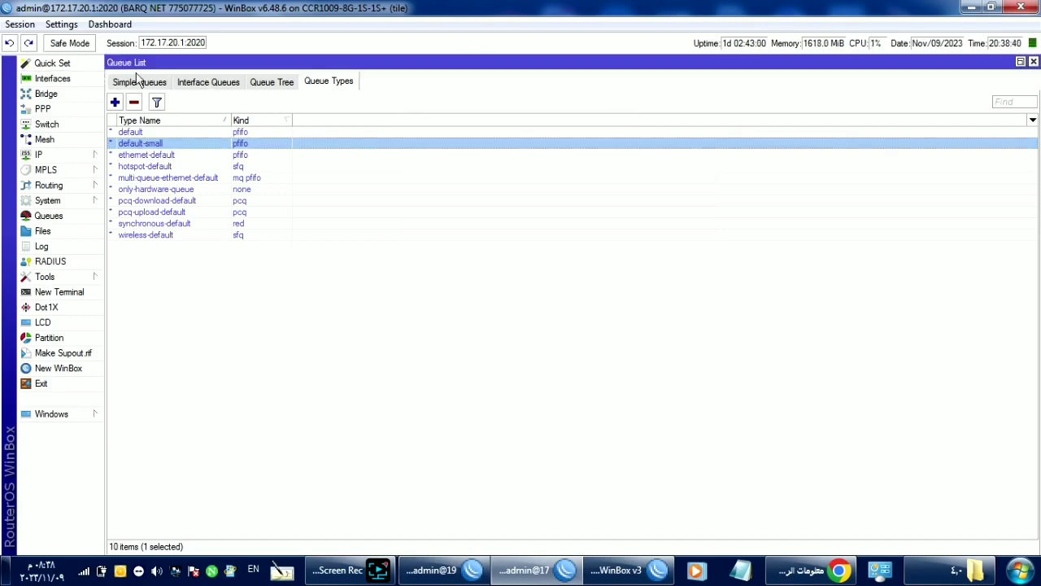
left_click(138, 82)
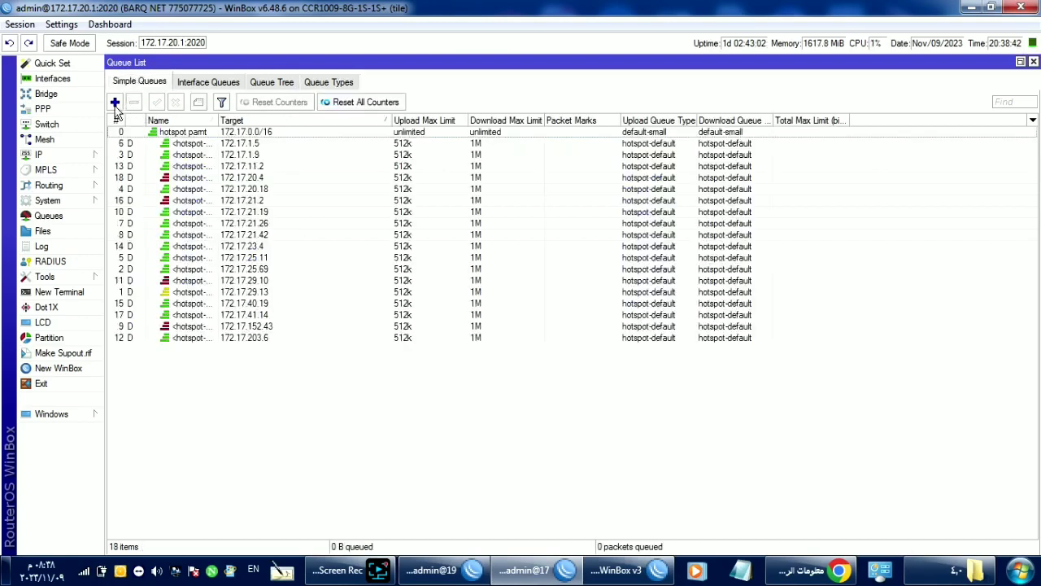
Step: Add a new simple queue and change its target from 0.0.0.0/0 to 10.0.0.0/8
left_click(114, 103)
left_click(393, 132)
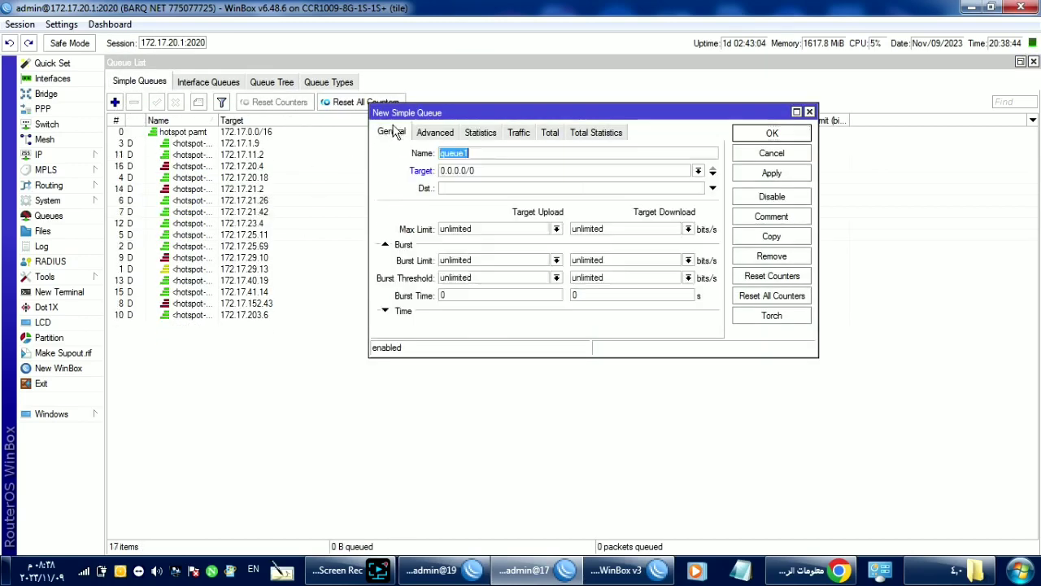
double_click(511, 168)
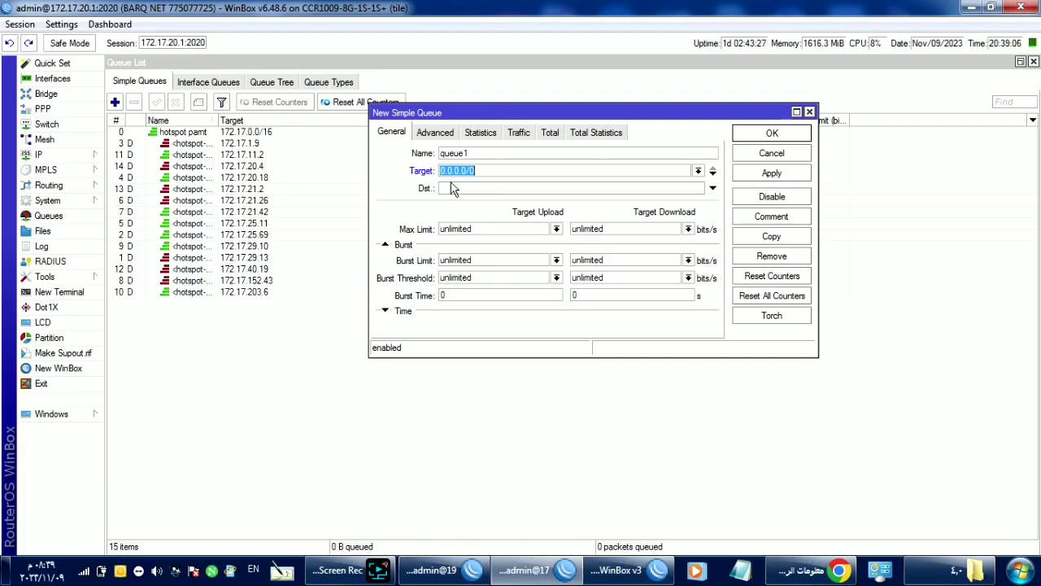
type("10")
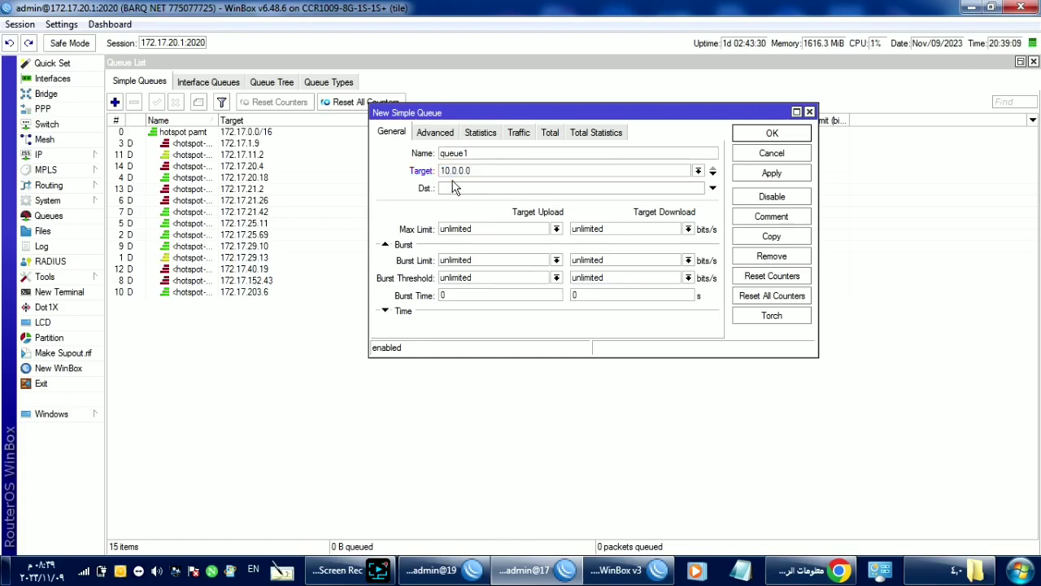
type(".0.0.0/8")
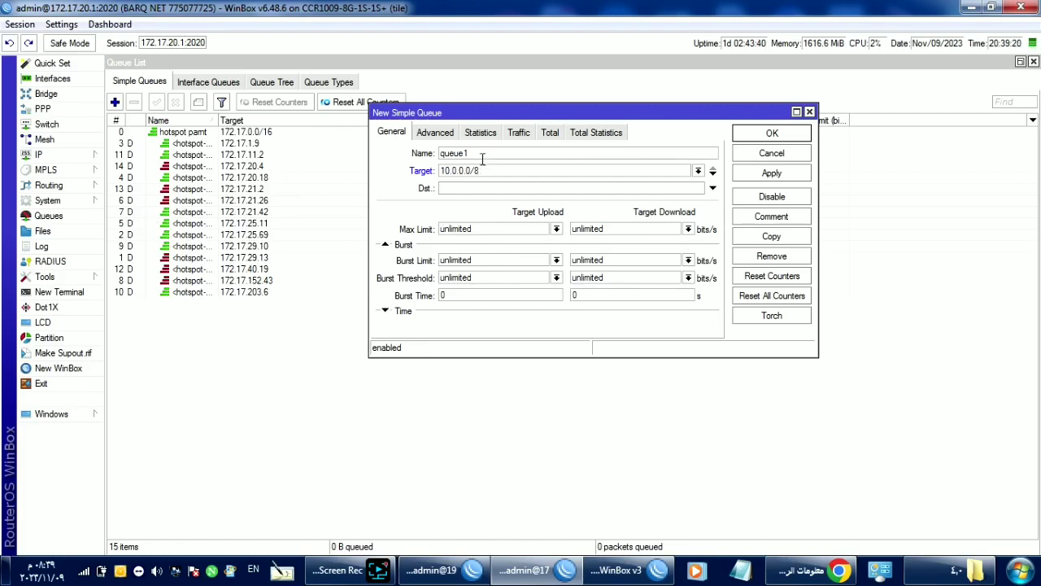
Step: Open the hotspot pamt queue's General settings: target 172.17.0.0/16, limits unlimited
left_click(180, 134)
double_click(180, 134)
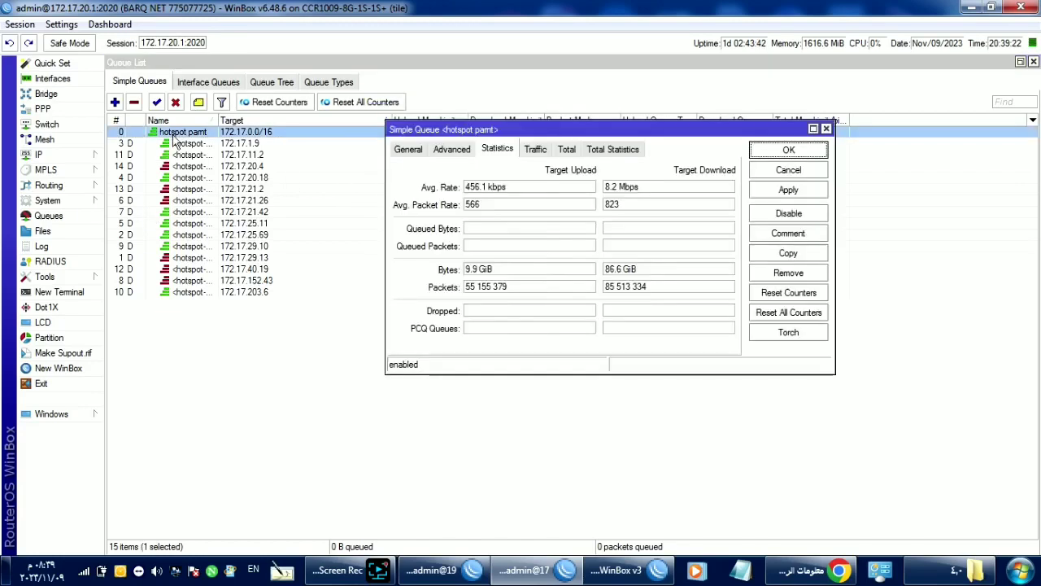
left_click(407, 151)
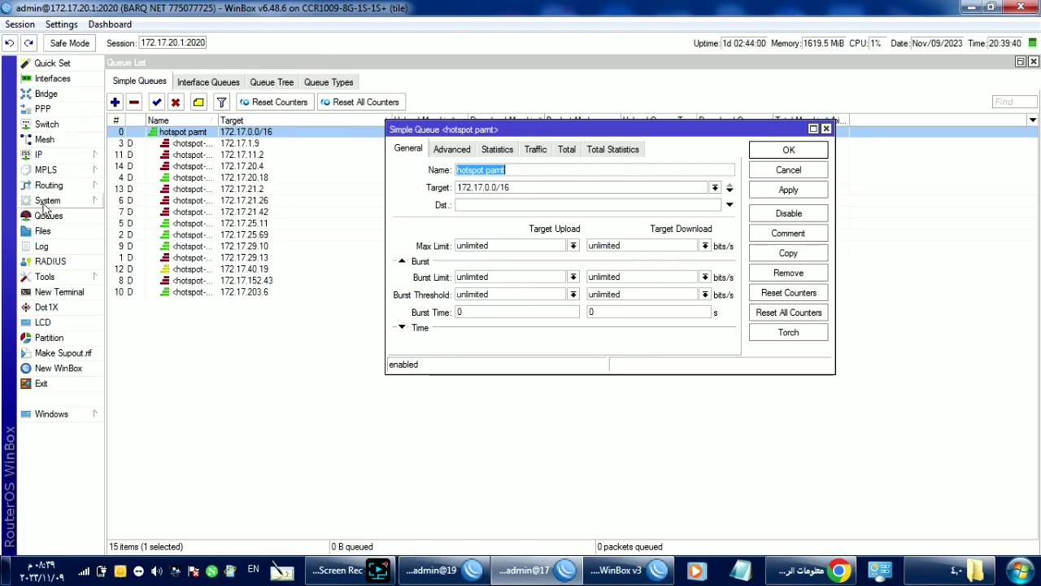
Step: Open the userman hotspot user profile under IP > Hotspot
left_click(37, 154)
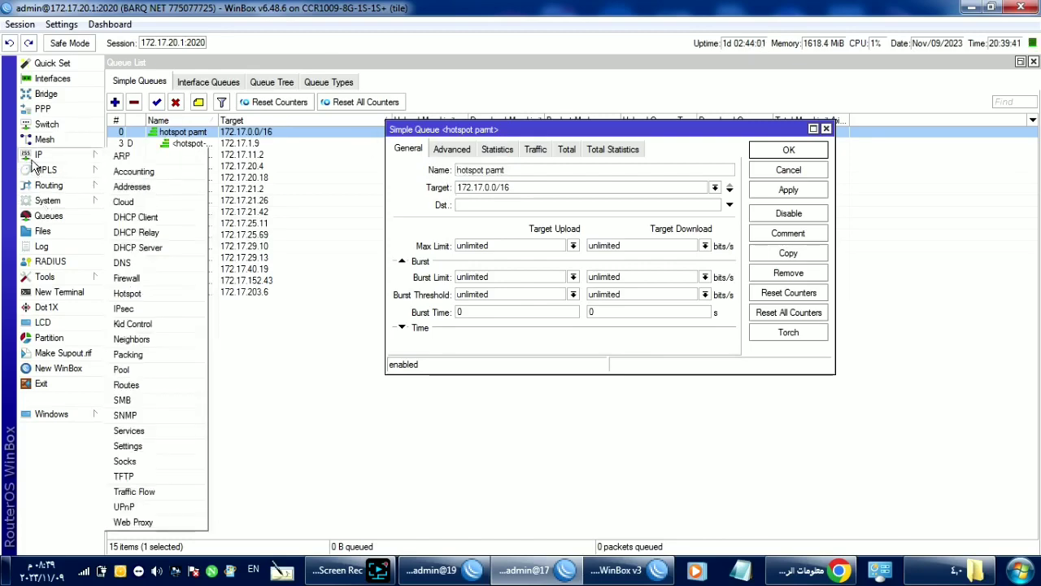
left_click(126, 279)
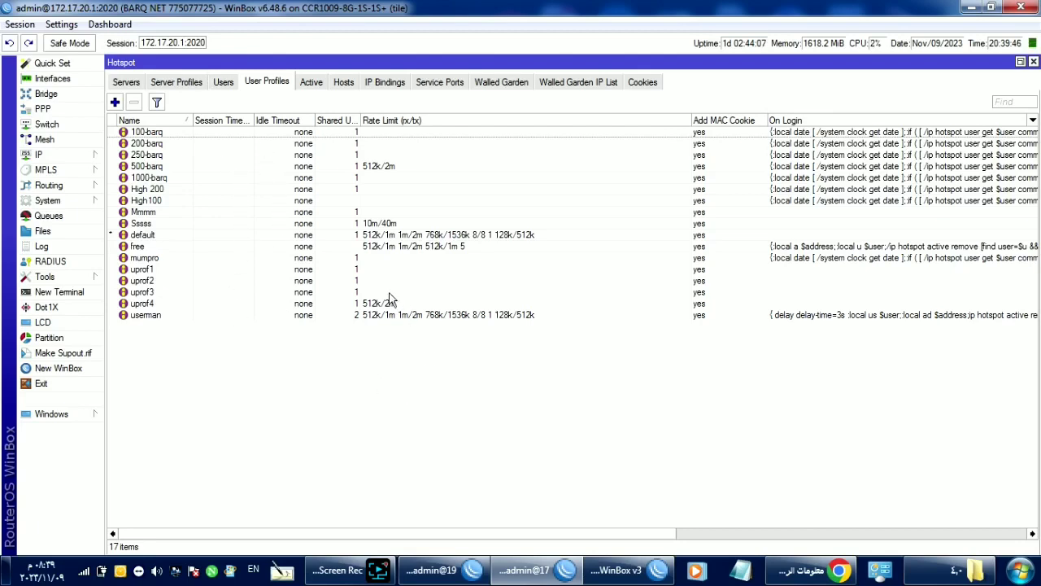
left_click(346, 316)
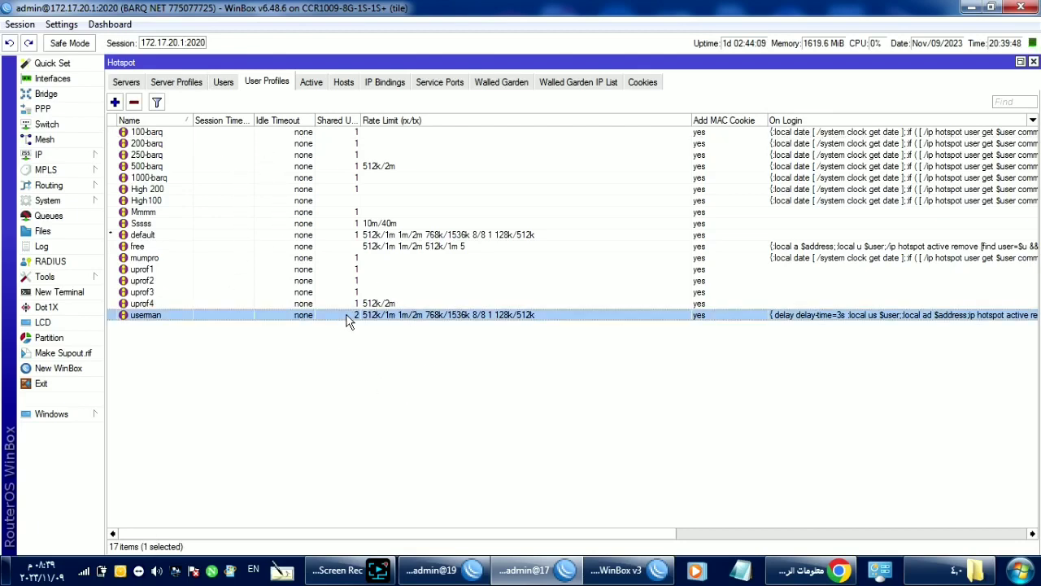
double_click(347, 317)
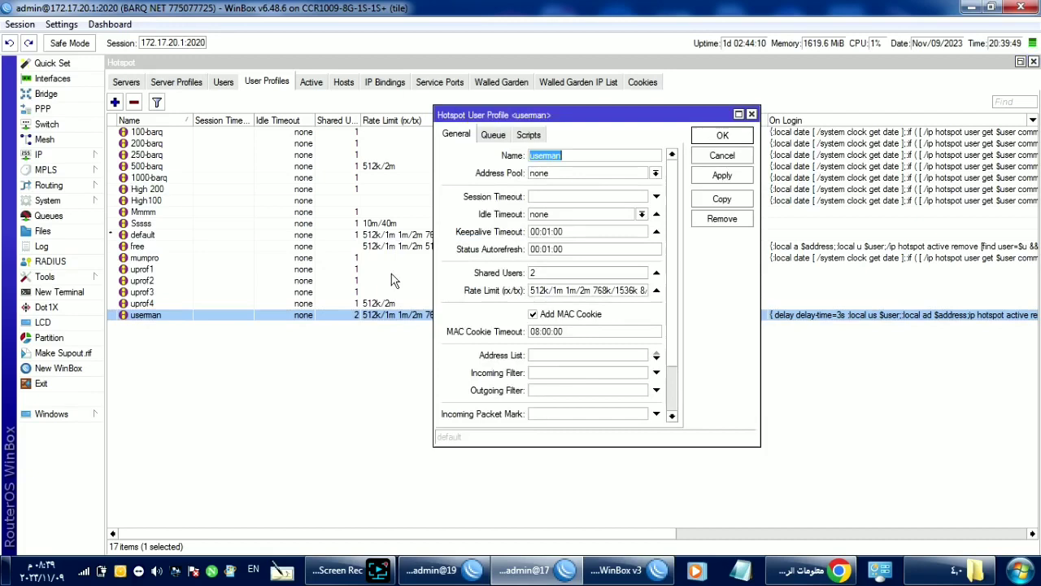
Step: Confirm userman's queue settings: insert before bottom, parent queue hotspot pamt
left_click(484, 137)
left_click(447, 137)
left_click(492, 137)
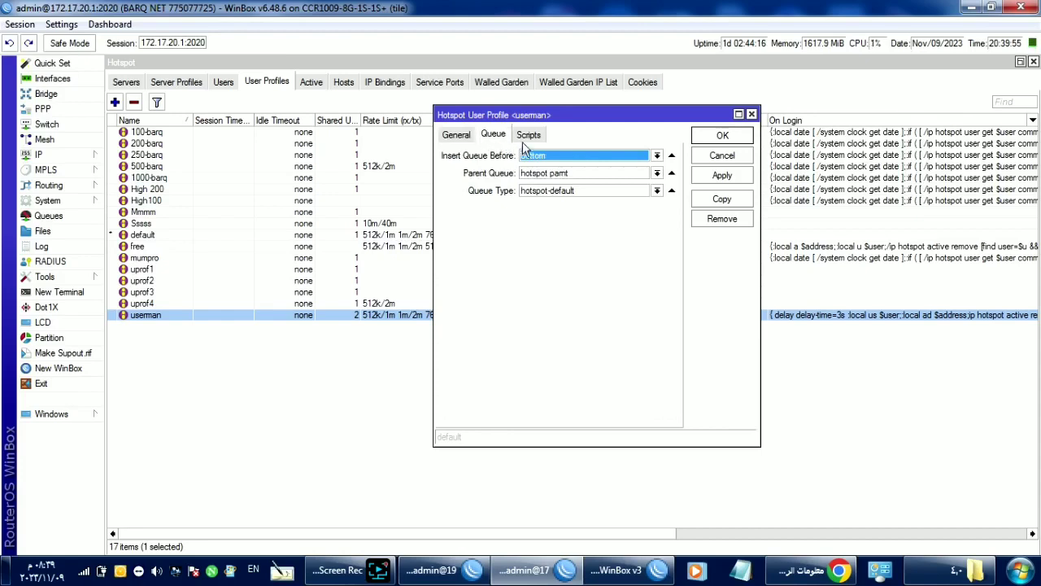
left_click(537, 157)
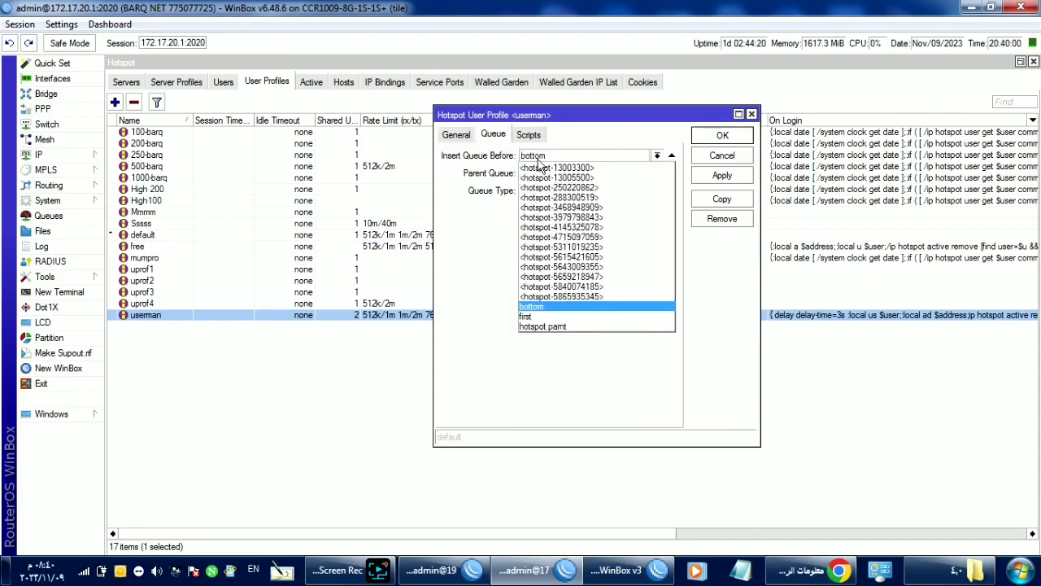
left_click(538, 159)
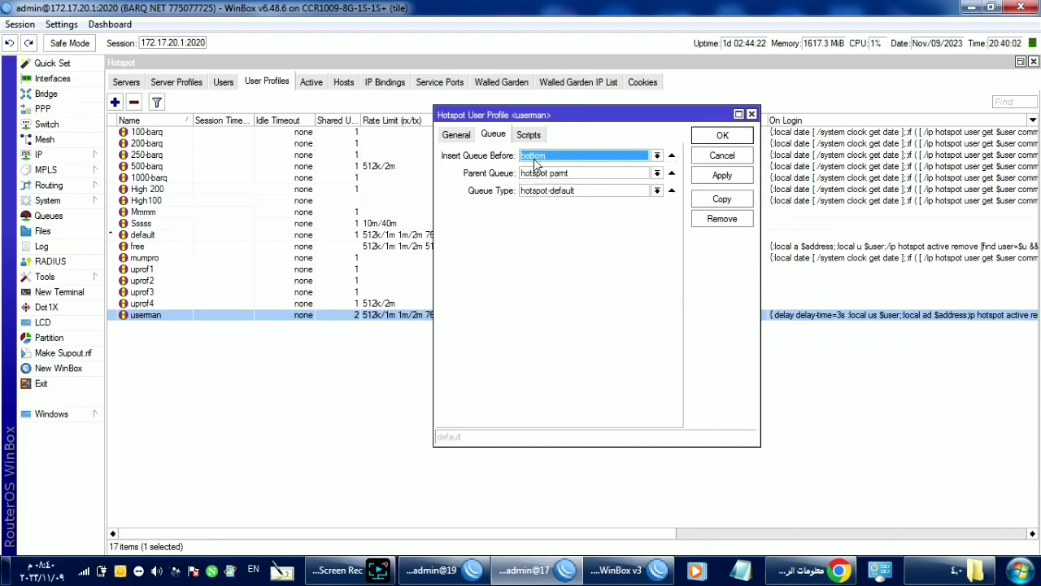
left_click(553, 178)
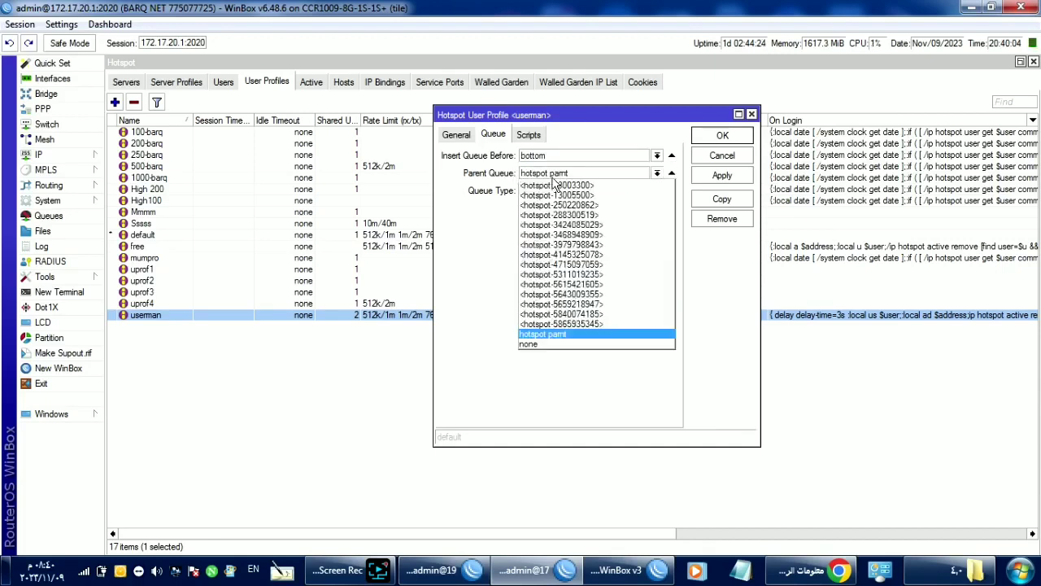
left_click(553, 178)
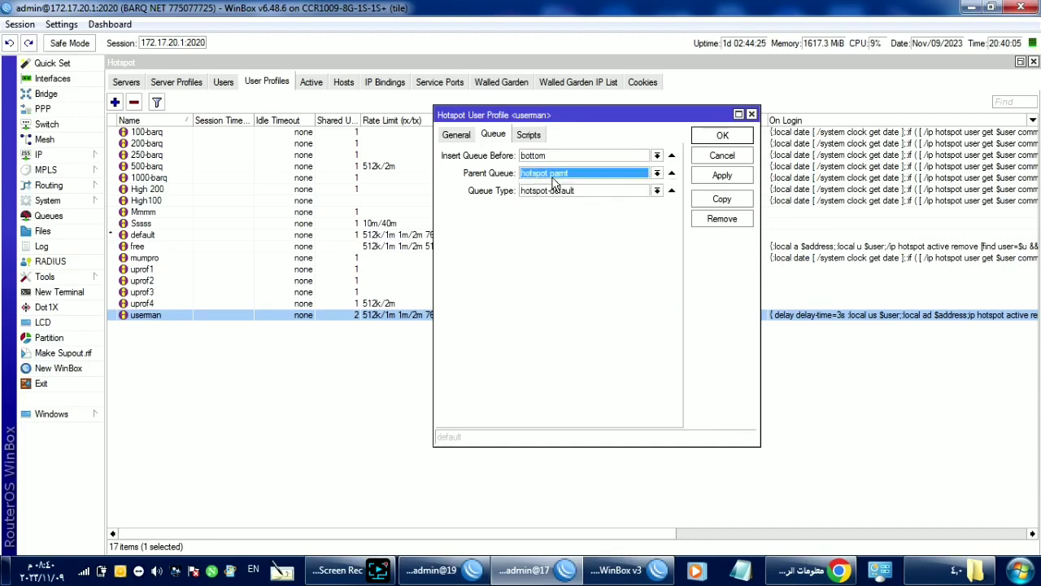
left_click(48, 215)
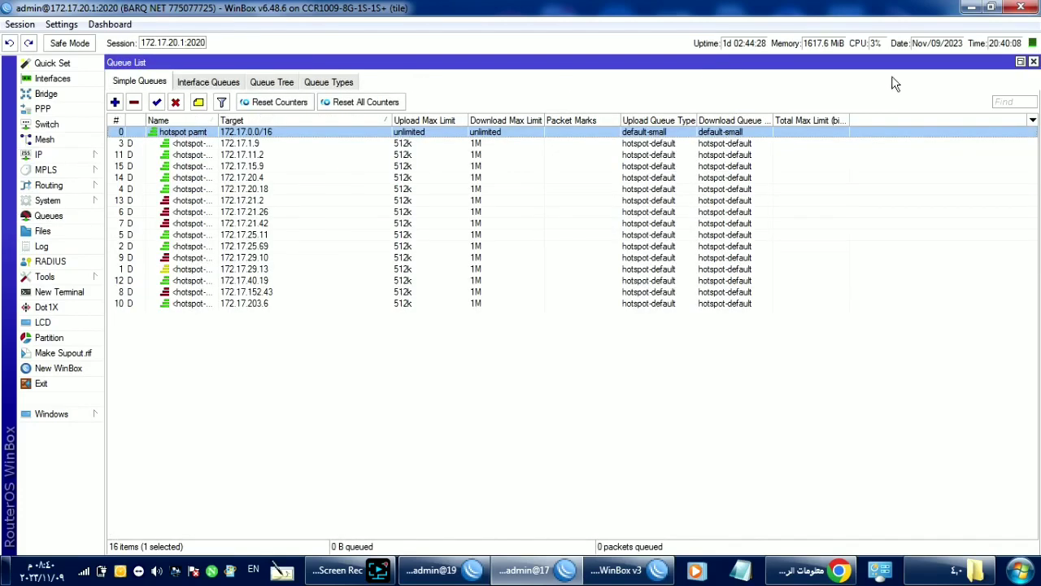
Step: Open the hotspot-default queue type and try changing its kind to none
left_click(1033, 62)
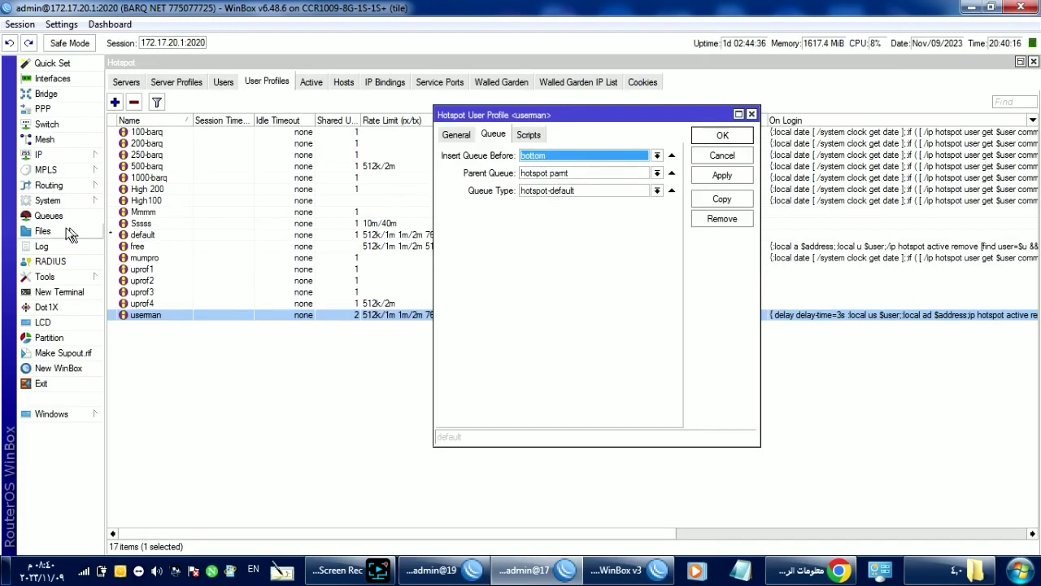
left_click(24, 216)
left_click(349, 86)
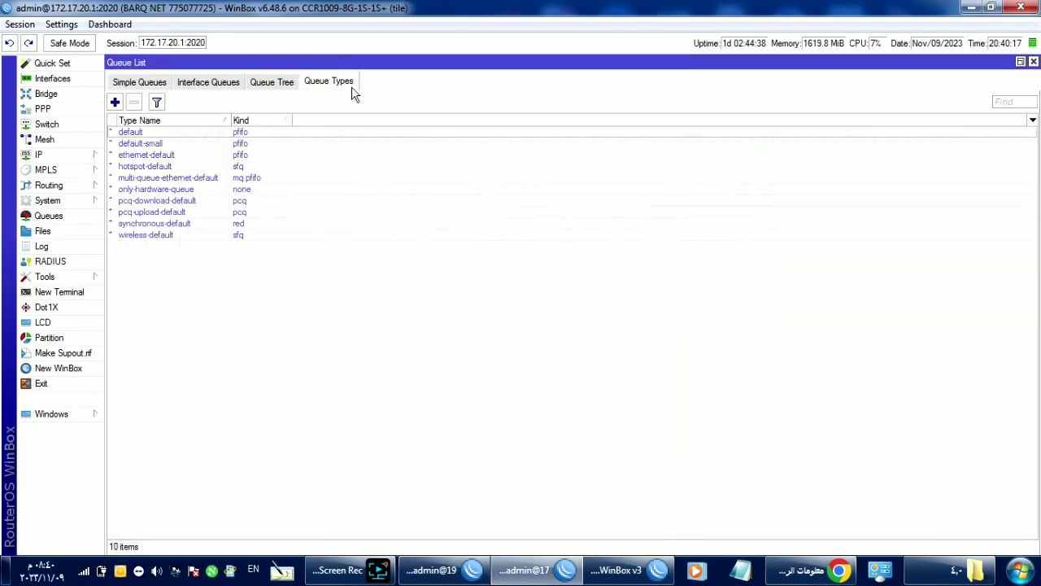
double_click(221, 167)
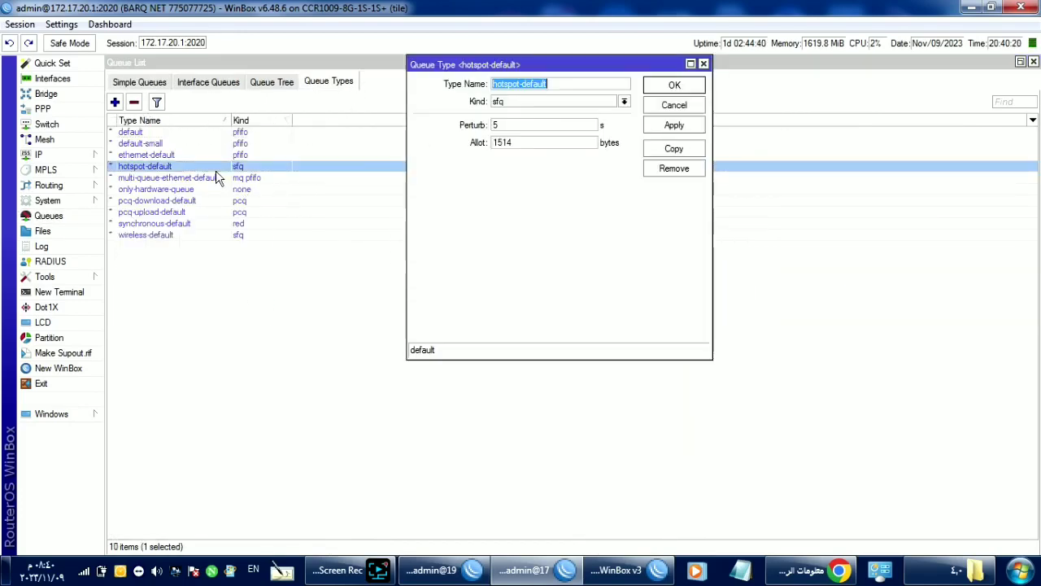
left_click(537, 104)
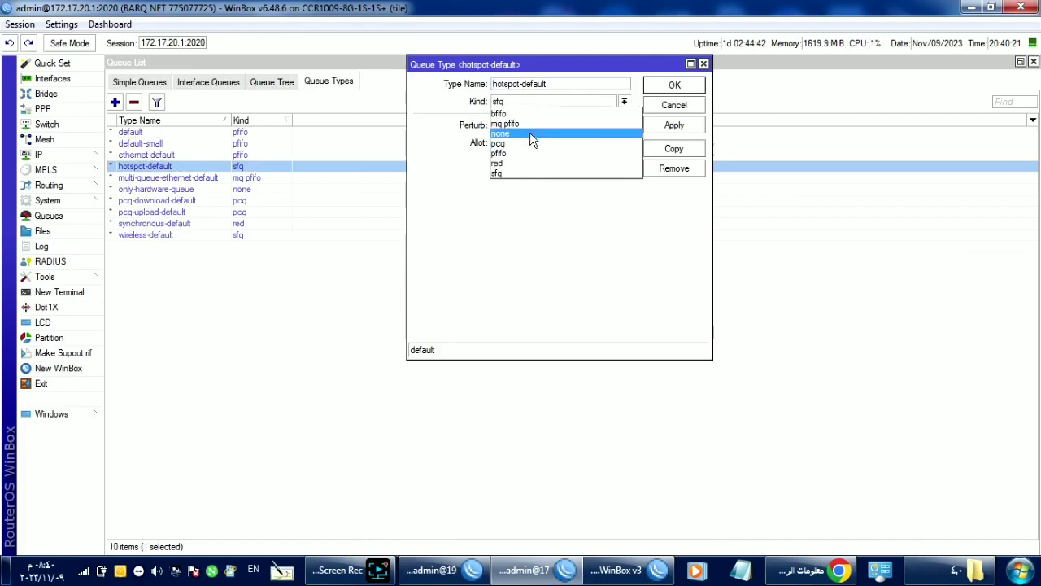
left_click(530, 135)
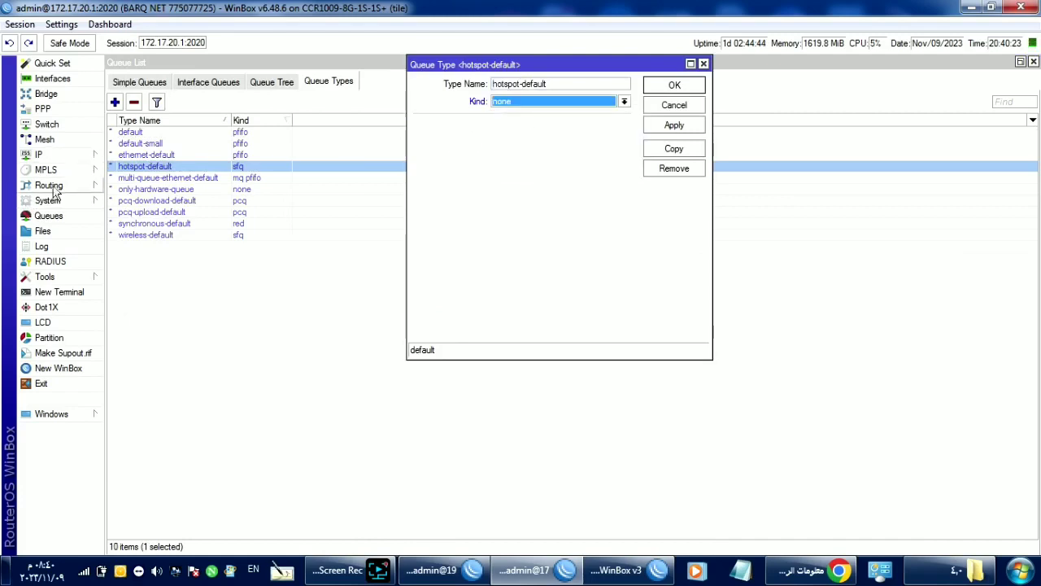
Step: Cancel the change and reopen hotspot-default to confirm its kind is still sfq
left_click(159, 81)
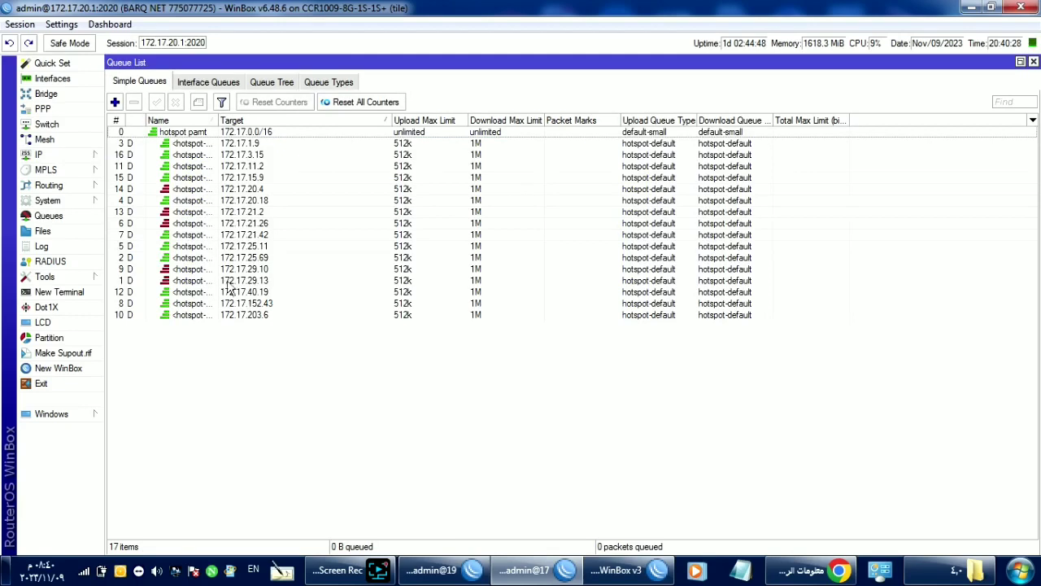
left_click(329, 84)
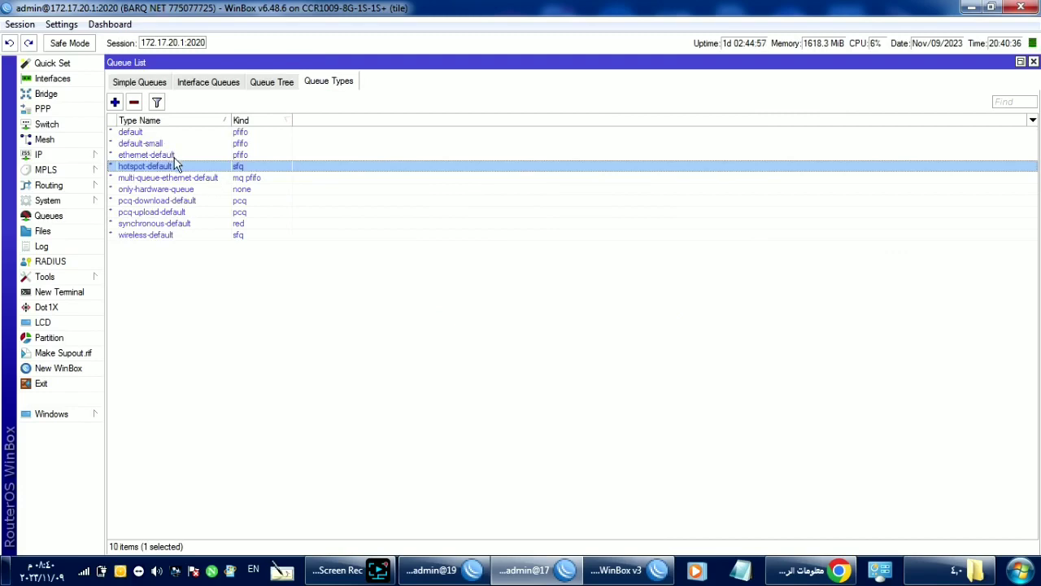
left_click(137, 83)
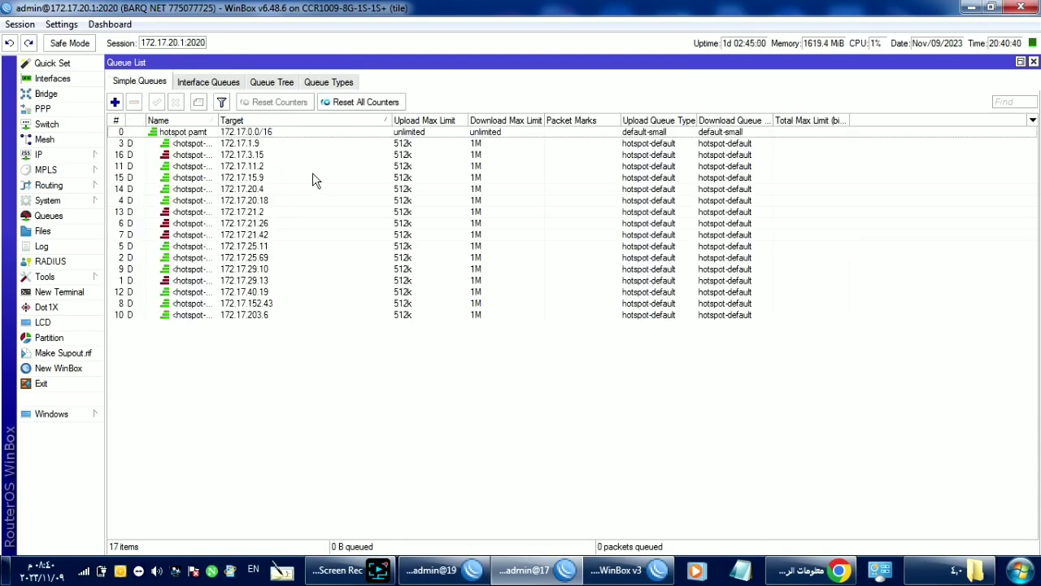
left_click(326, 82)
double_click(207, 166)
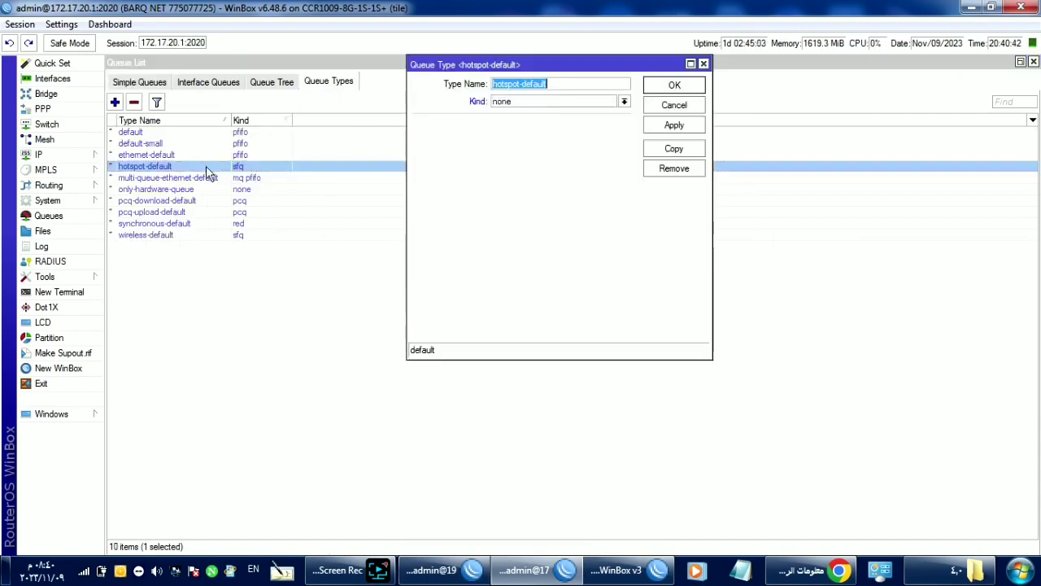
left_click(674, 105)
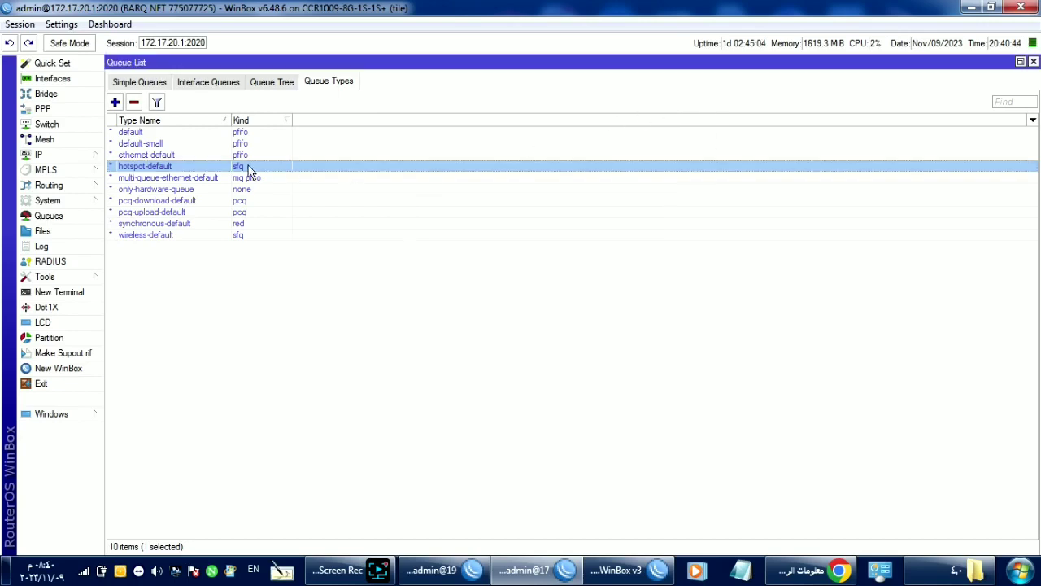
double_click(201, 170)
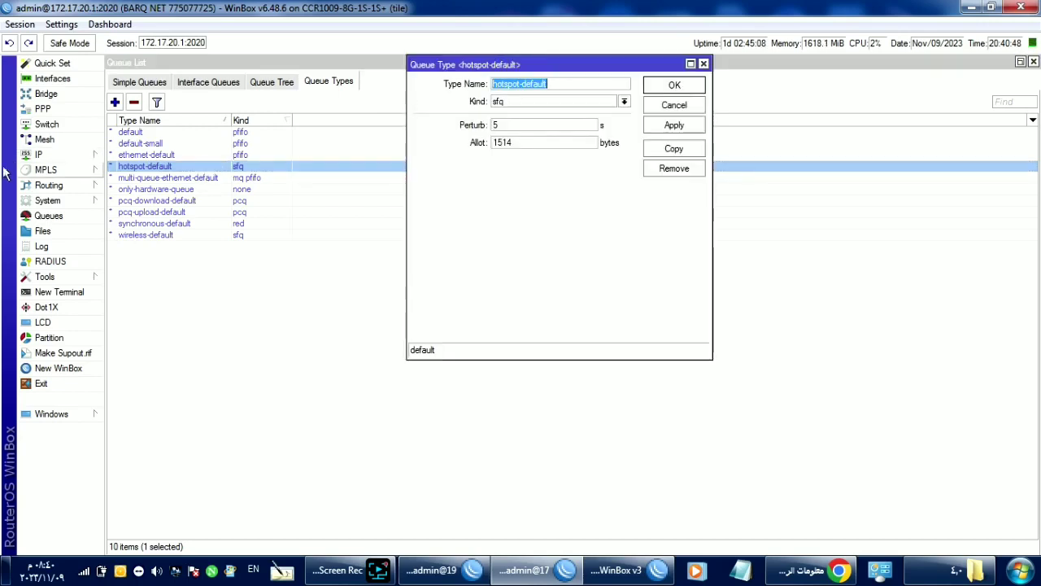
left_click(38, 155)
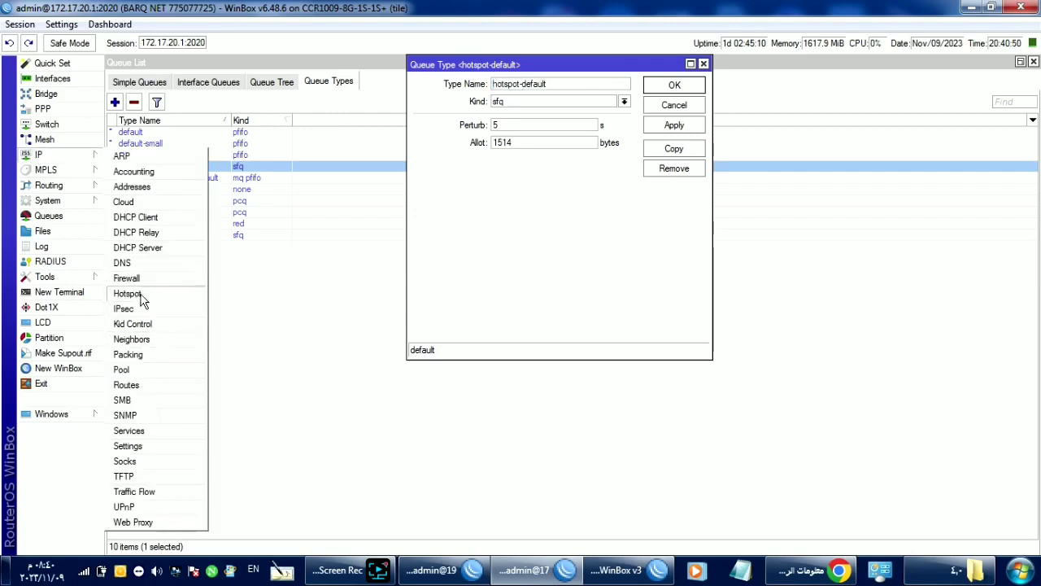
Step: Review userman's general settings: shared users 2 and its 512k/1m rate limit
left_click(138, 294)
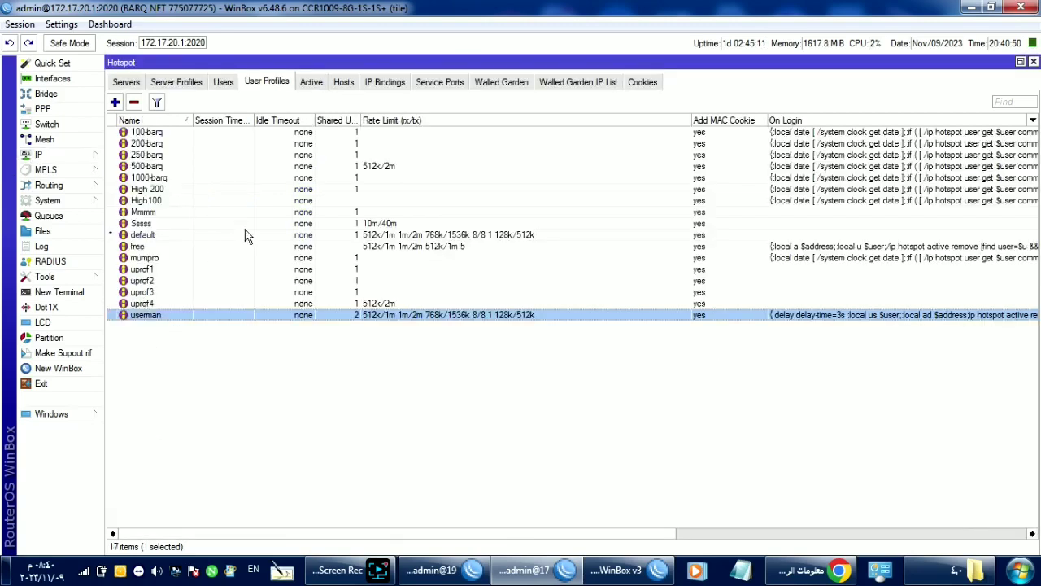
double_click(140, 317)
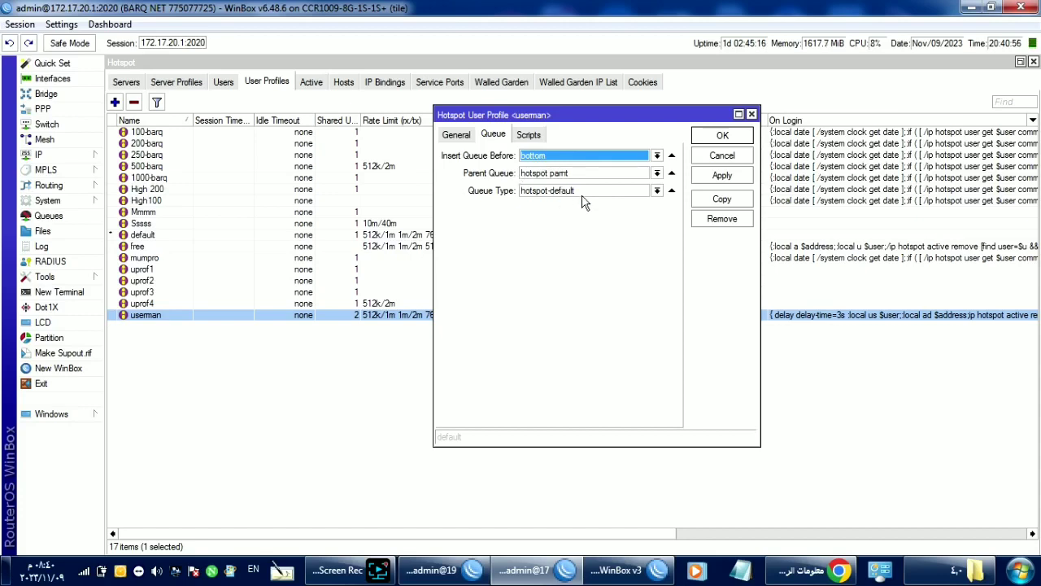
left_click(454, 135)
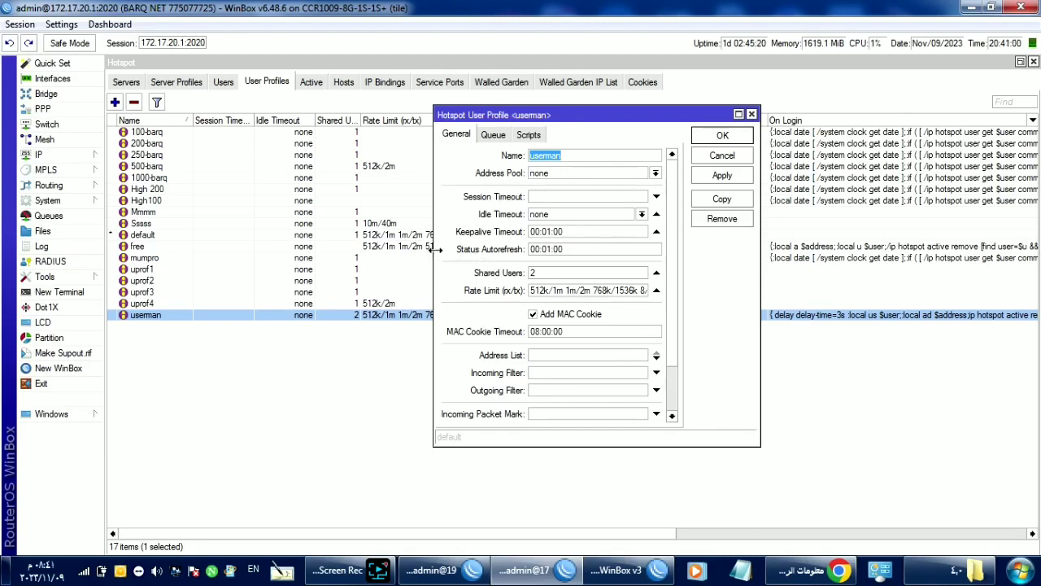
left_click_drag(431, 255, 186, 251)
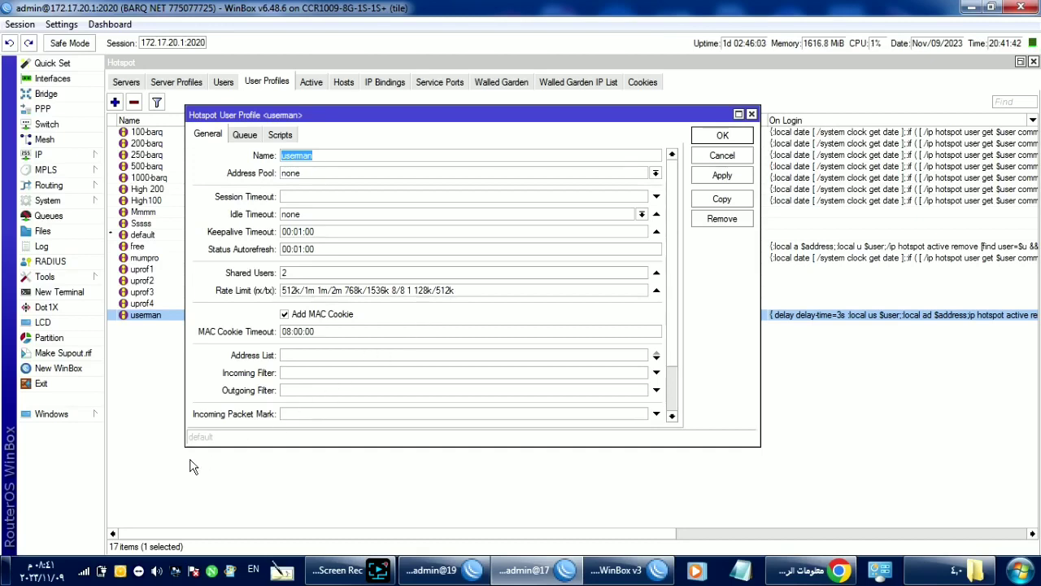
Step: Briefly use another taskbar window, then return to WinBox's Queues list
mouse_move(336, 579)
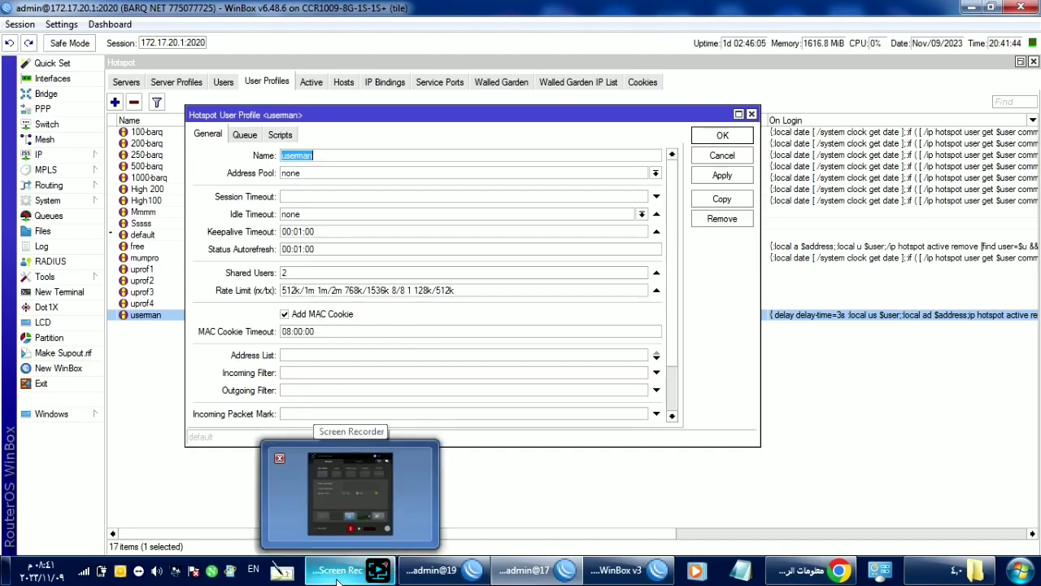
left_click(357, 495)
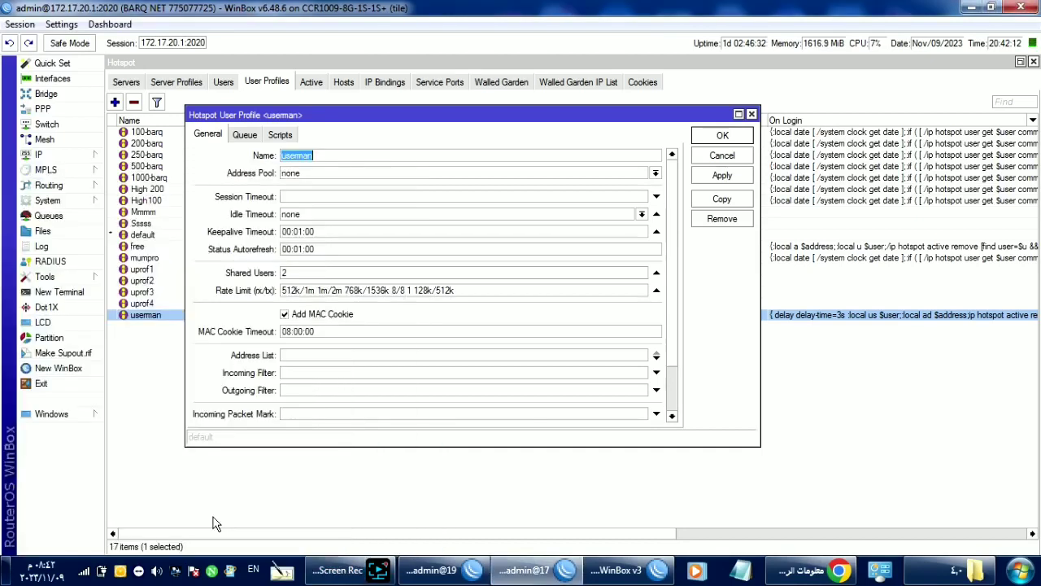
left_click(340, 579)
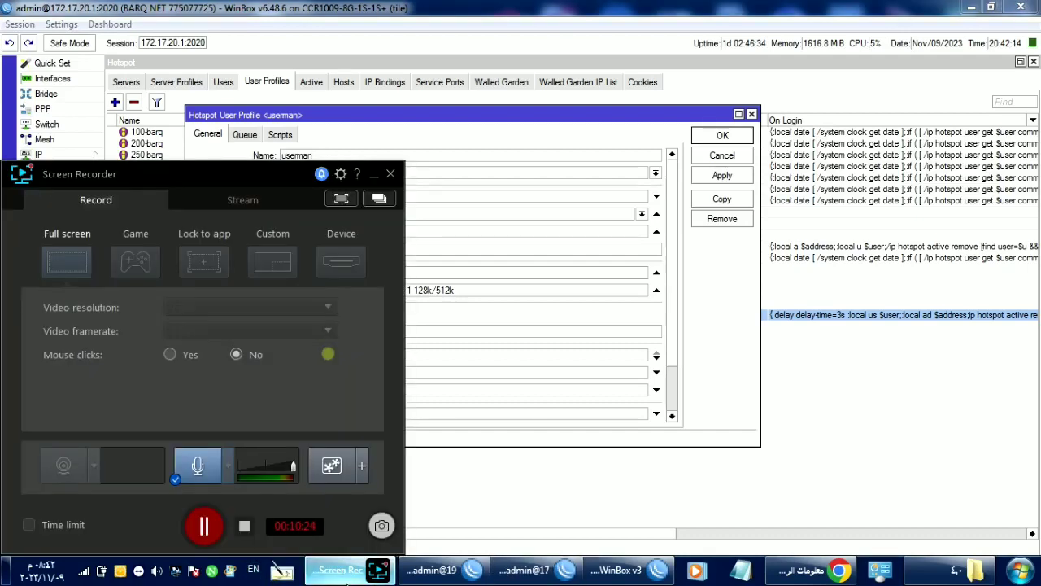
left_click(735, 288)
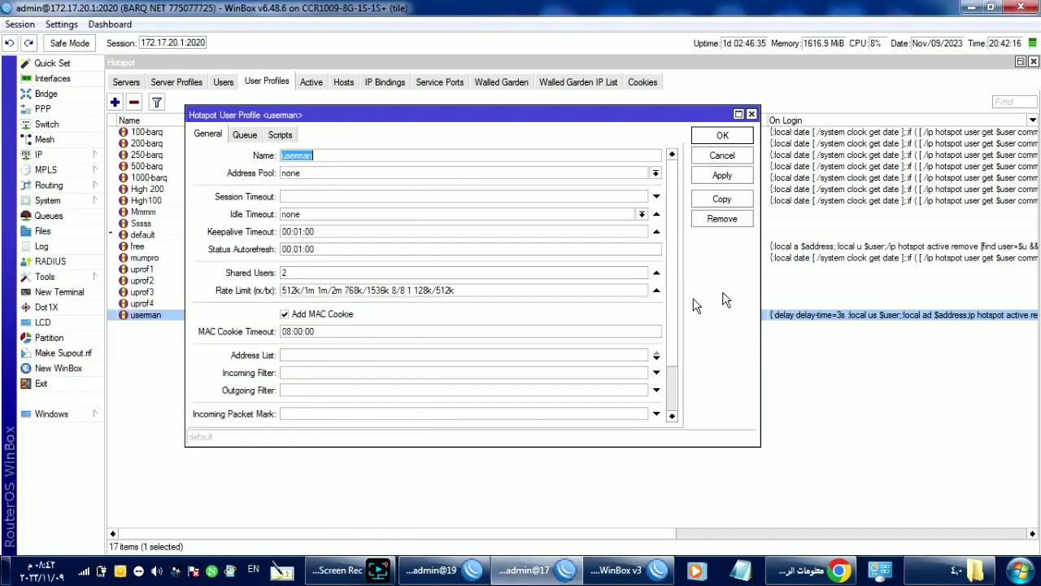
left_click(34, 218)
Step: Inspect the 172.17.1.9 hotspot queue's limits, burst, parent and traffic statistics
left_click(136, 82)
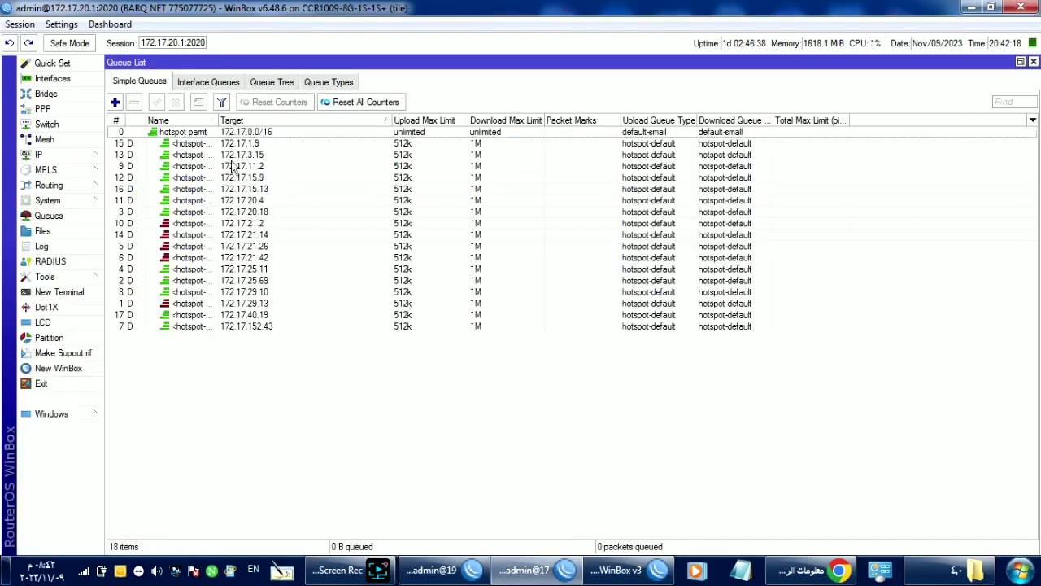
double_click(237, 146)
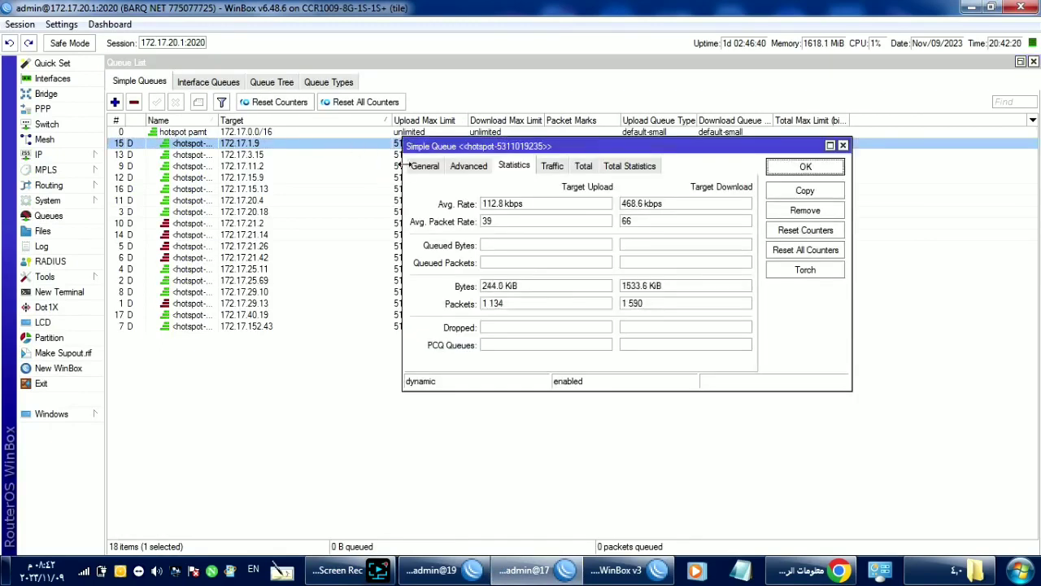
left_click(423, 166)
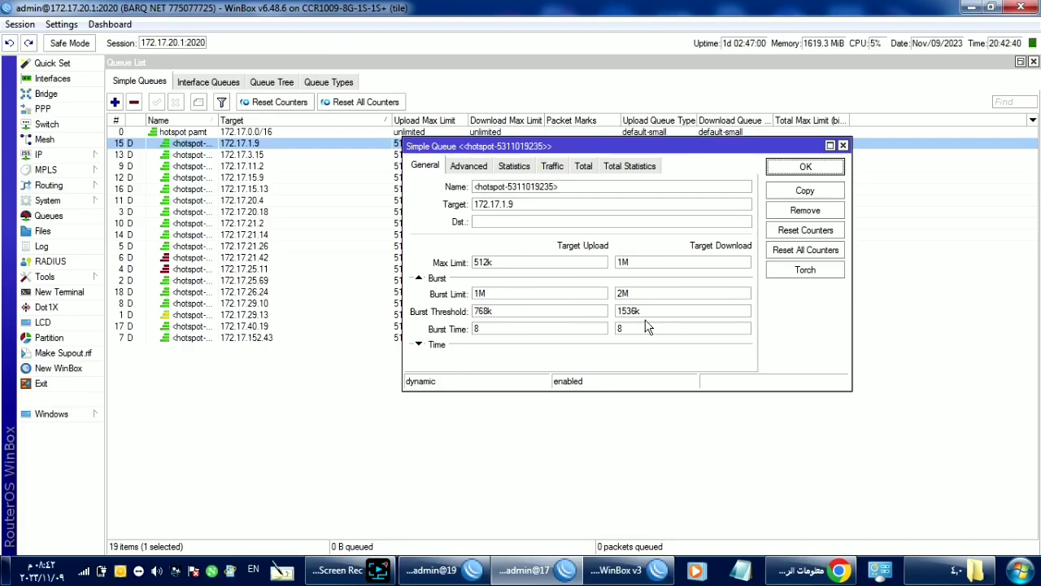
left_click(469, 166)
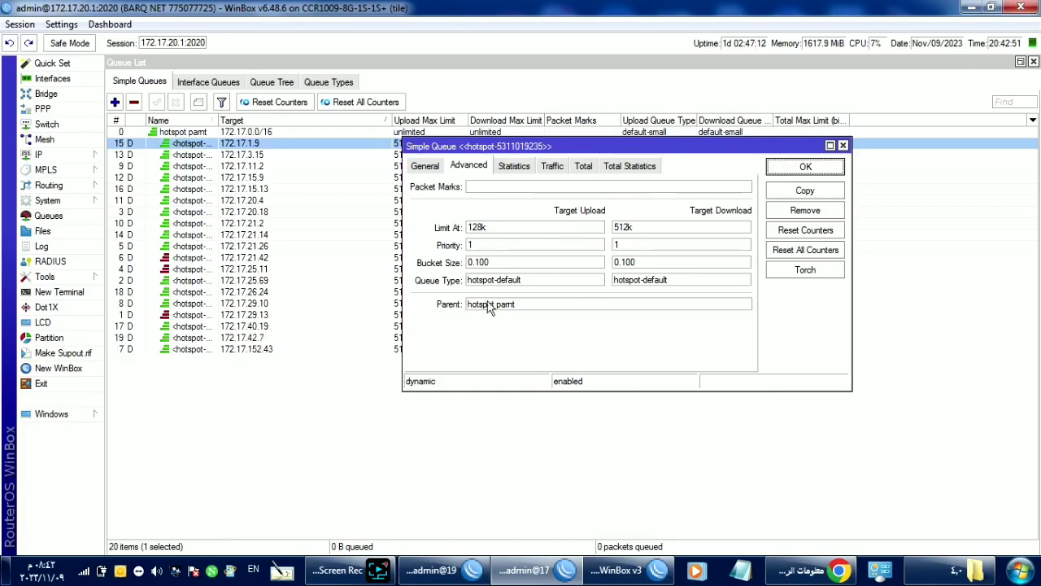
left_click(525, 168)
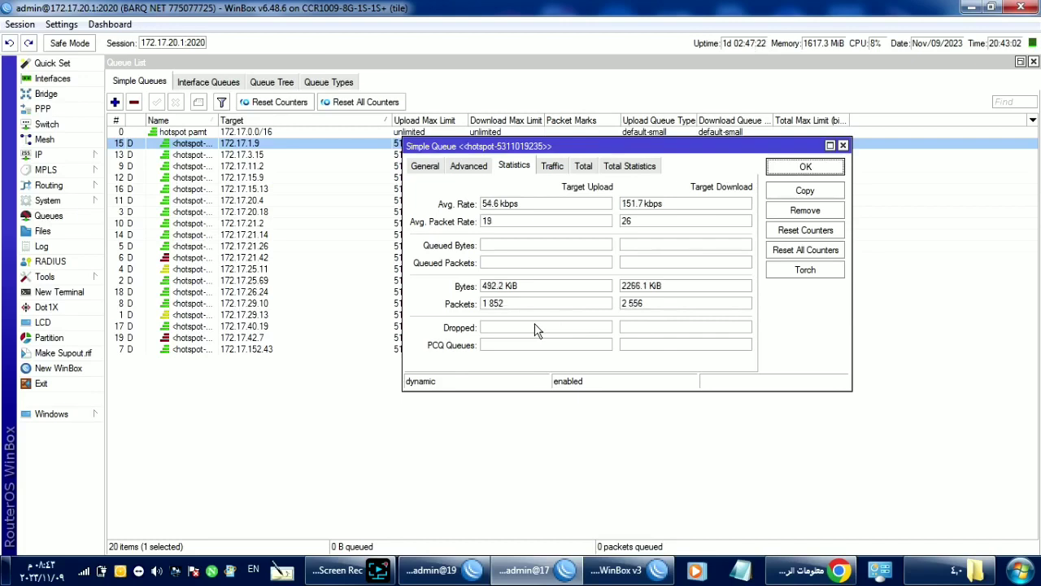
left_click(240, 342)
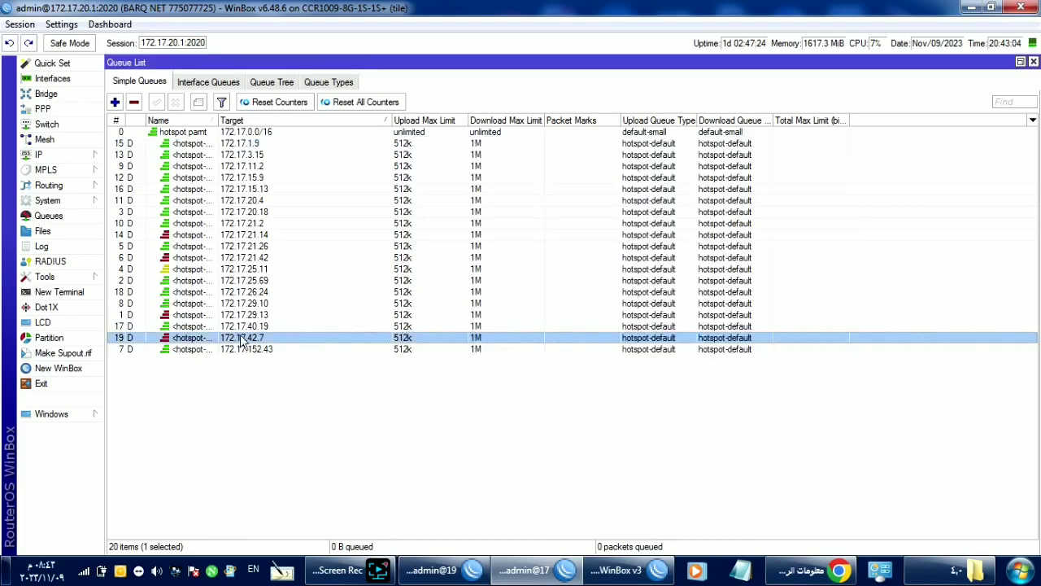
Step: View the 172.17.42.7 queue's statistics, then open the IP > Firewall NAT rules
double_click(242, 341)
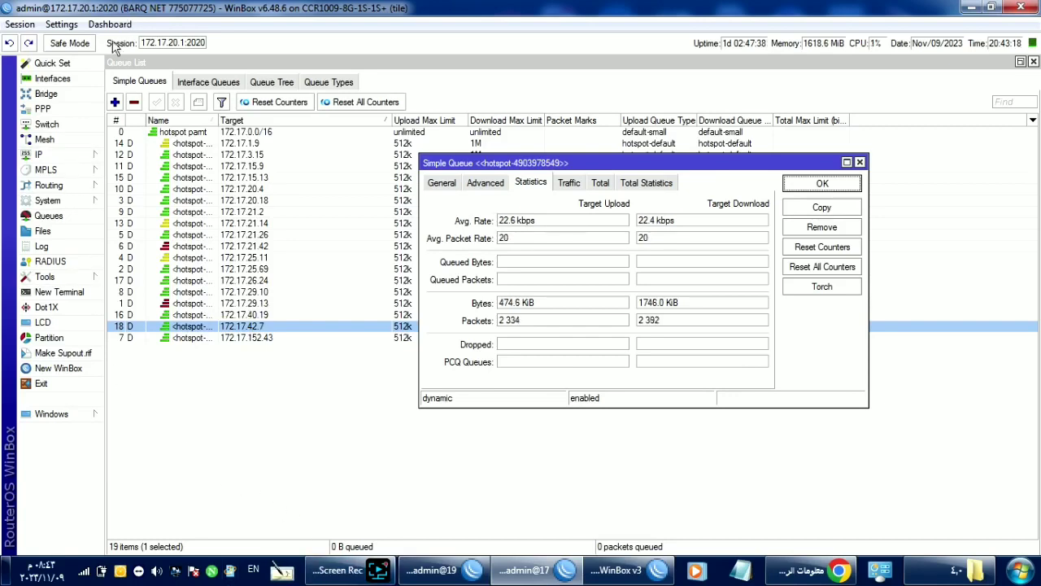
left_click(40, 154)
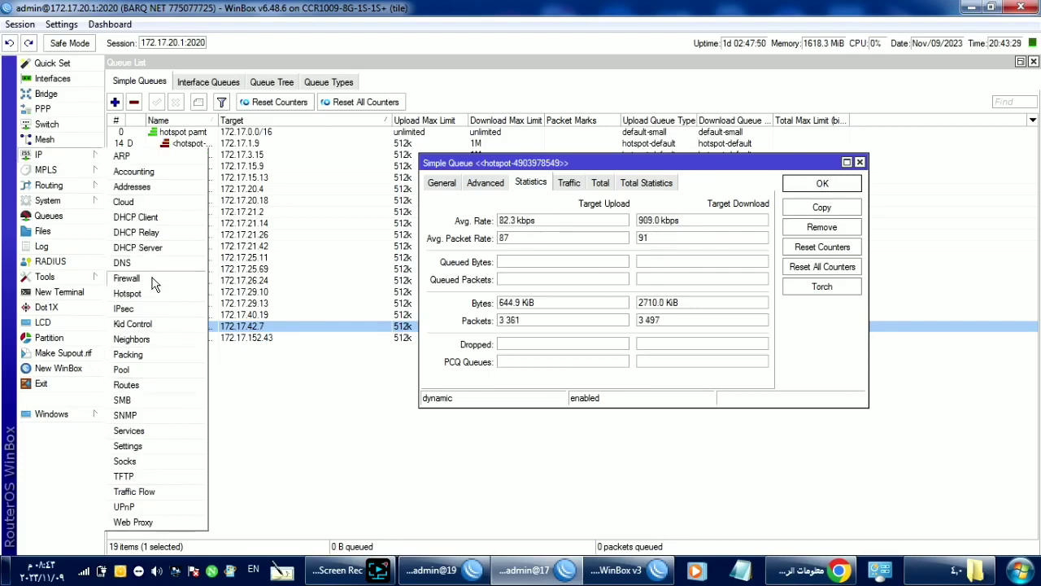
left_click(127, 279)
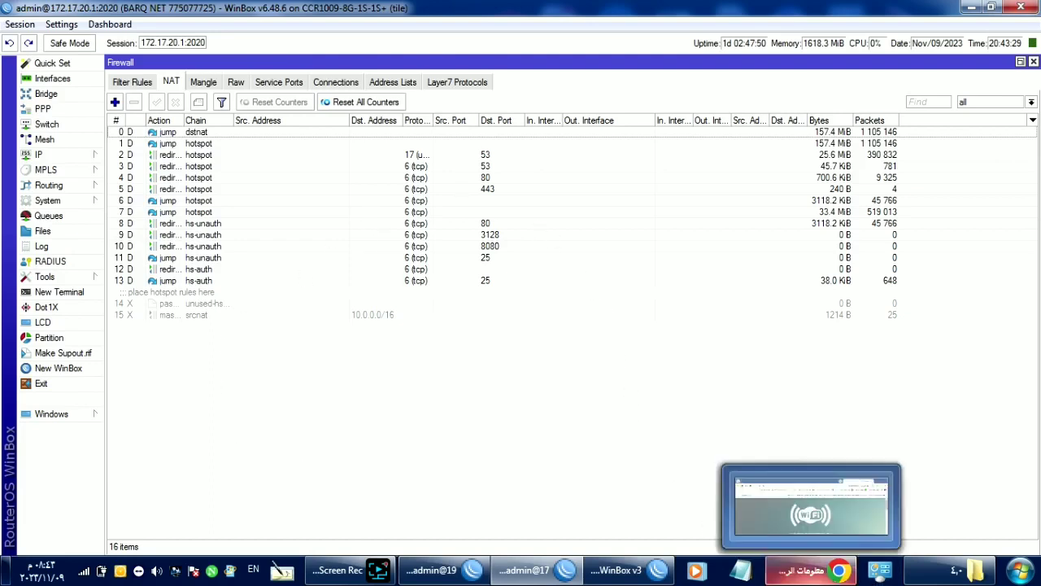
Step: Reload the b.com/status hotspot page in Chrome with the browser maximized
left_click(805, 569)
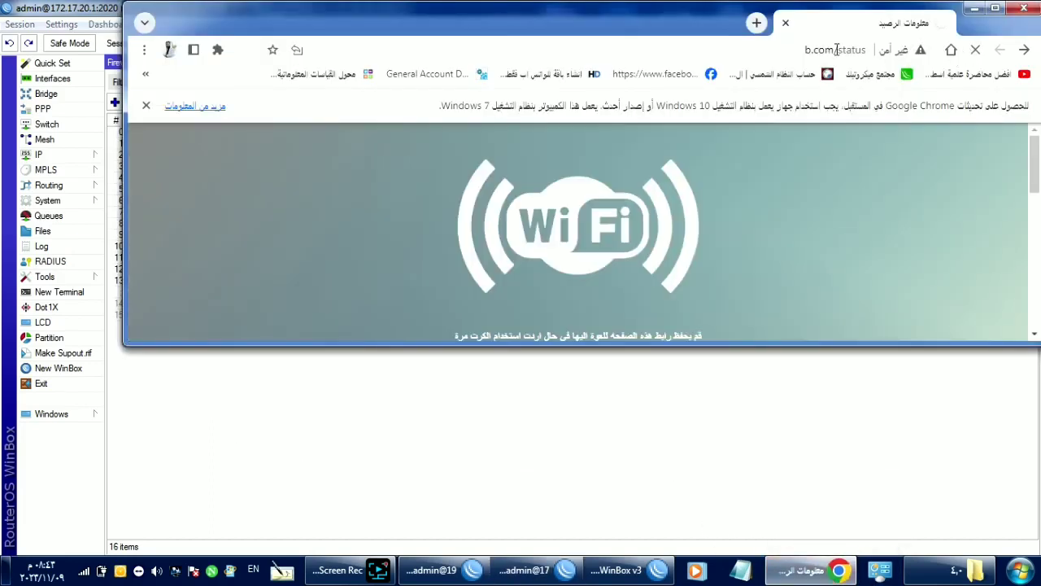
left_click(837, 51)
key("Return")
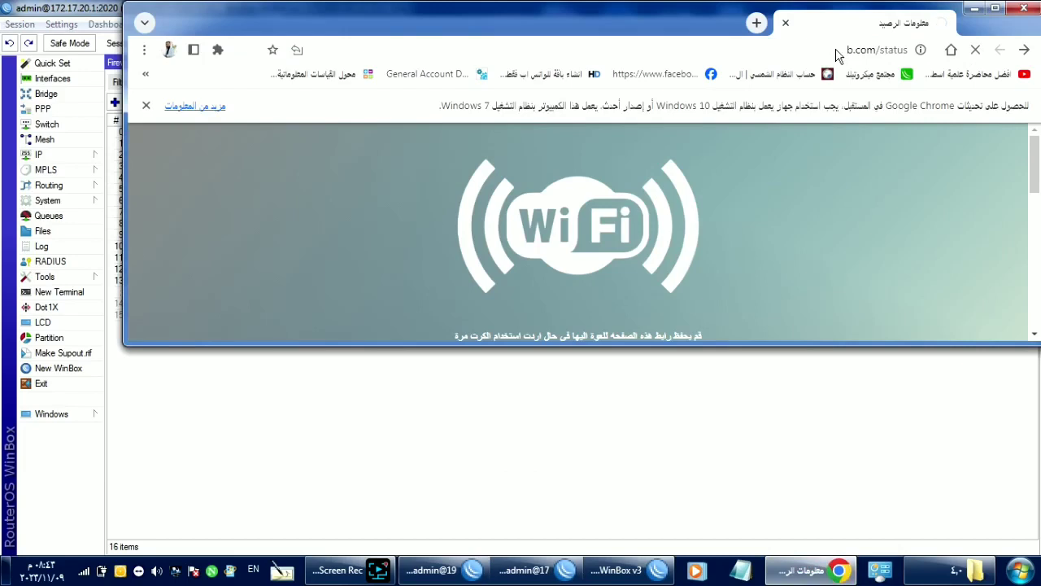
double_click(667, 26)
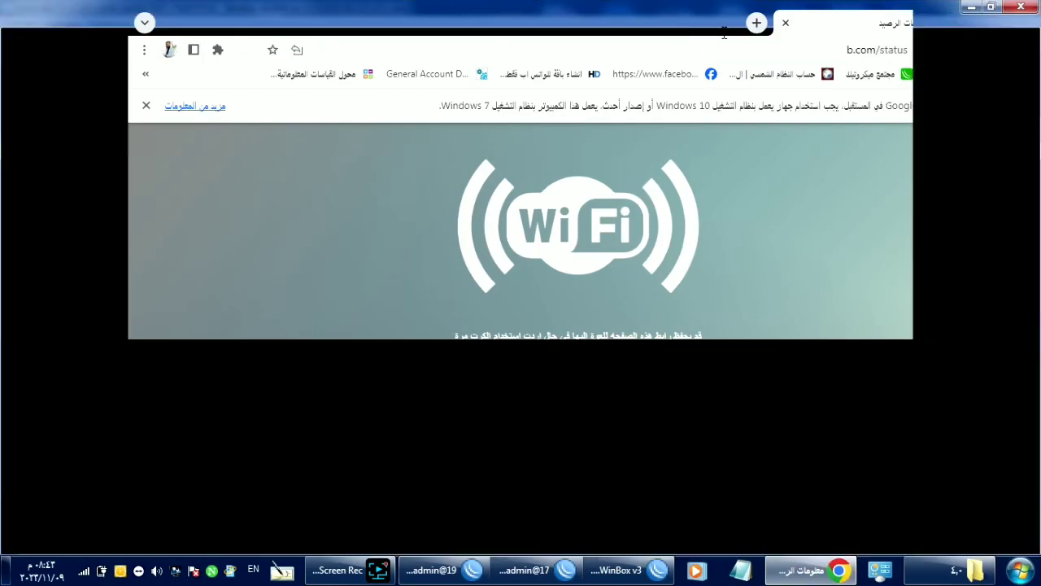
left_click(850, 42)
key("Return")
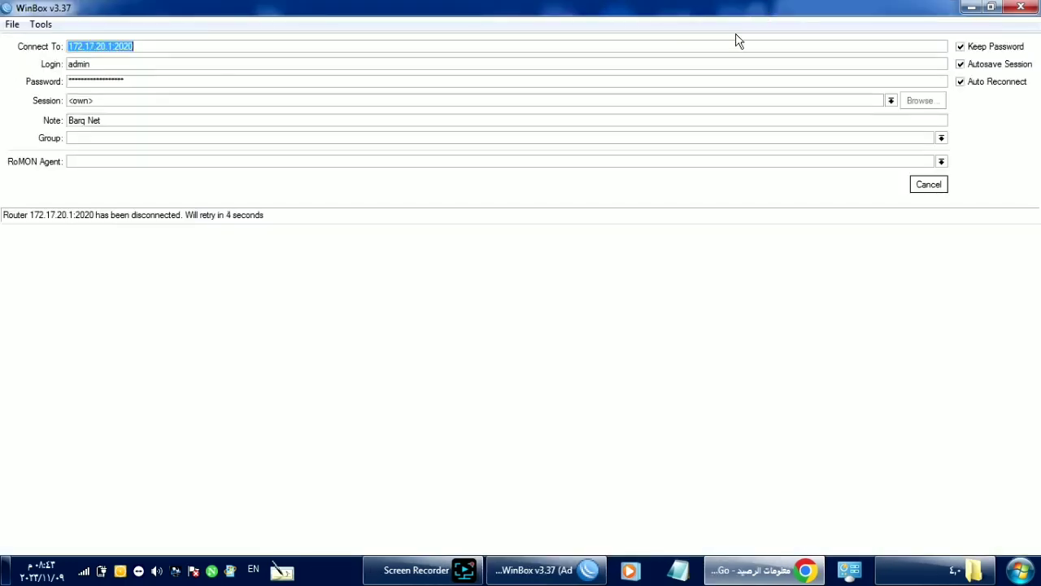
Step: Verify the PC is still connected to the BARQ NET wireless network, then go back to Chrome
left_click(90, 578)
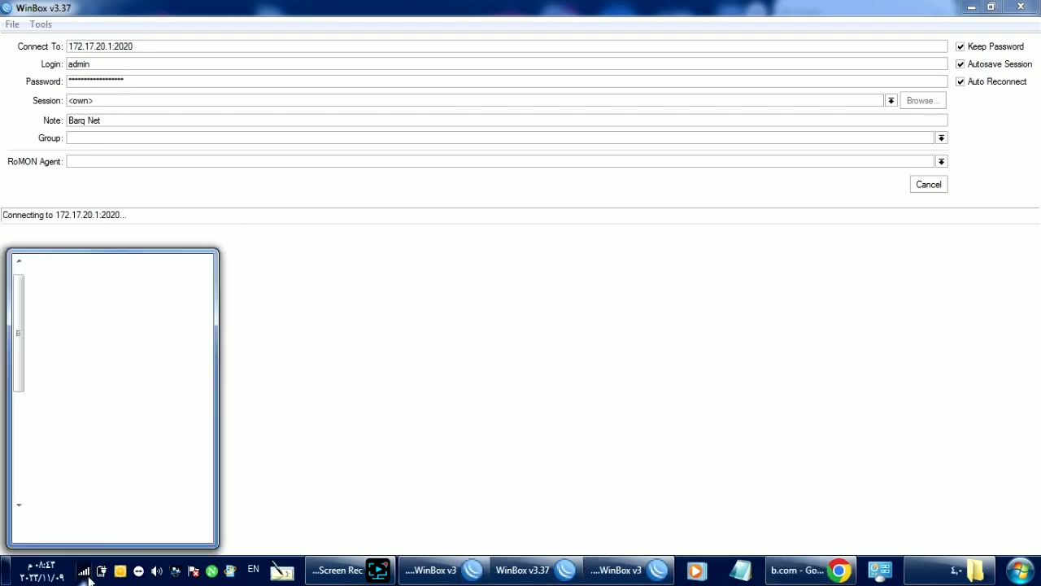
left_click(88, 578)
left_click(86, 574)
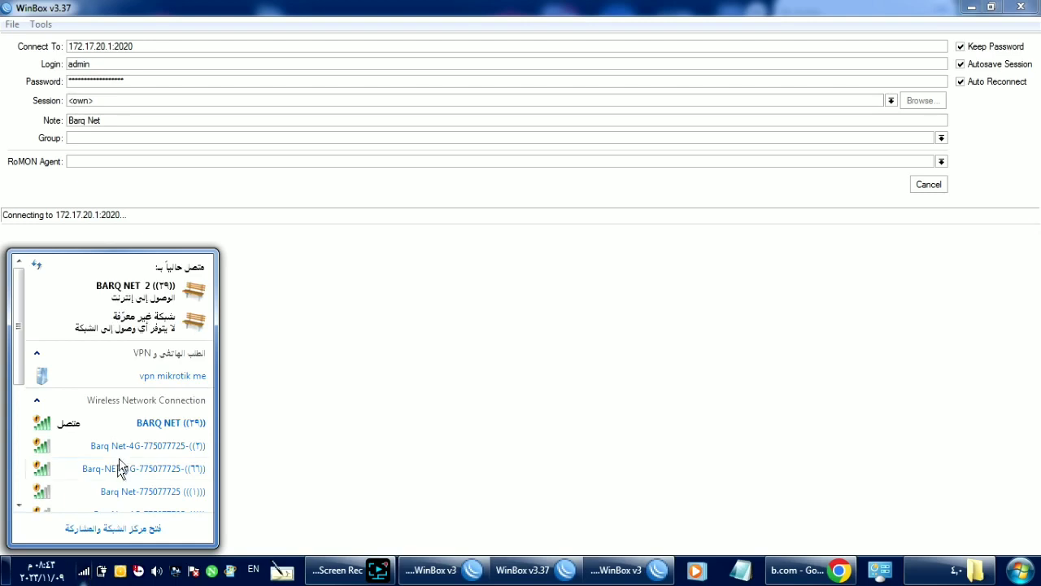
mouse_move(151, 420)
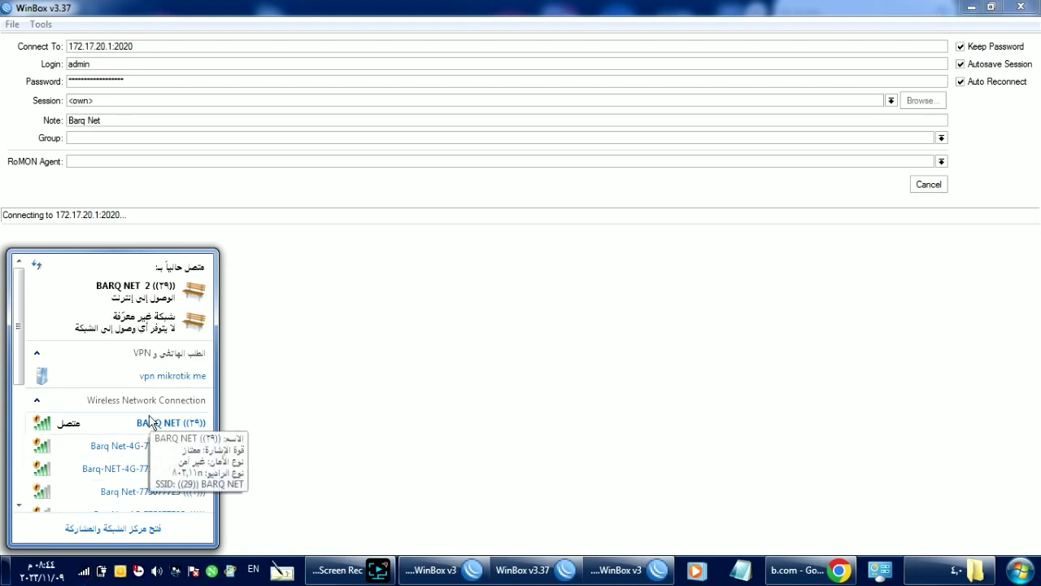
left_click(805, 569)
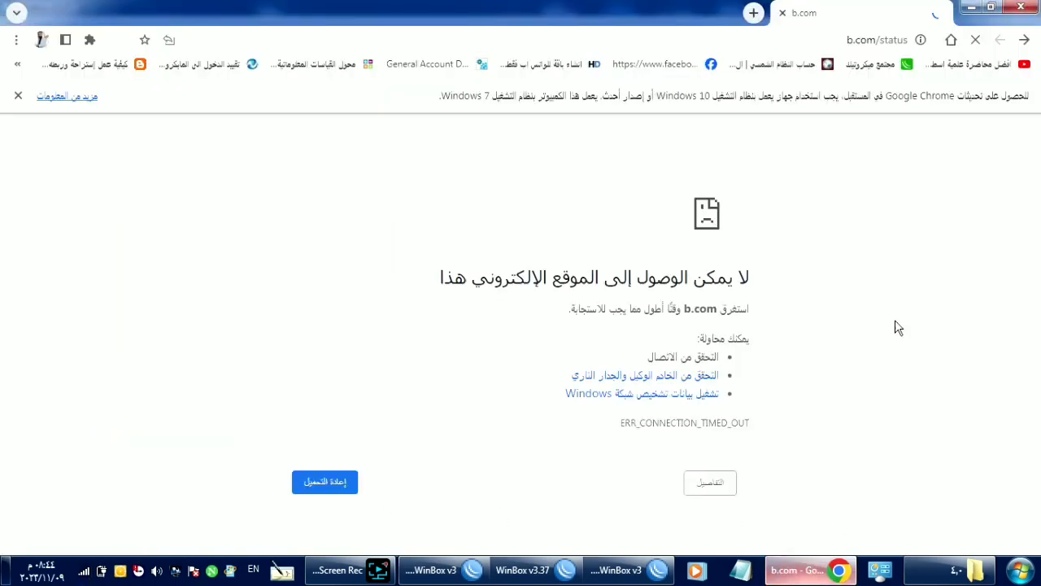
Step: Retry loading b.com/status, then bring the WinBox NAT rules window back
left_click(852, 42)
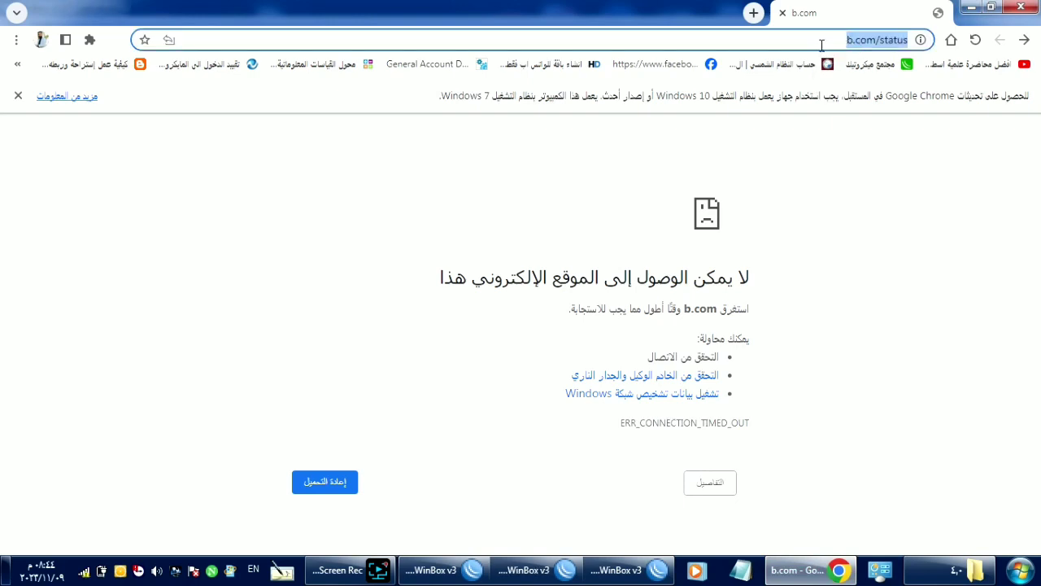
left_click(337, 569)
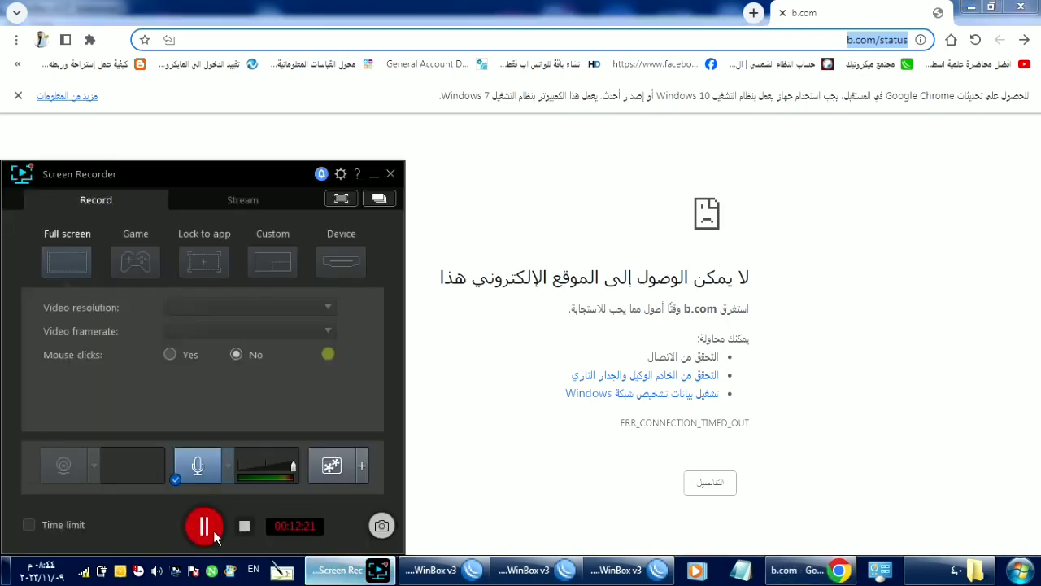
left_click(199, 524)
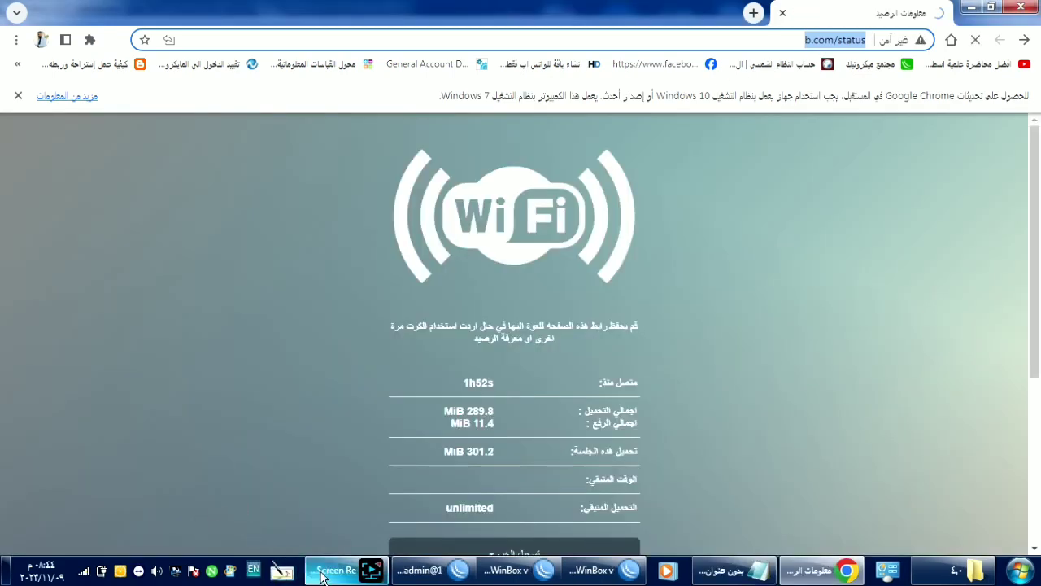
left_click(322, 575)
left_click(318, 574)
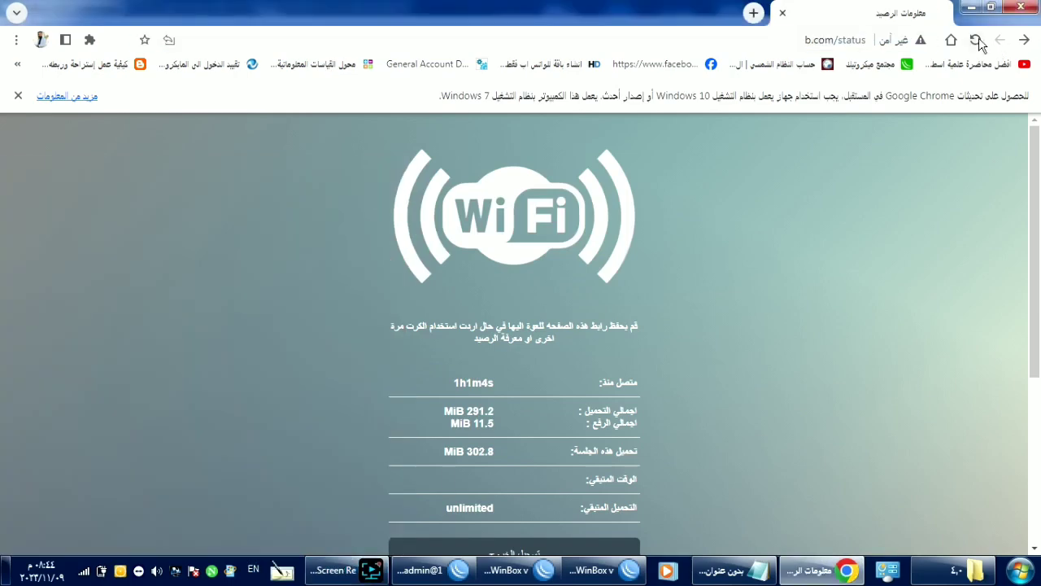
left_click(435, 574)
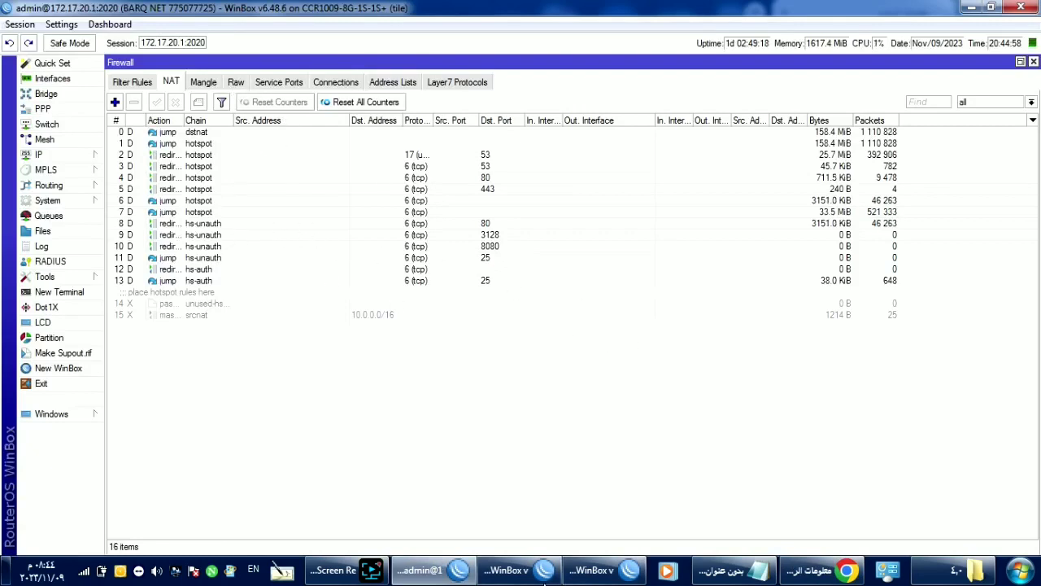
Step: Connect to the hEX router at 192.168.11.1:2020 from the WinBox v3.37 login window
left_click(512, 569)
left_click(580, 570)
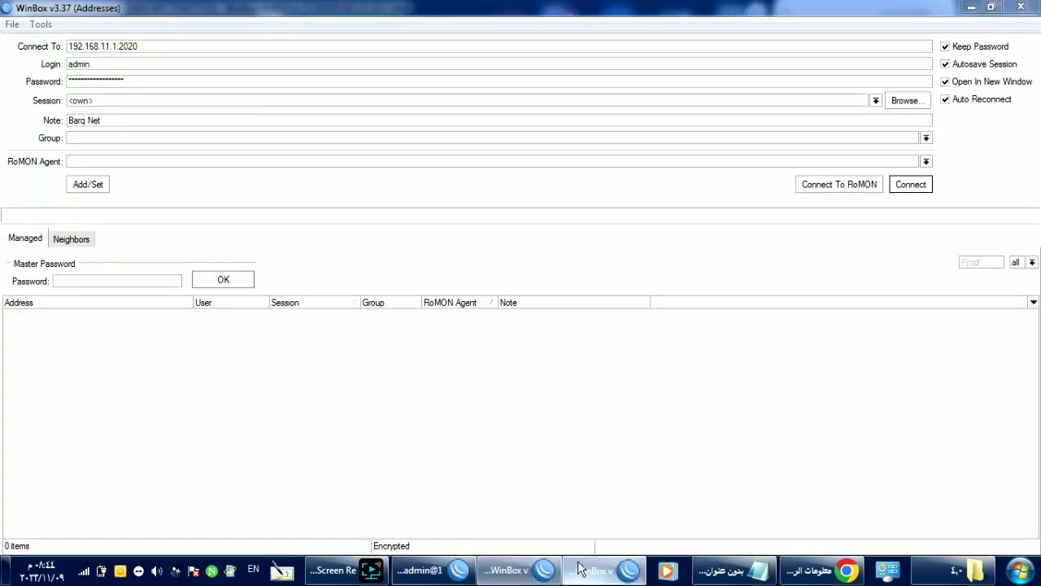
left_click(528, 575)
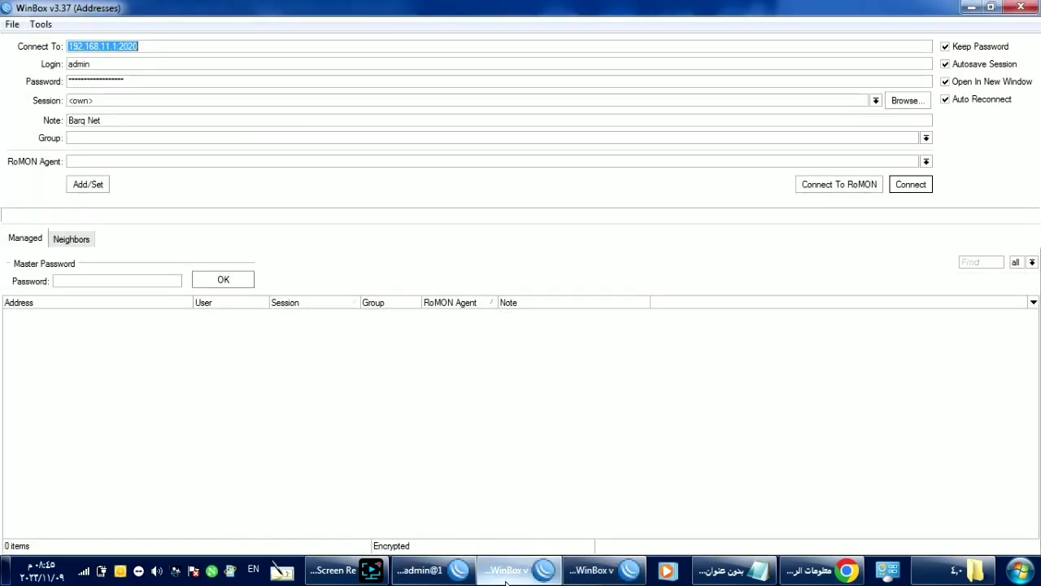
left_click(911, 184)
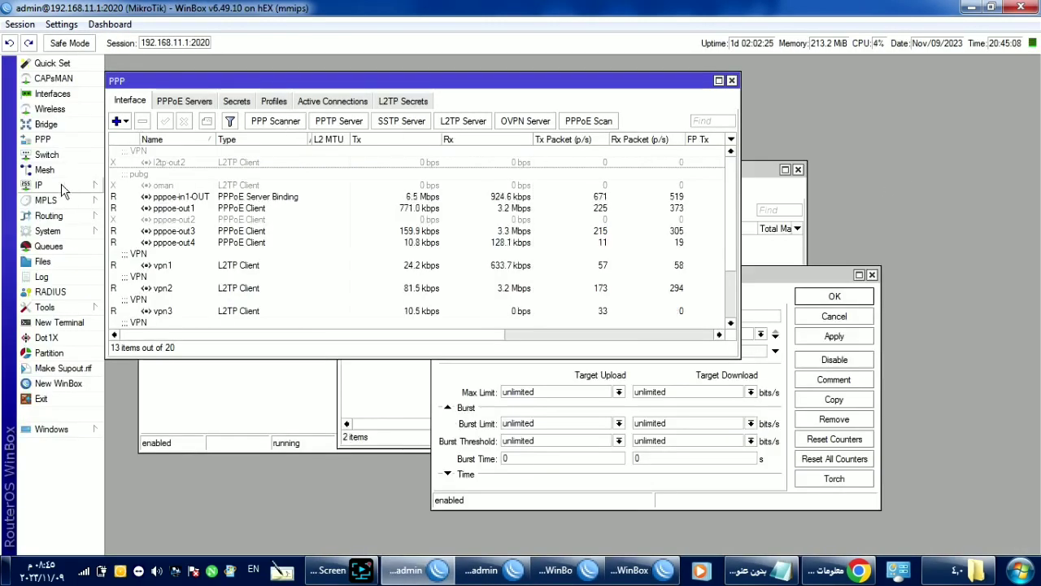
Step: Enter a new static route to 172.17.0.0/16 via gateway 192.168.11.10, then open PPP
left_click(64, 186)
left_click(149, 399)
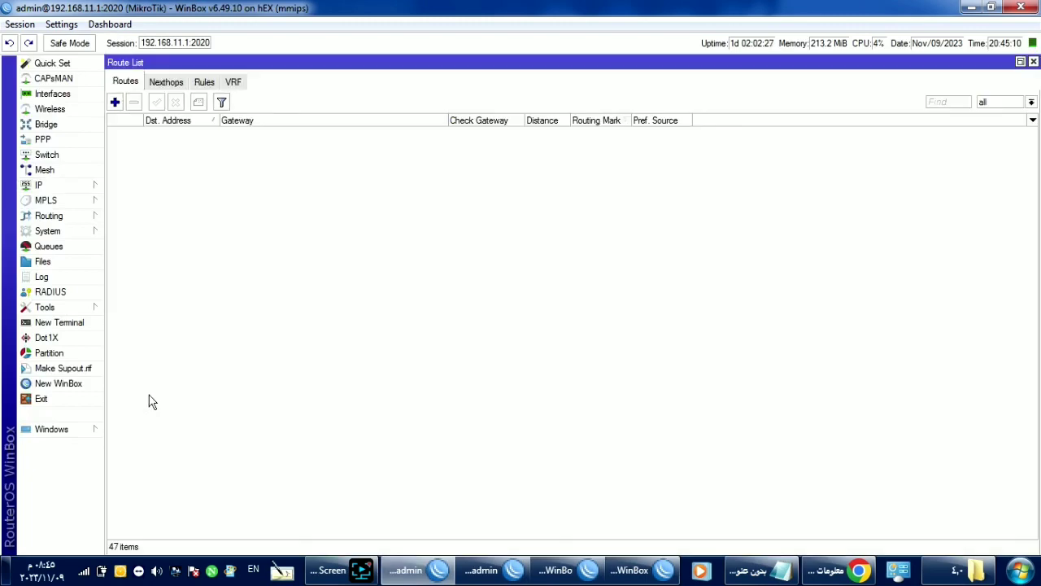
left_click(114, 102)
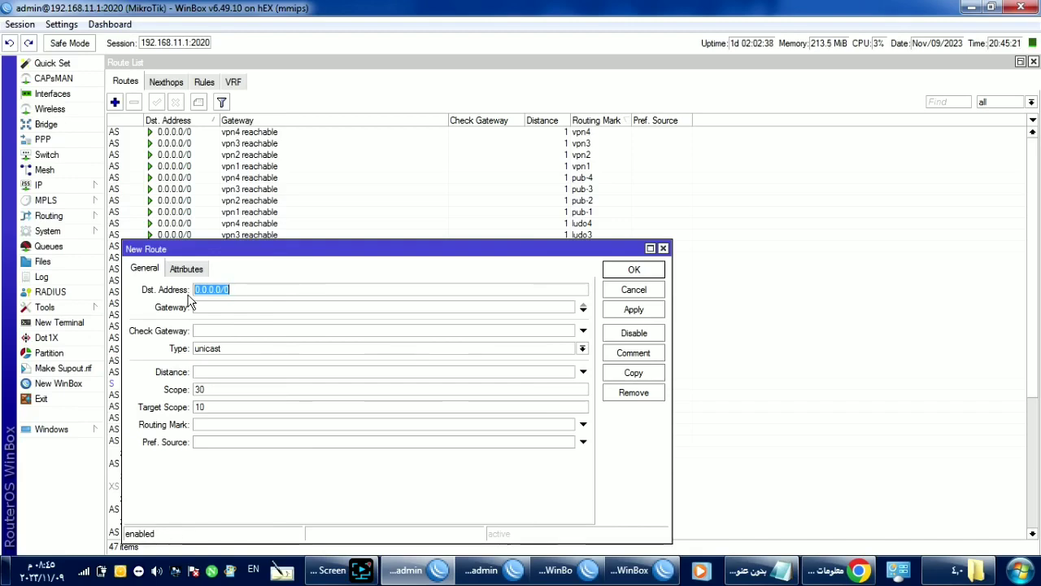
type("172.17")
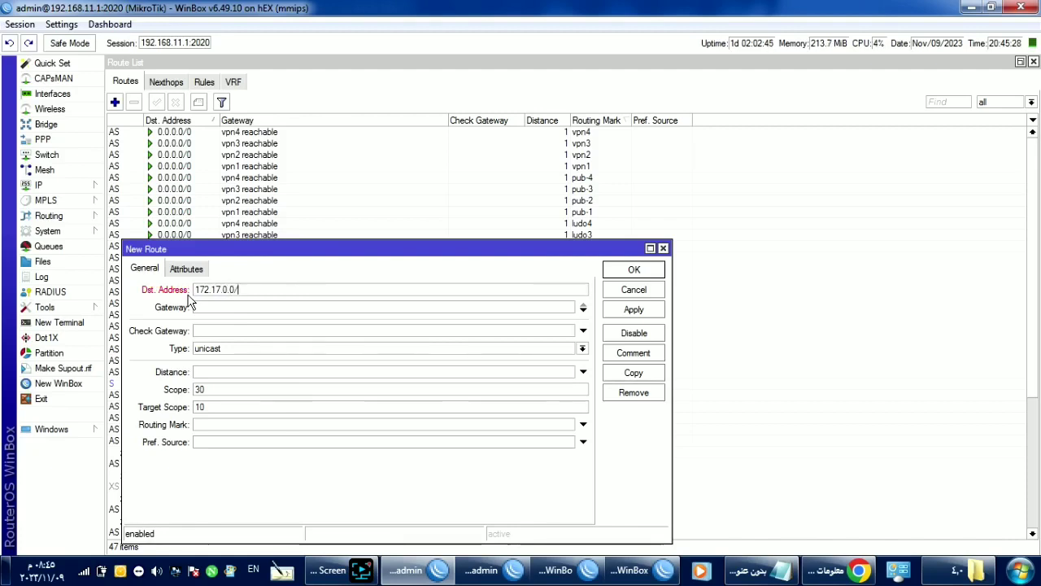
type(".0.0/16")
key("Tab")
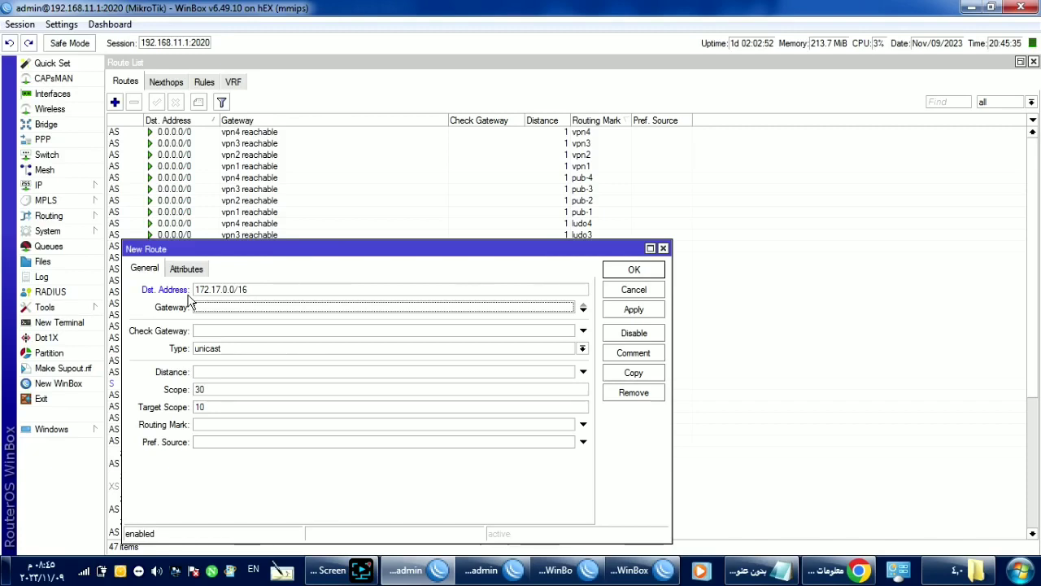
type("192.1")
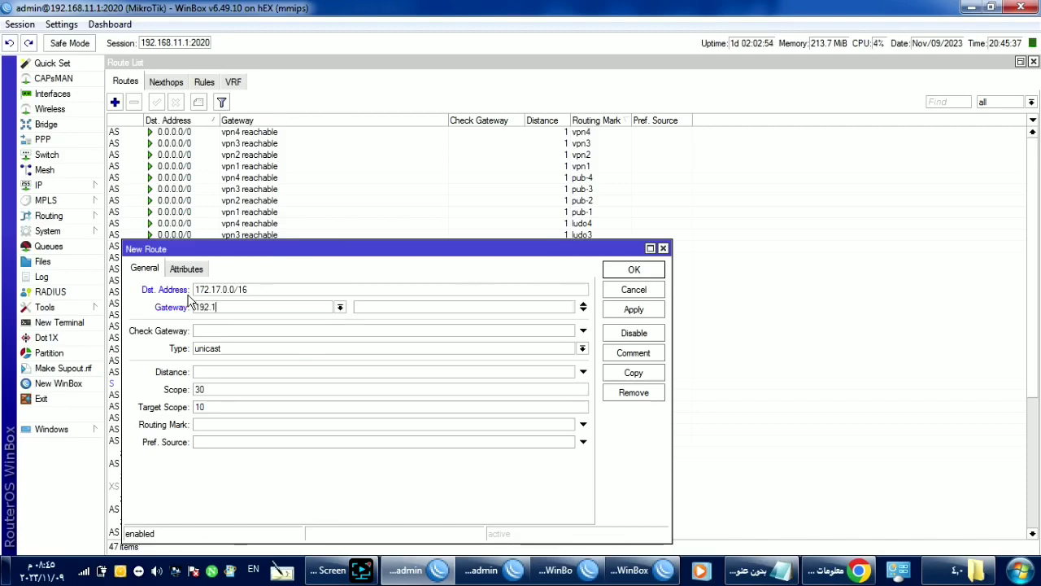
type("68.11.10")
left_click(43, 139)
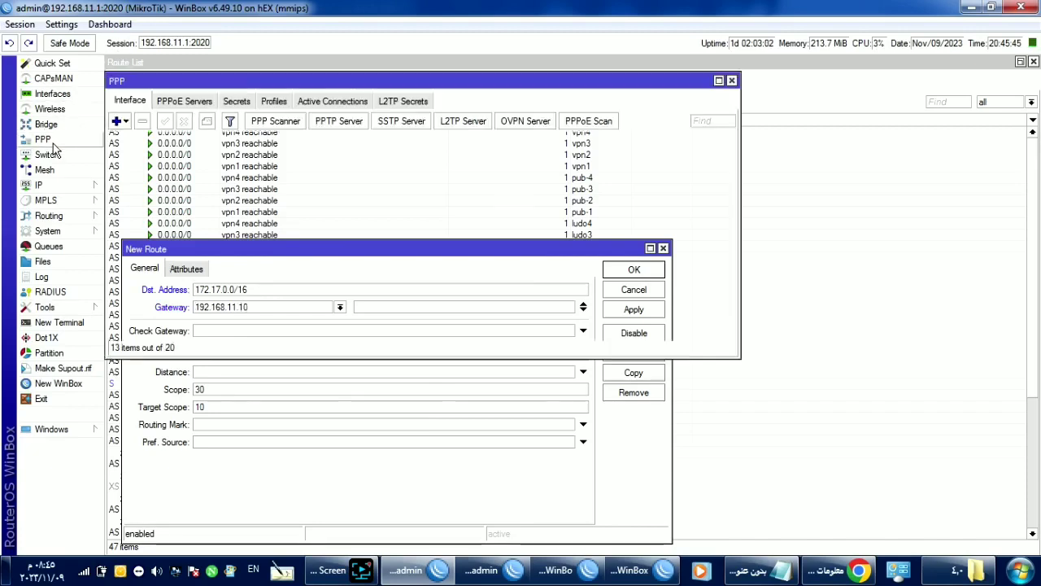
Step: Verify PPOE-PROFILE's remote address is 192.168.11.10, then return to the route list
left_click(275, 101)
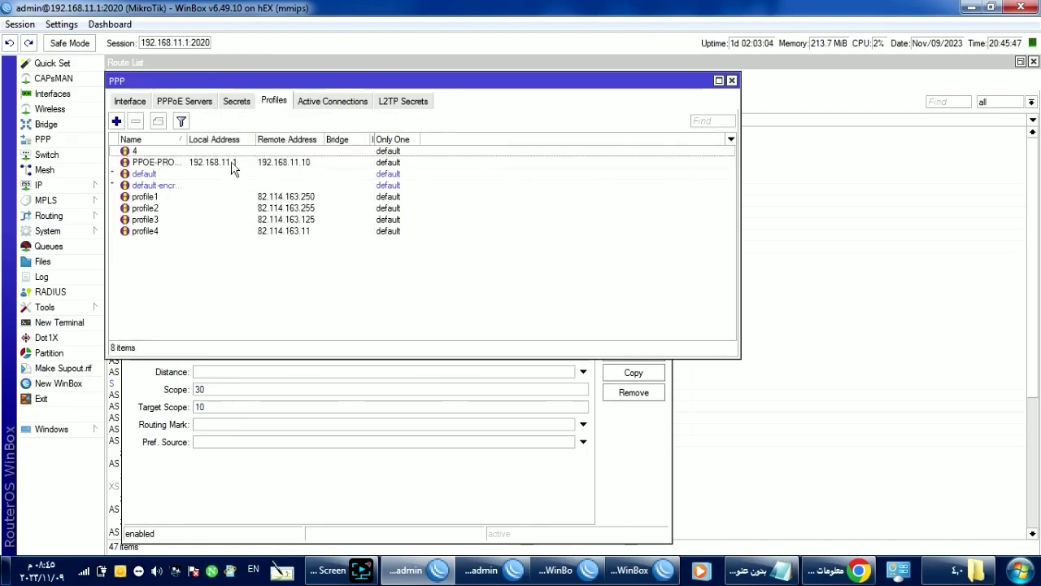
double_click(234, 163)
left_click(190, 86)
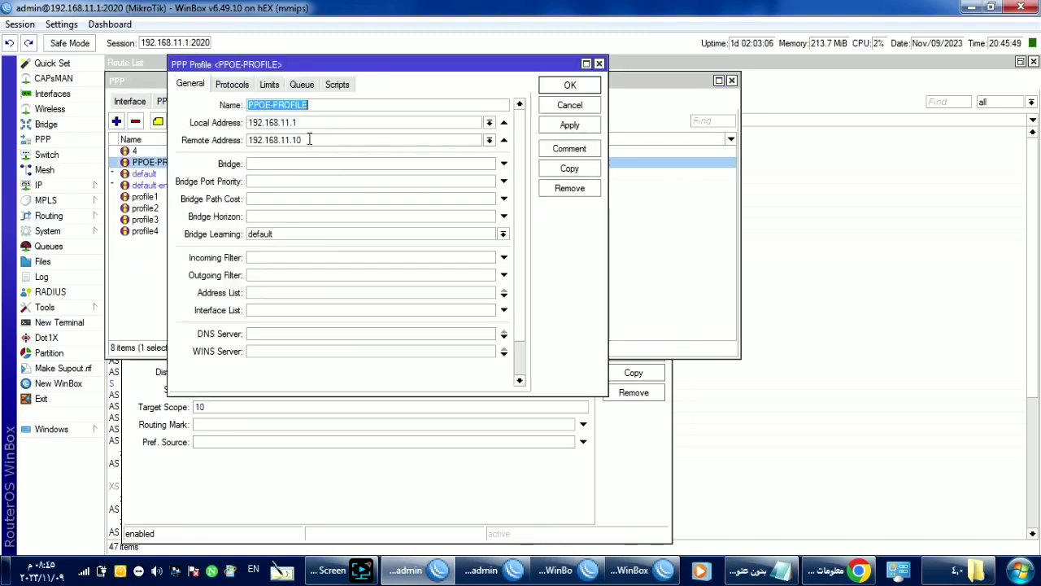
left_click(237, 514)
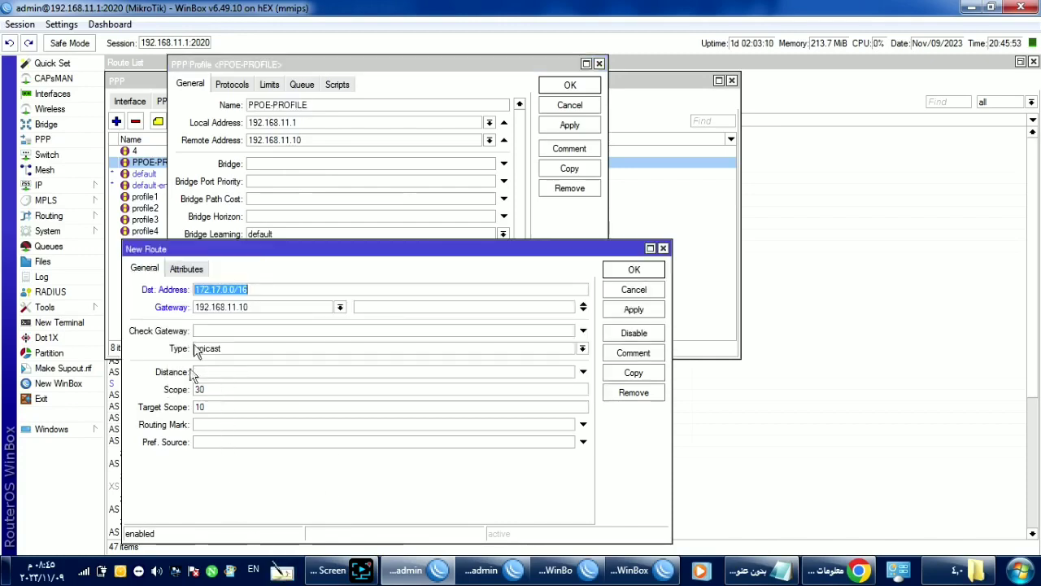
left_click(812, 480)
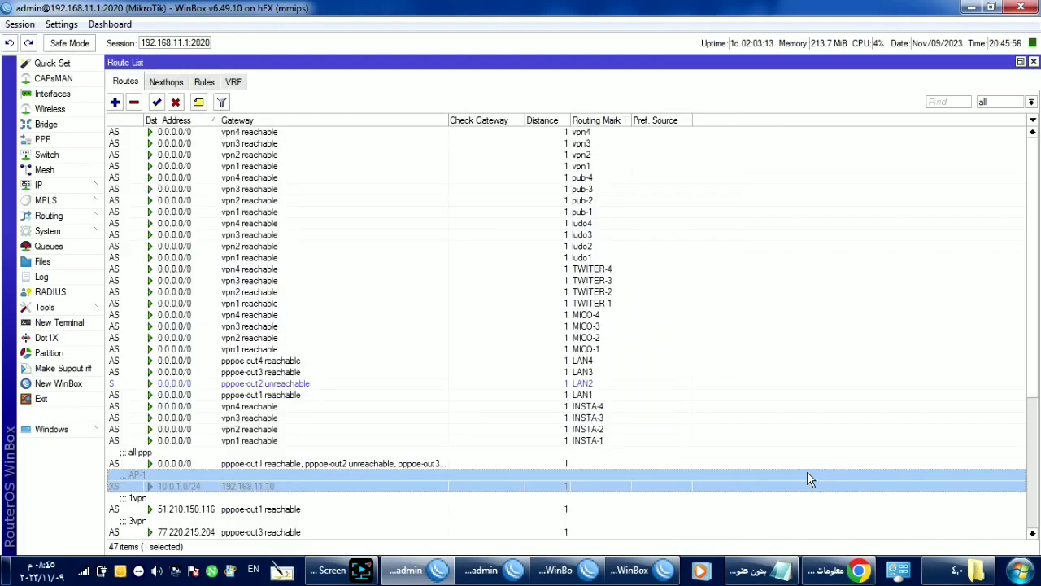
scroll(386, 488, "down", 2)
scroll(320, 515, "down", 2)
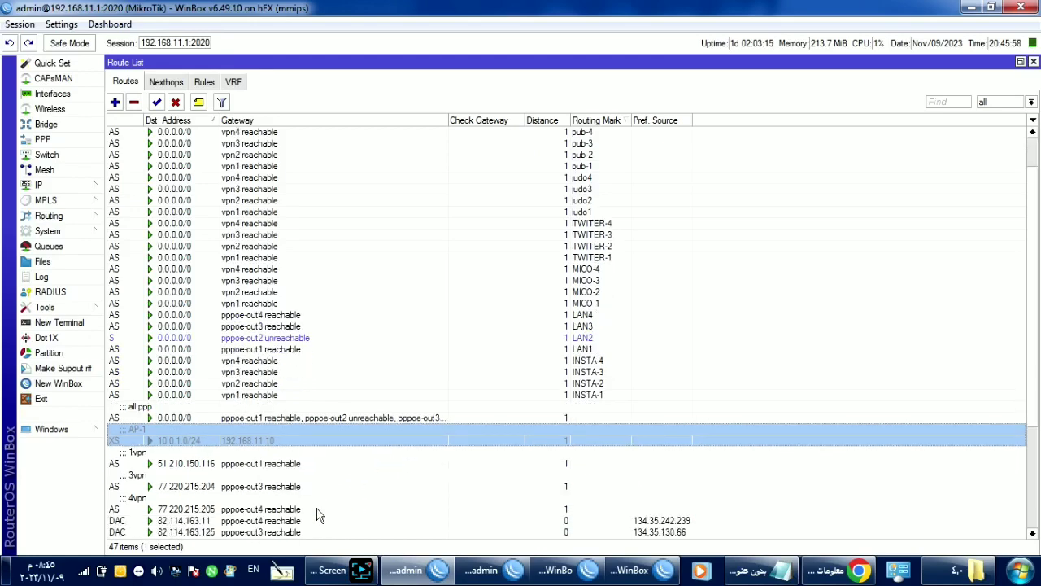
scroll(241, 472, "down", 5)
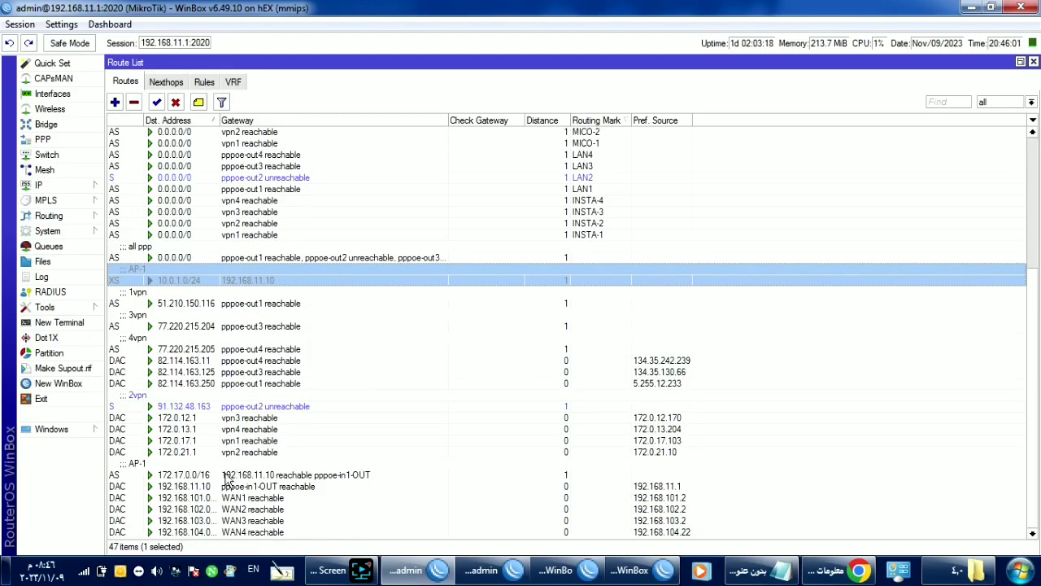
double_click(236, 476)
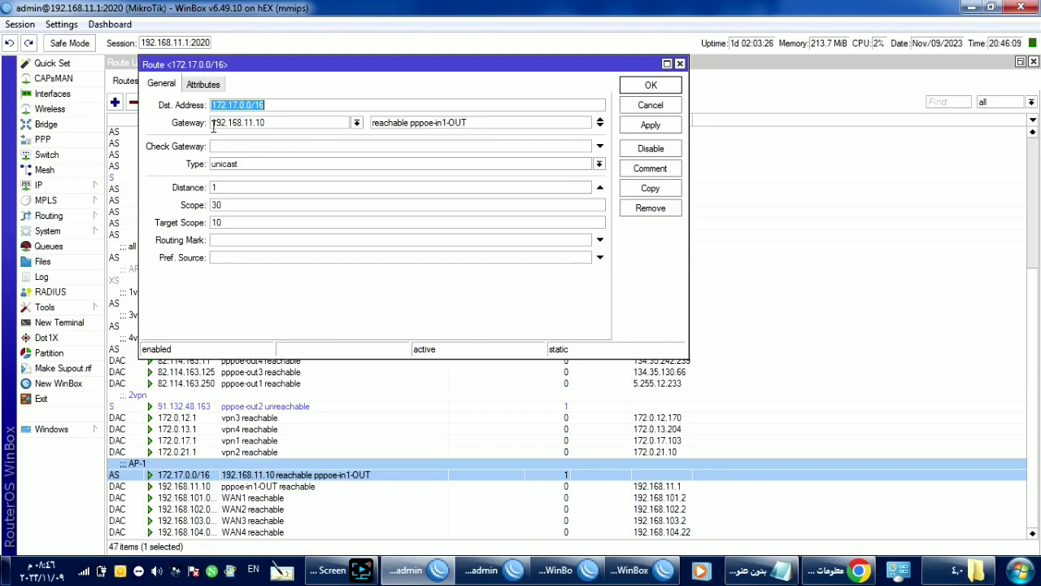
type("10.")
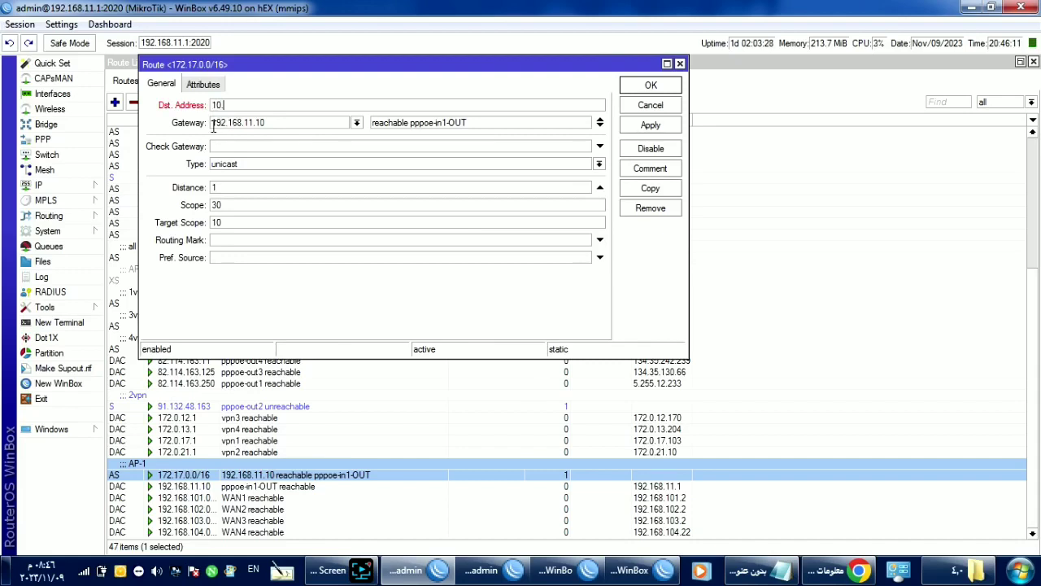
type("0.0/8")
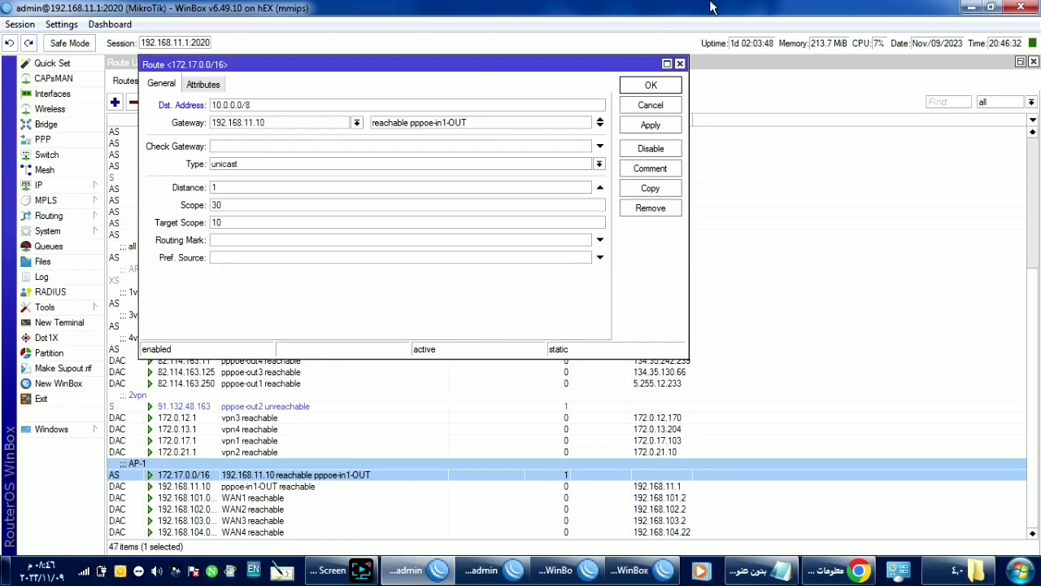
left_click(672, 109)
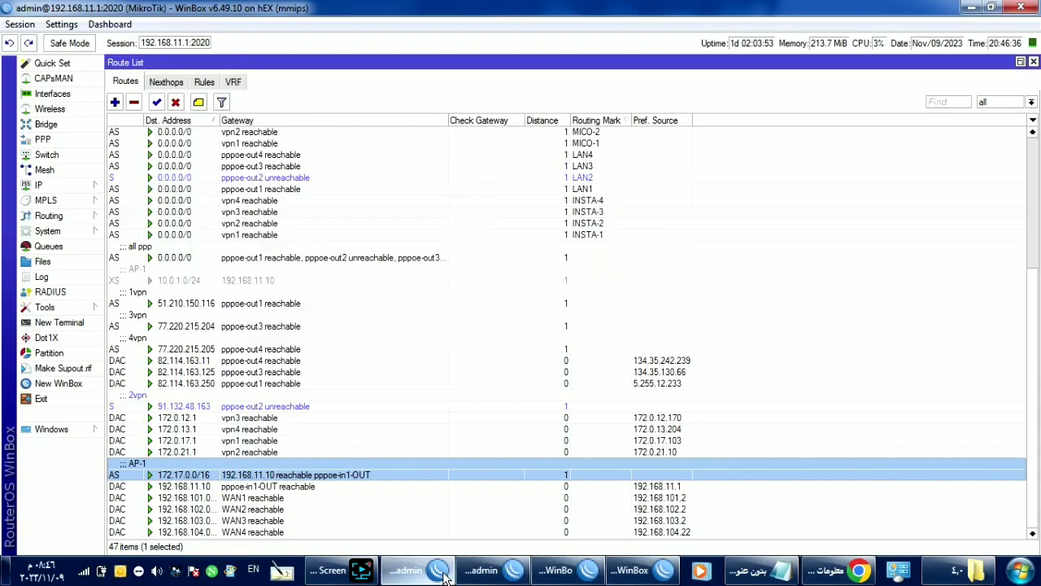
Step: Inspect the CCR's disabled 10.0.0.0/16 srcnat rule's General and Action settings
mouse_move(406, 569)
left_click(411, 478)
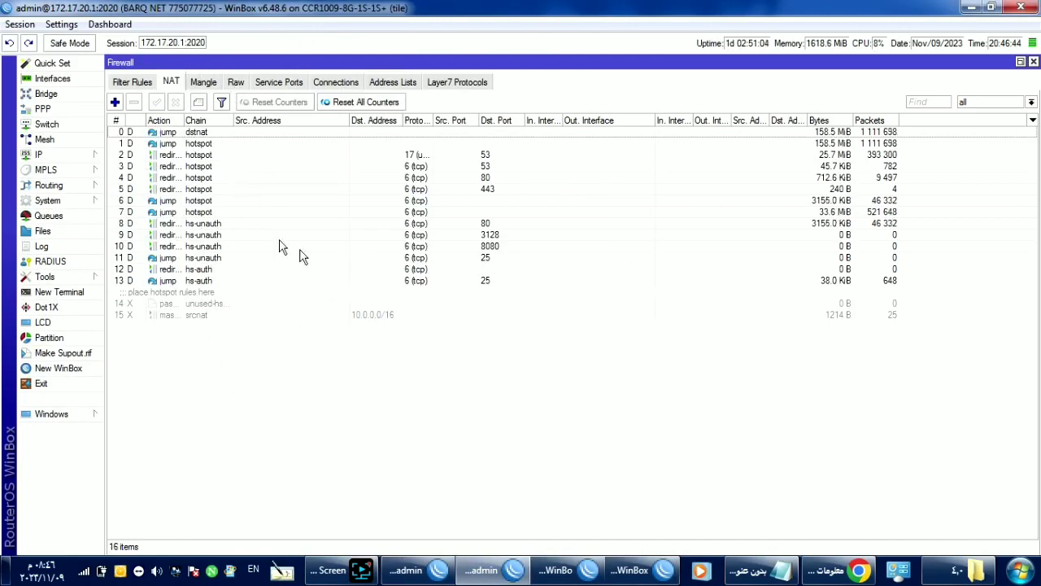
double_click(383, 316)
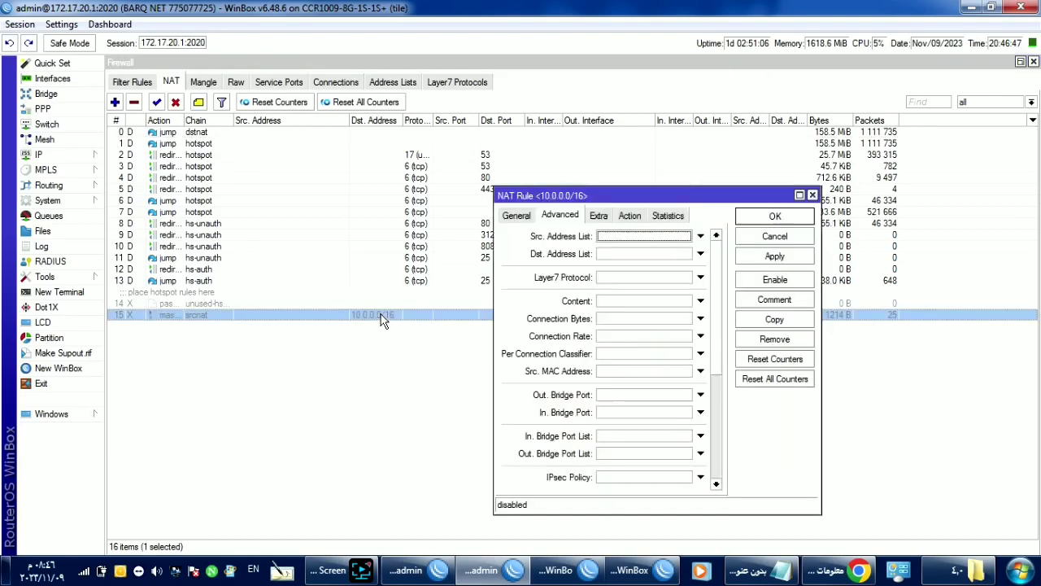
left_click(516, 215)
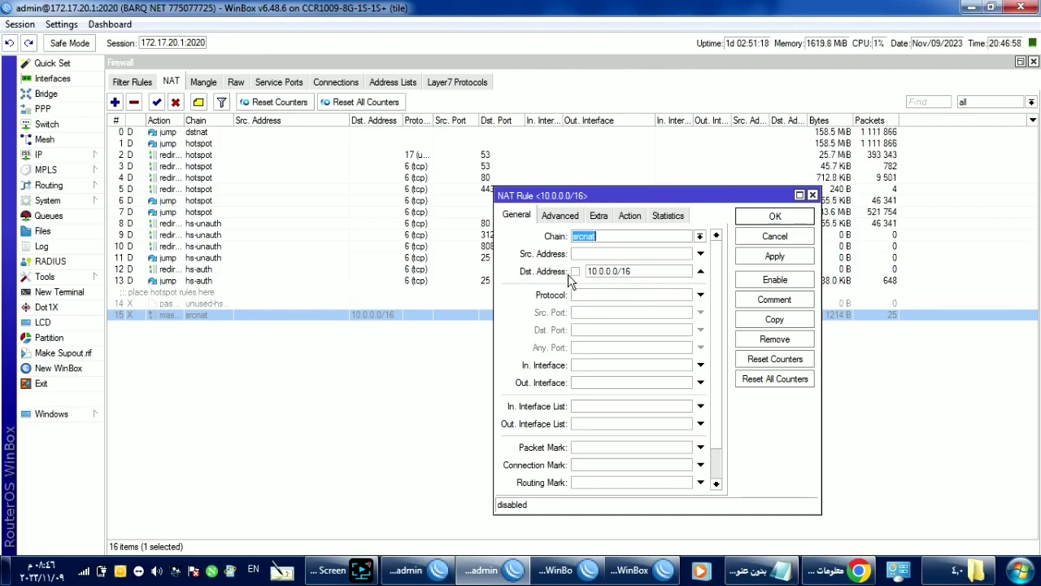
left_click(630, 216)
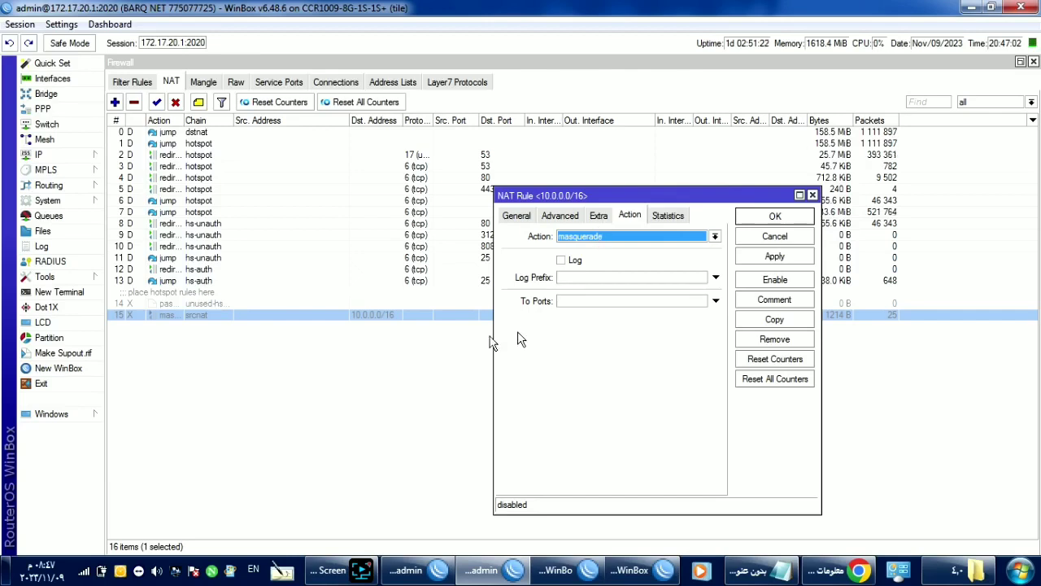
left_click(430, 332)
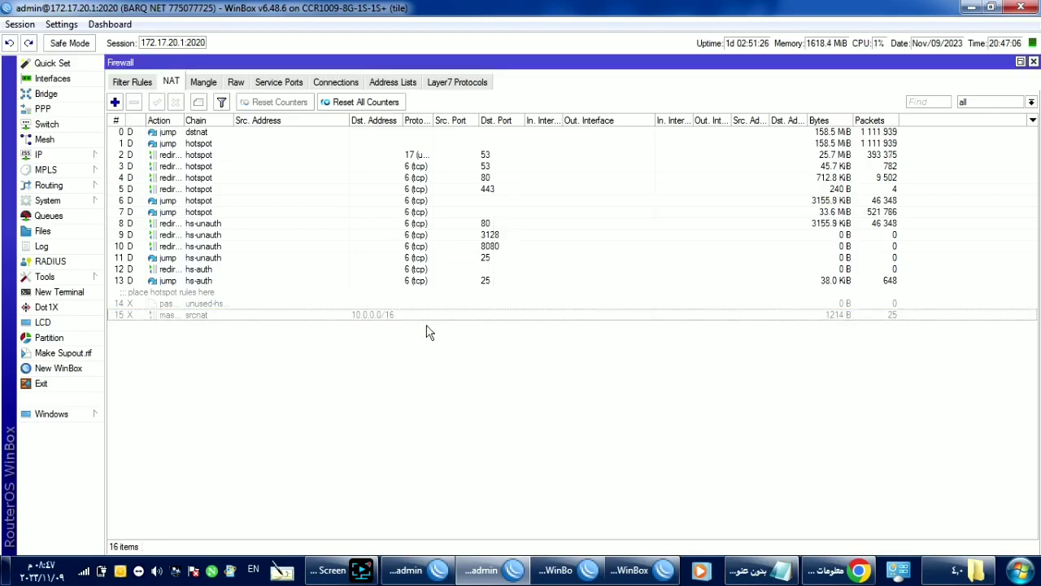
Step: Look over the Raw rules and end on the 13 mangle rules
left_click(218, 83)
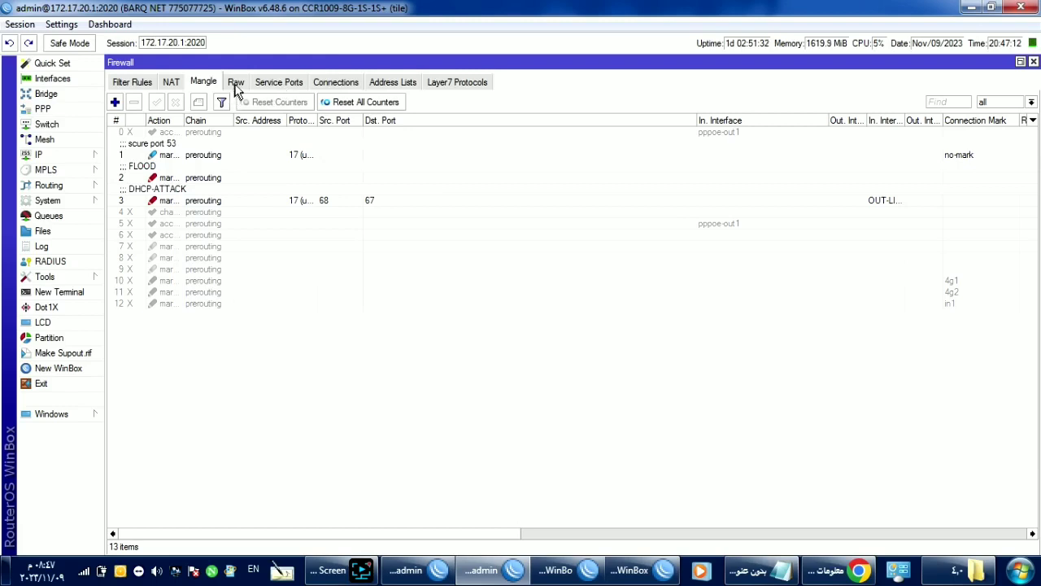
left_click(236, 85)
left_click(205, 83)
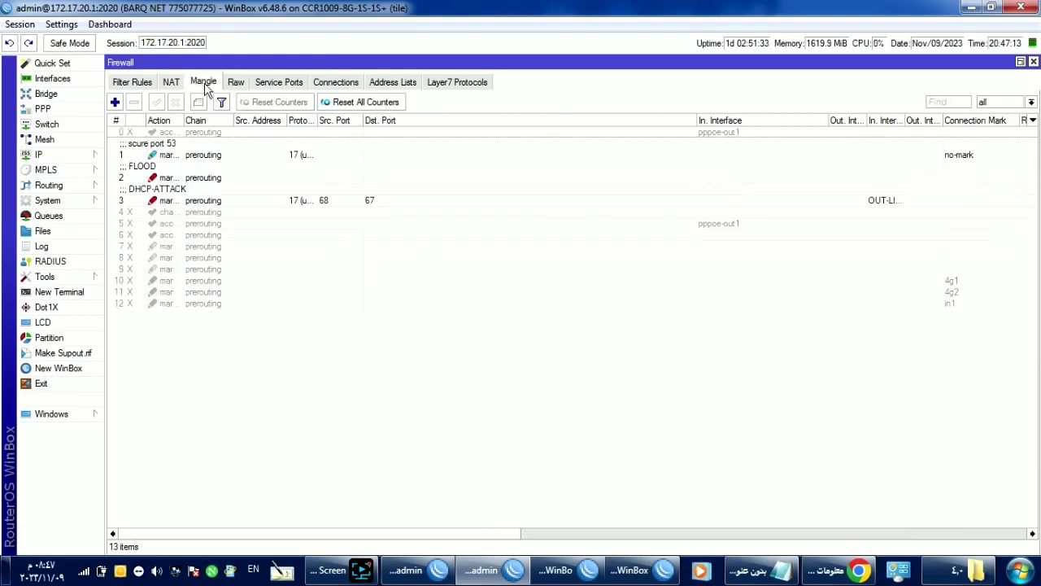
left_click(359, 576)
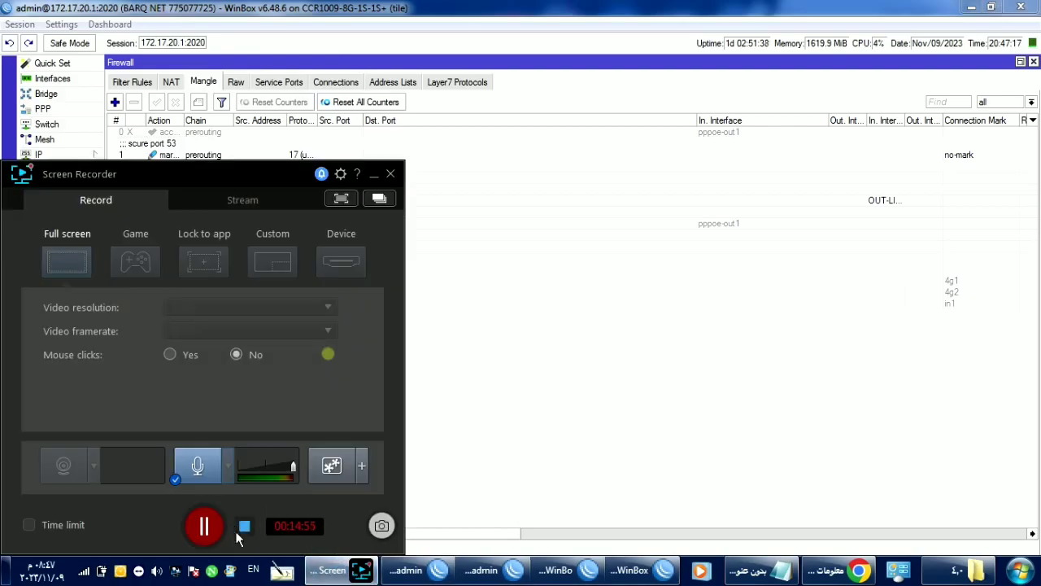